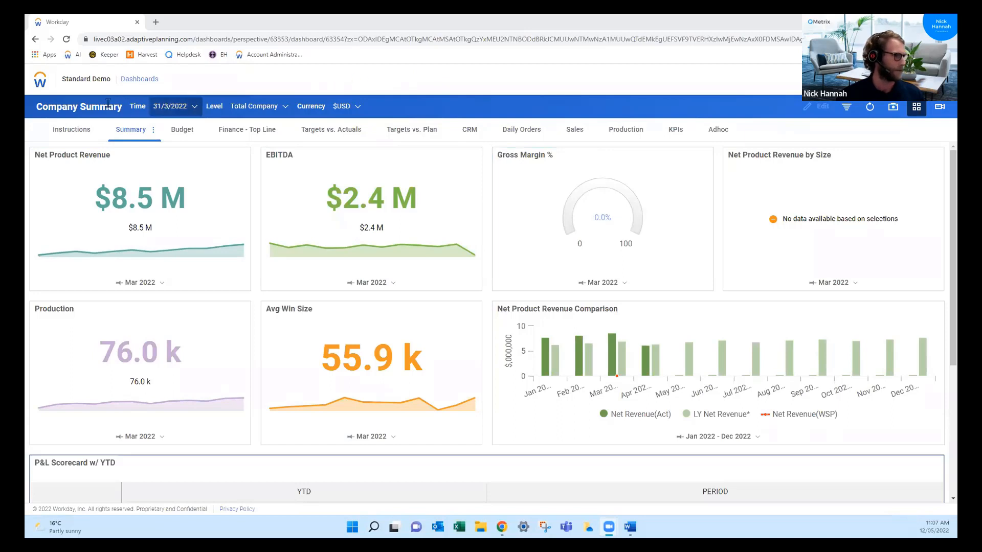
# Open the level assigned sheets in Model Management and start creating a new sheet
pyautogui.click(40, 84)
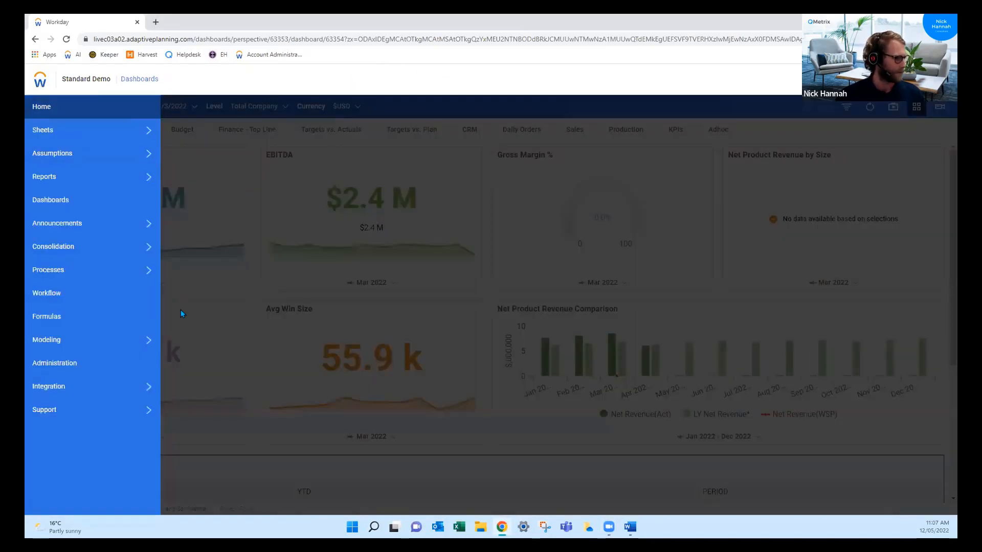
pyautogui.click(148, 339)
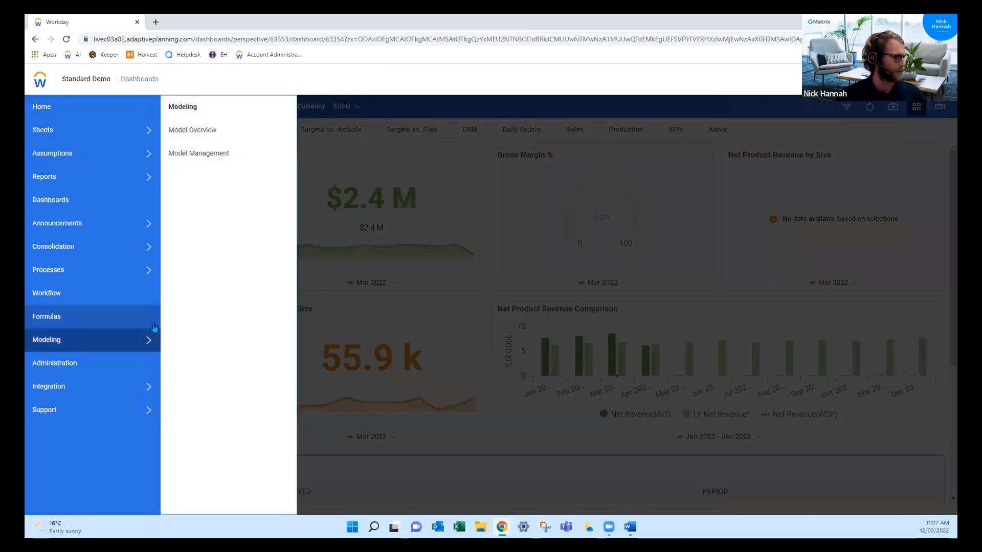
pyautogui.click(193, 160)
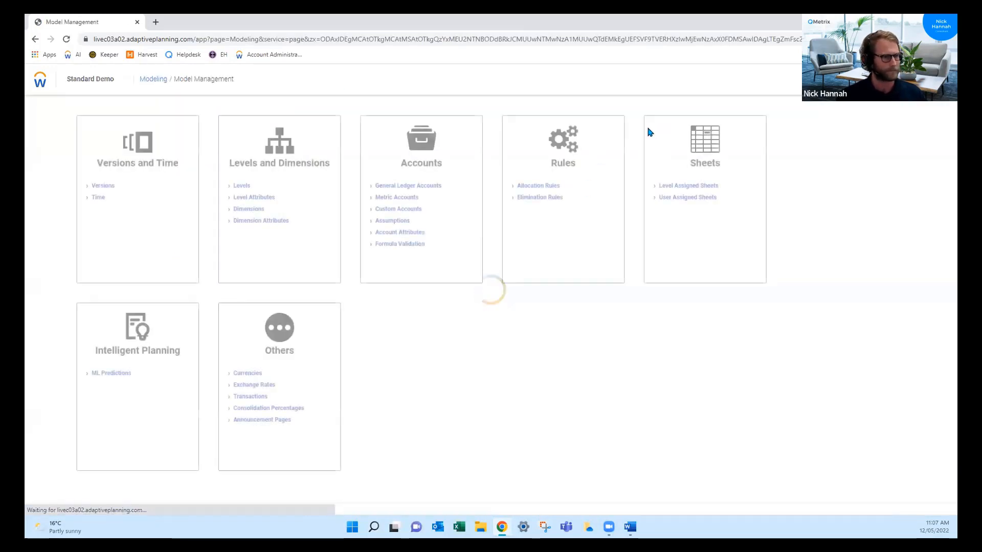
pyautogui.click(668, 187)
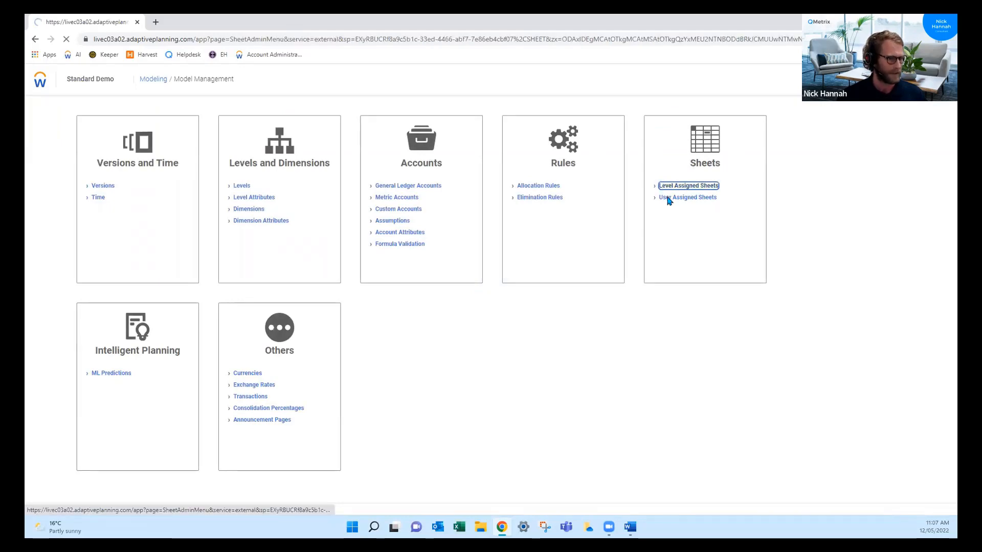
pyautogui.scroll(-4, 548, 407)
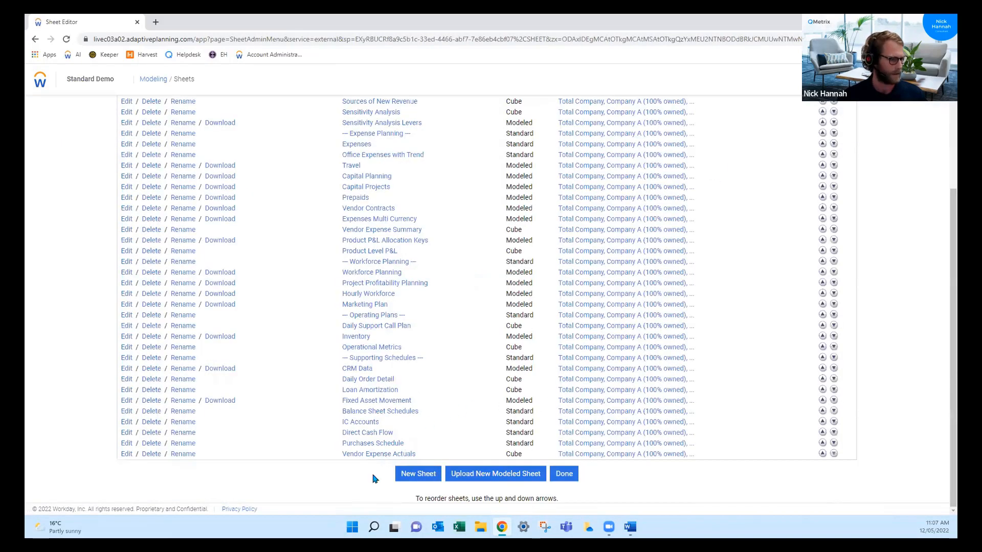
pyautogui.click(404, 475)
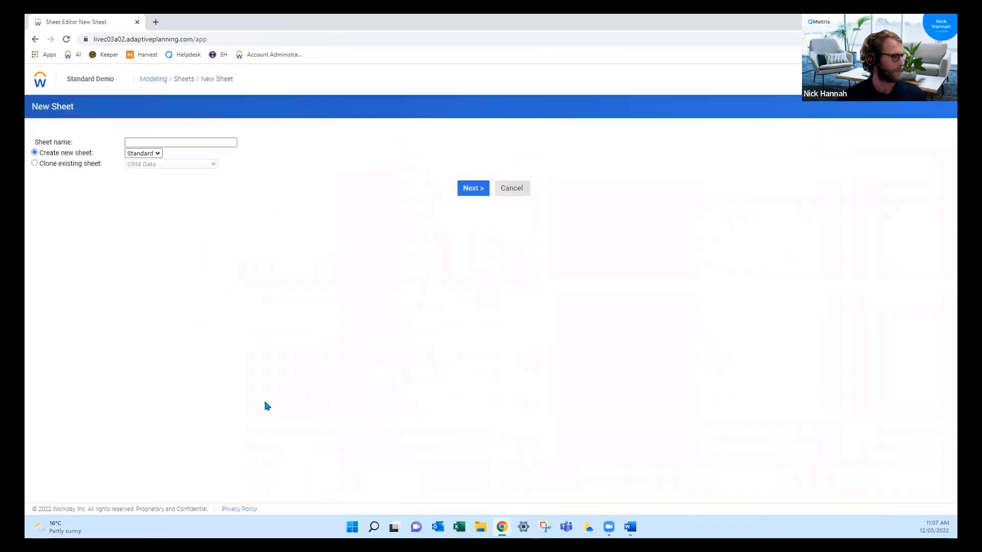
# Create a blank modeled sheet named Payroll Model with the account code prefix Payroll_Model
pyautogui.click(152, 155)
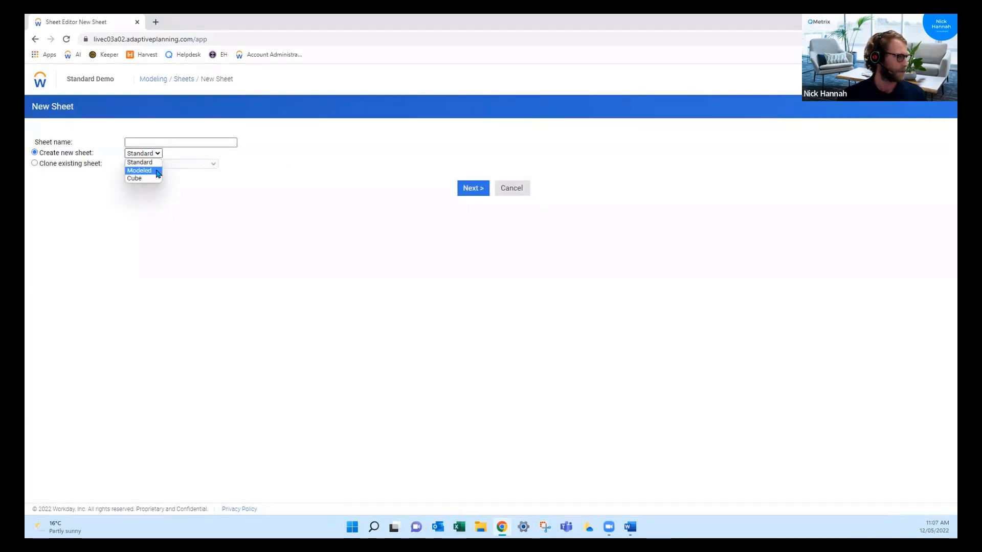
pyautogui.click(139, 170)
pyautogui.click(208, 143)
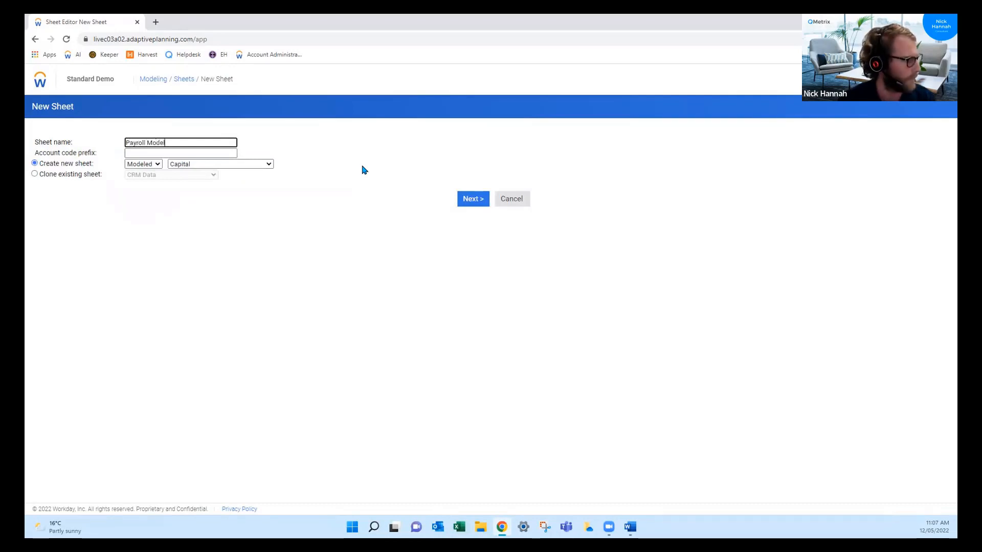
pyautogui.press('Tab')
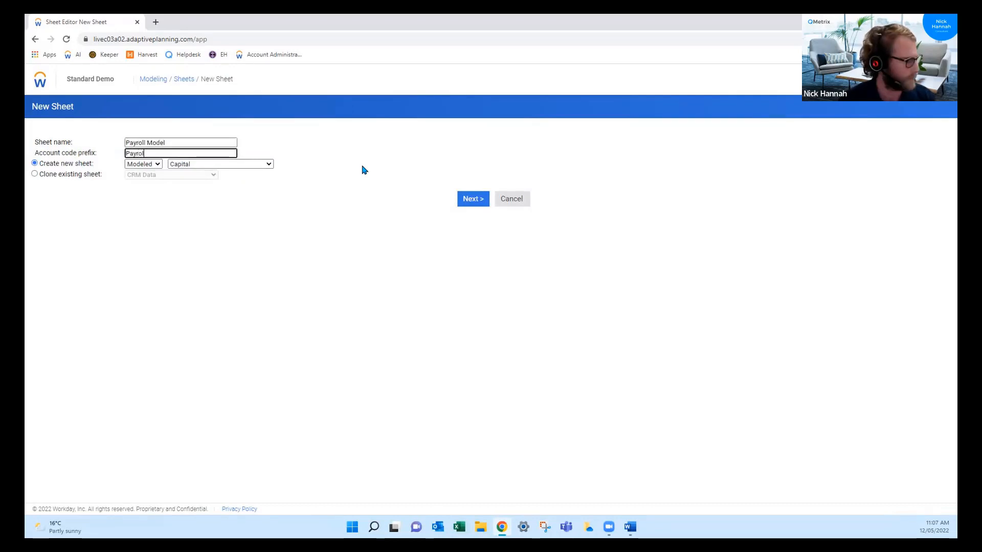
pyautogui.write('Payroll_Model')
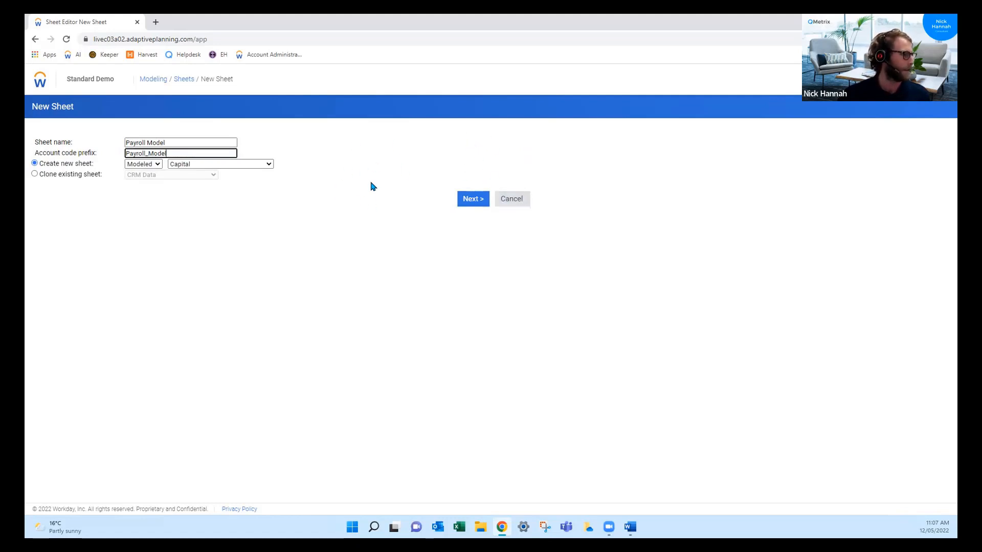
pyautogui.click(268, 164)
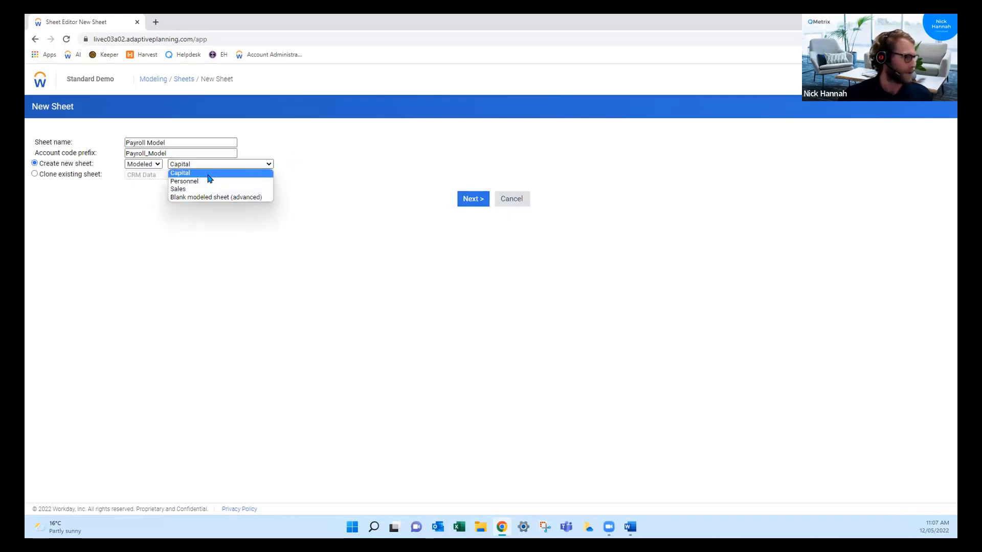
pyautogui.click(239, 199)
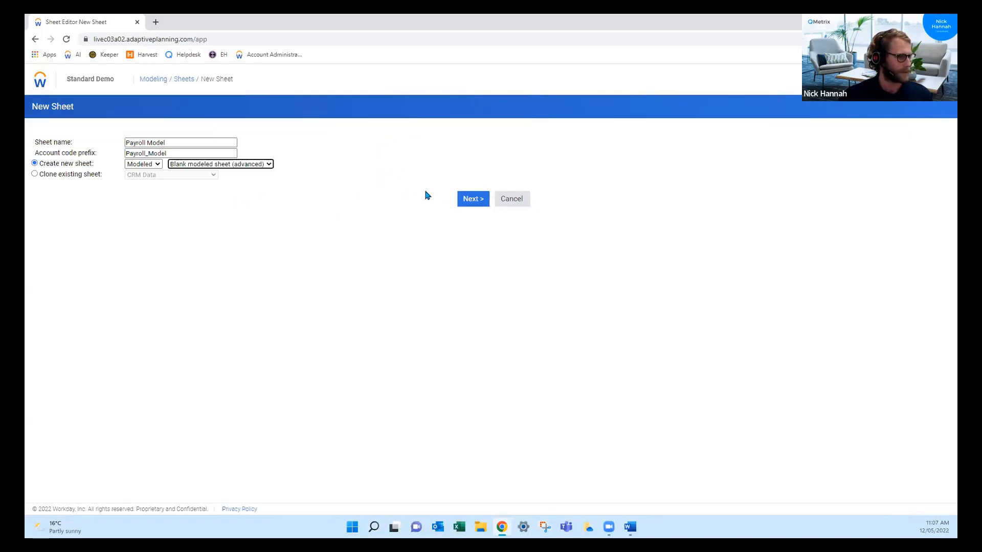
pyautogui.click(472, 204)
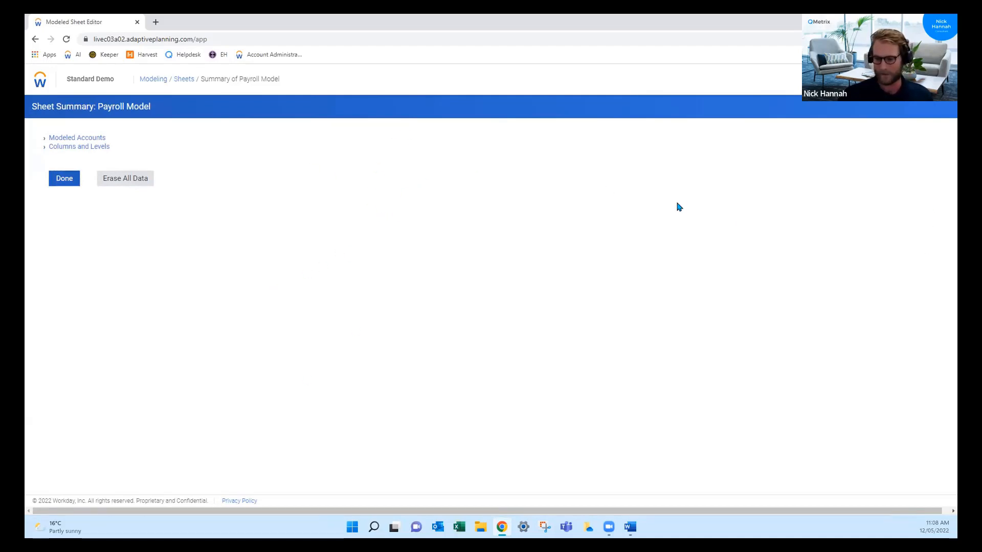
# Assign the Payroll Model sheet to all levels in its columns and levels settings and save
pyautogui.click(90, 149)
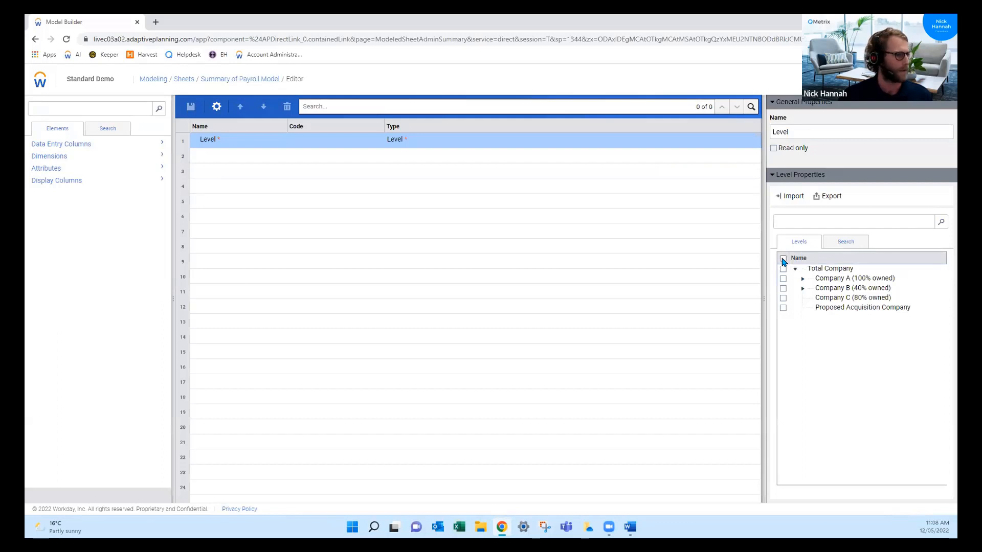
pyautogui.click(783, 258)
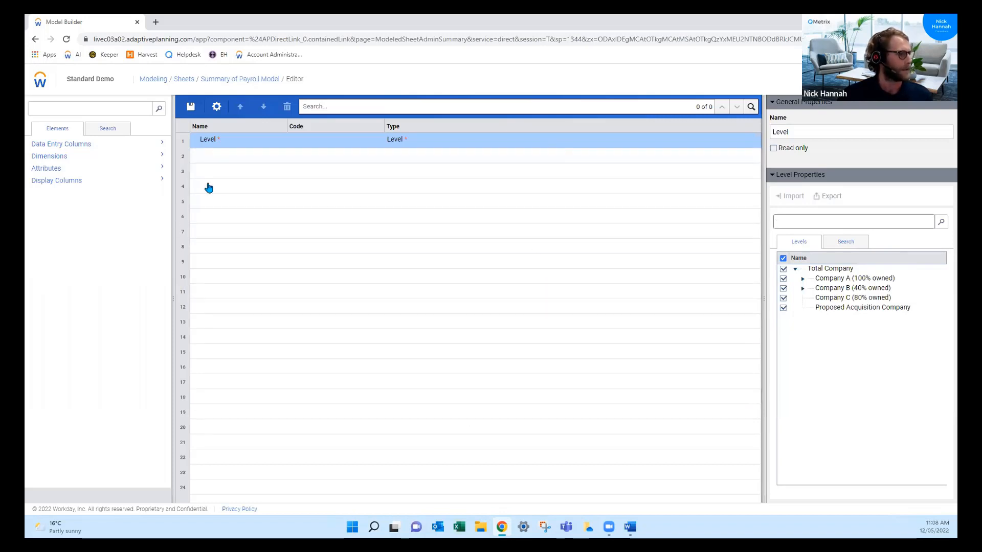
pyautogui.click(190, 106)
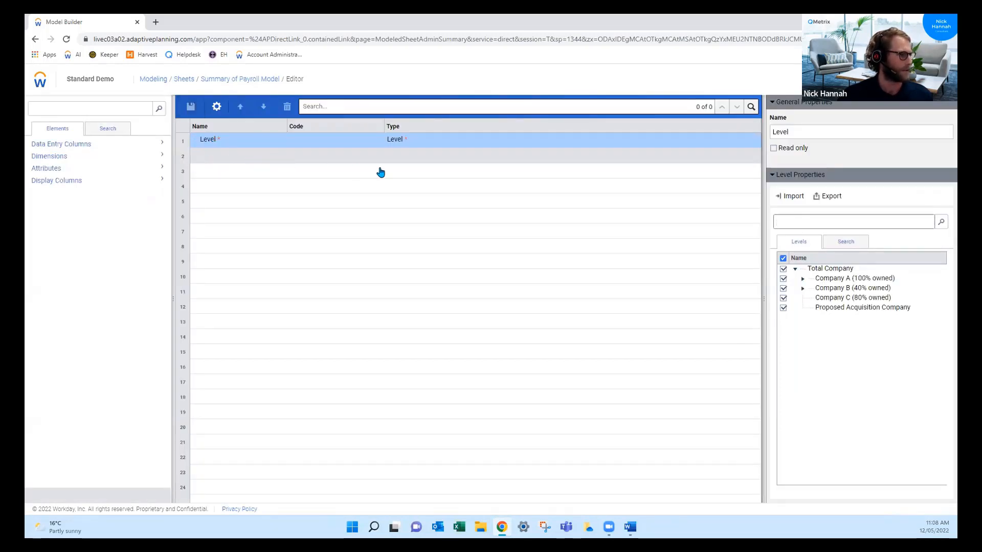
# Add a text data entry column named Employee Name with code Employee_Name below Level, and save the sheet
pyautogui.click(97, 145)
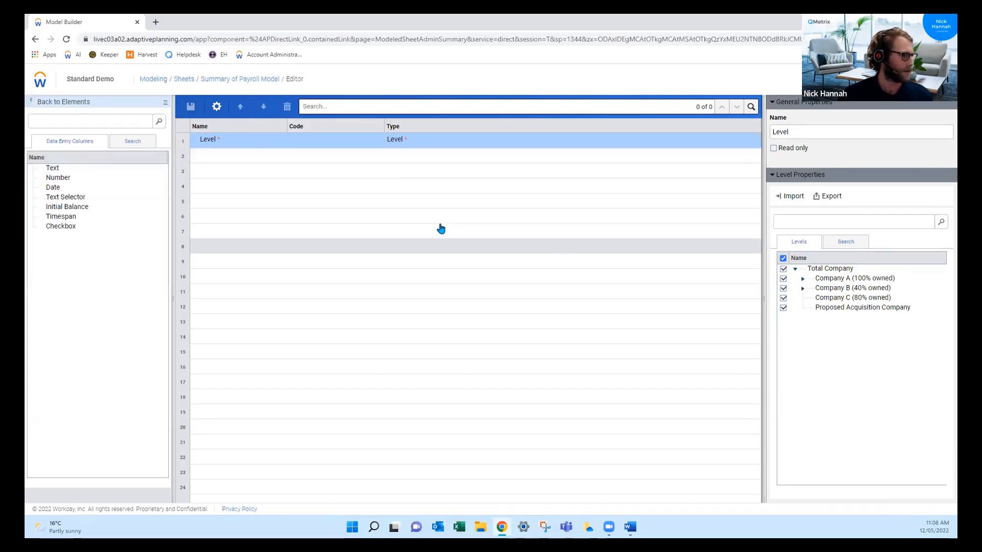
pyautogui.moveTo(58, 173); pyautogui.dragTo(223, 160)
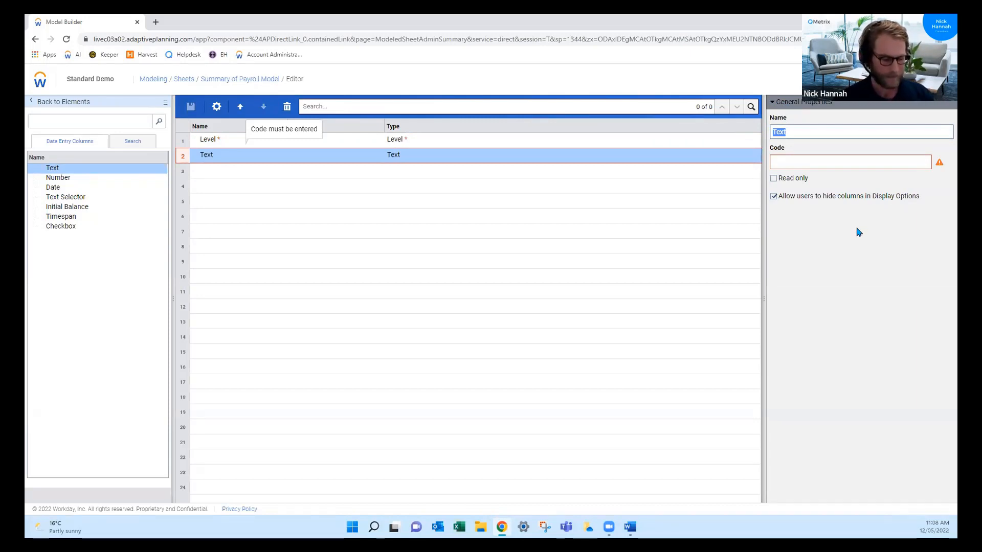
pyautogui.write('Employ')
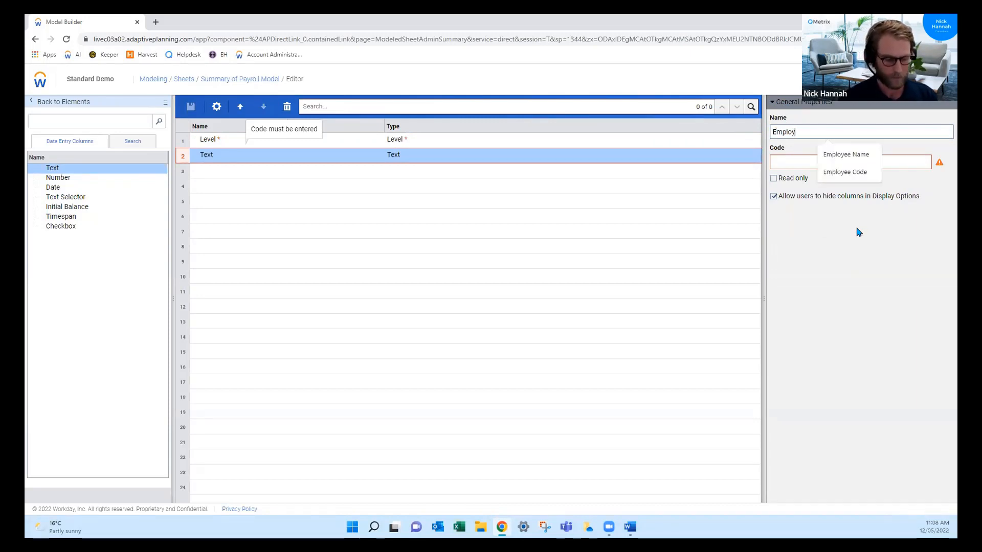
pyautogui.write('ee Namer')
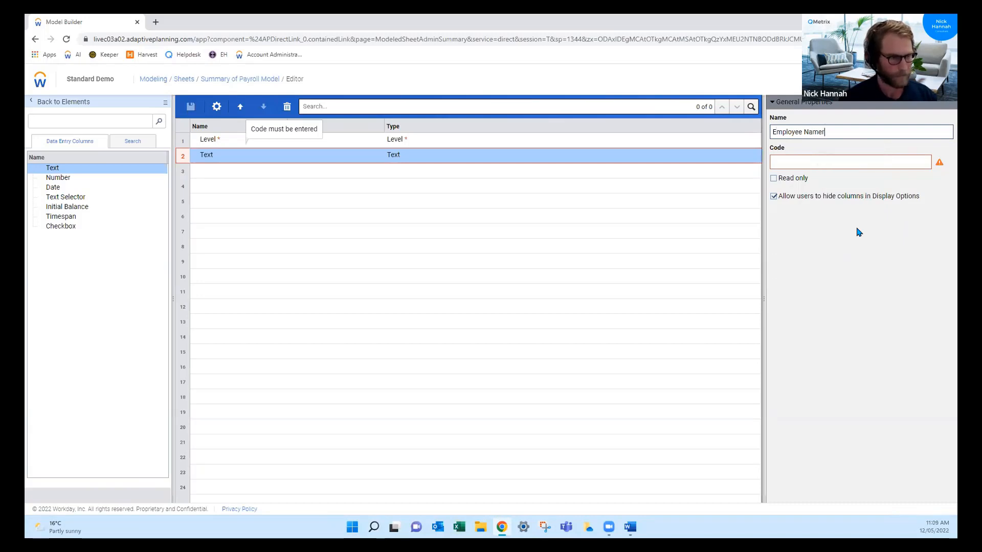
pyautogui.press('BackSpace')
pyautogui.press('Tab')
pyautogui.write('Empl')
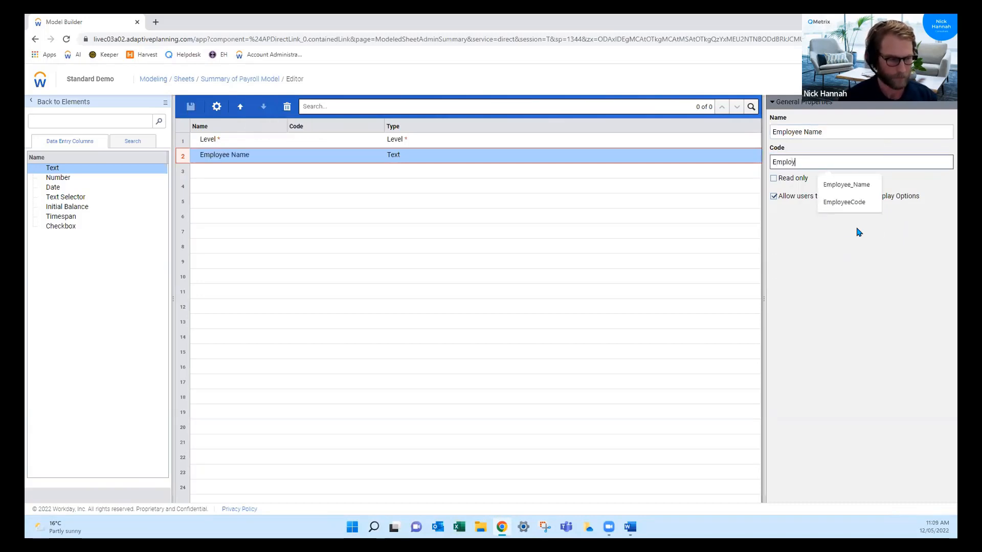
pyautogui.write('oyee_Name')
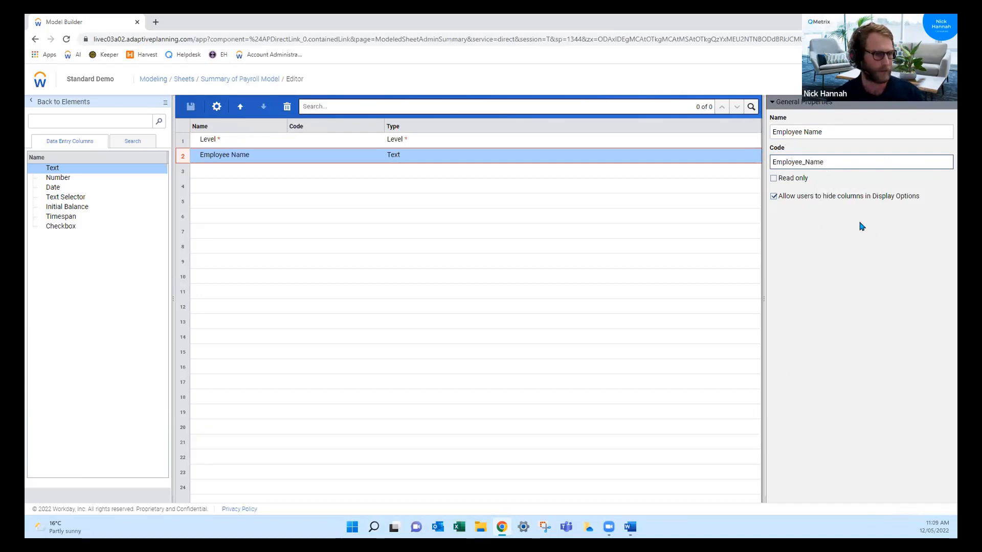
pyautogui.click(339, 236)
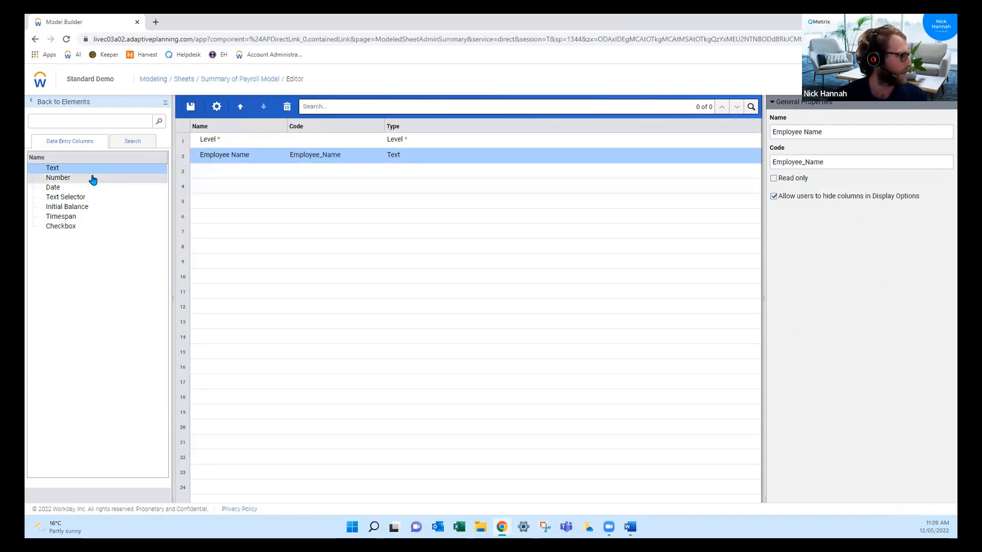
pyautogui.click(190, 106)
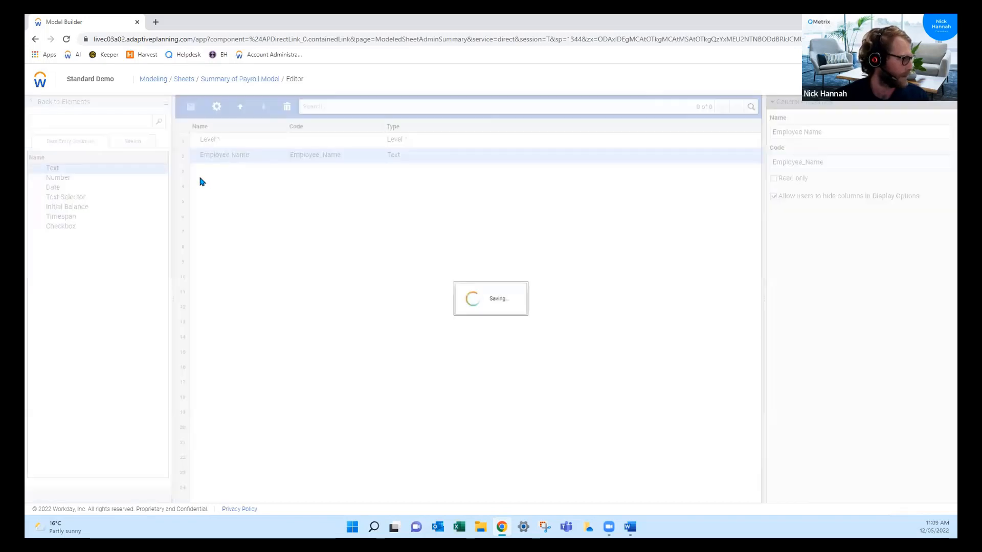
# Add a number data entry column named Annual Salary with code Annual_Salary below Employee Name
pyautogui.click(113, 149)
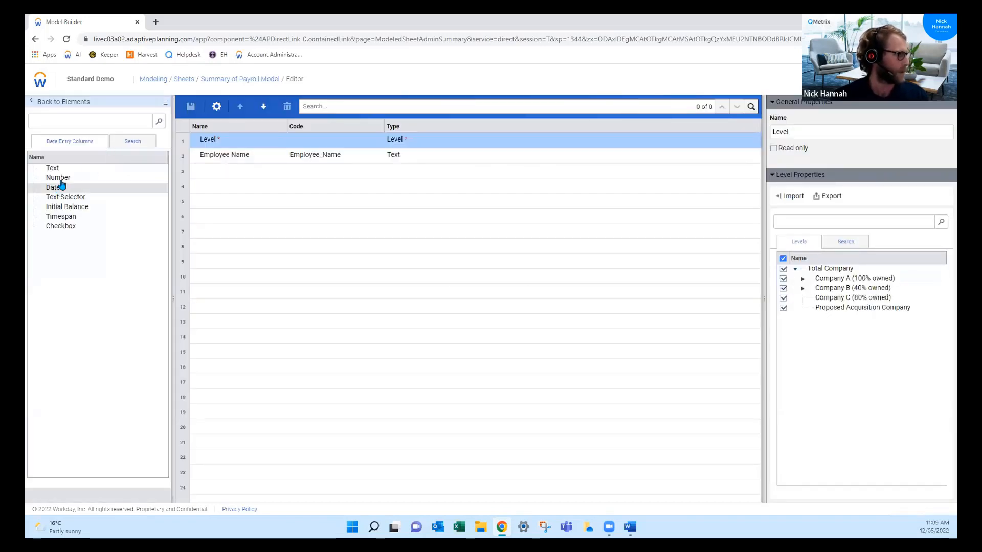
pyautogui.click(67, 178)
pyautogui.moveTo(67, 179); pyautogui.dragTo(302, 182)
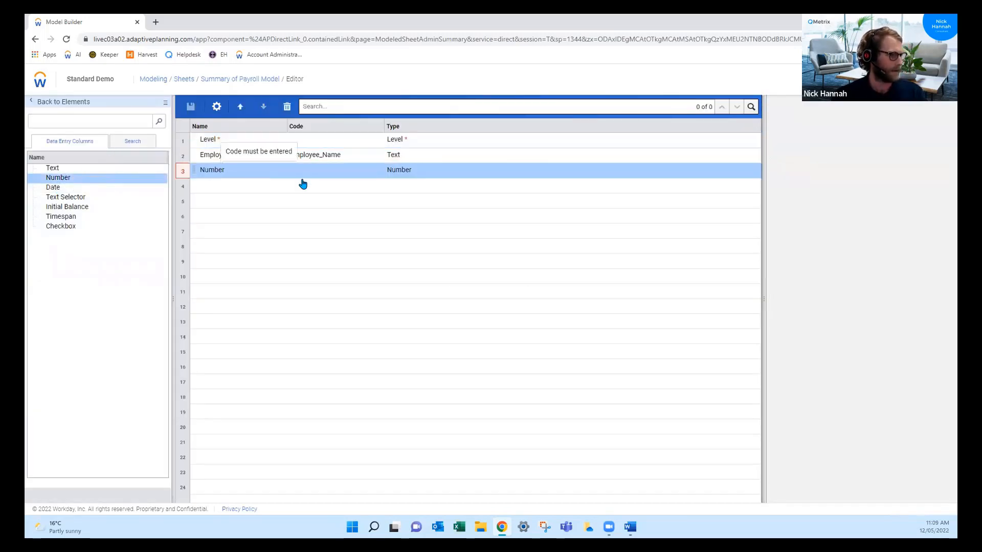
pyautogui.moveTo(825, 133); pyautogui.dragTo(755, 131)
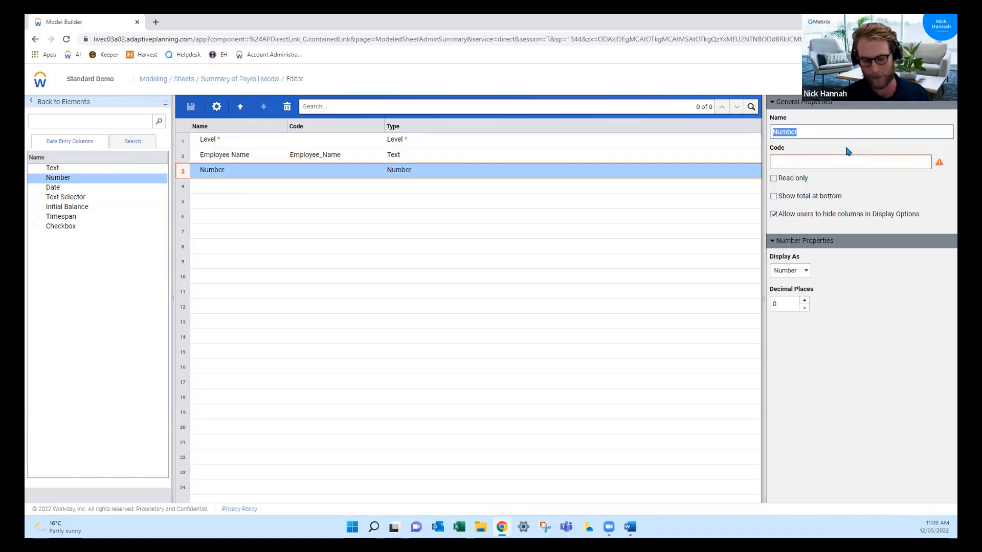
pyautogui.write('S')
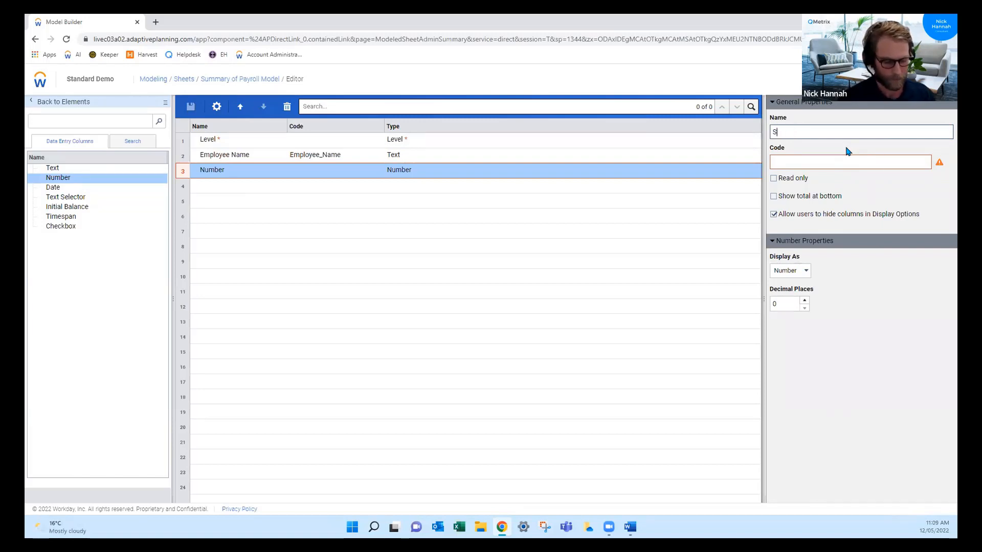
pyautogui.write('AlaA')
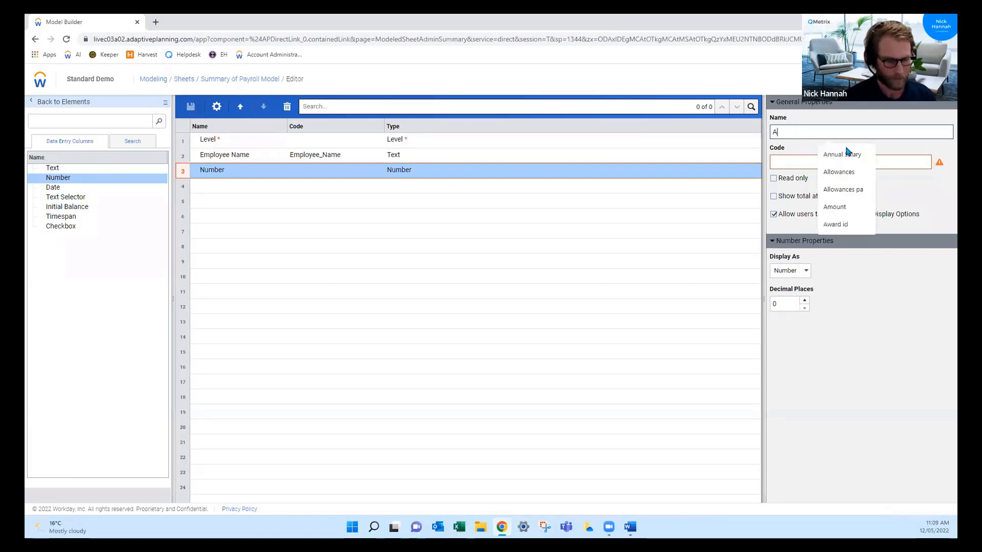
pyautogui.write('nnual Salar')
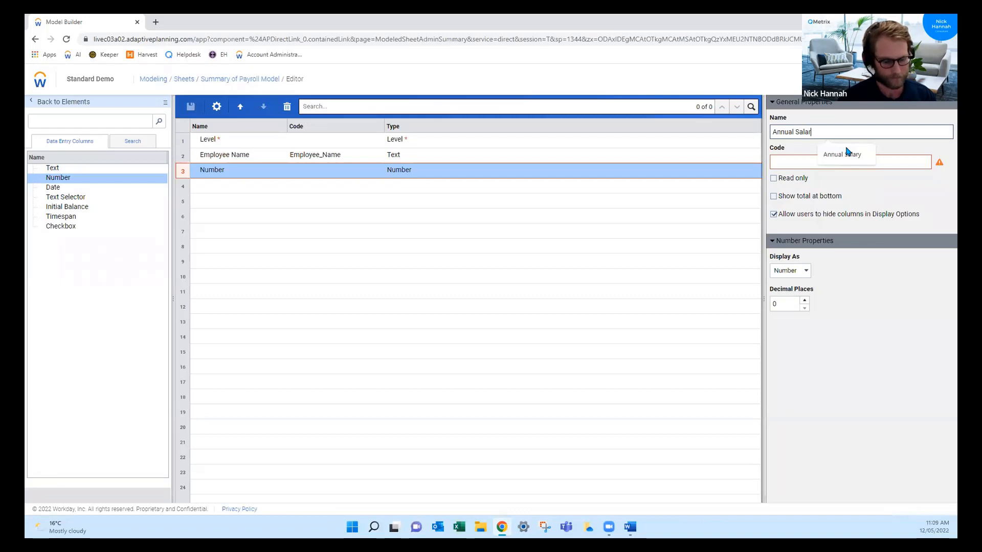
pyautogui.click(846, 153)
pyautogui.press('Tab')
pyautogui.write('Ann')
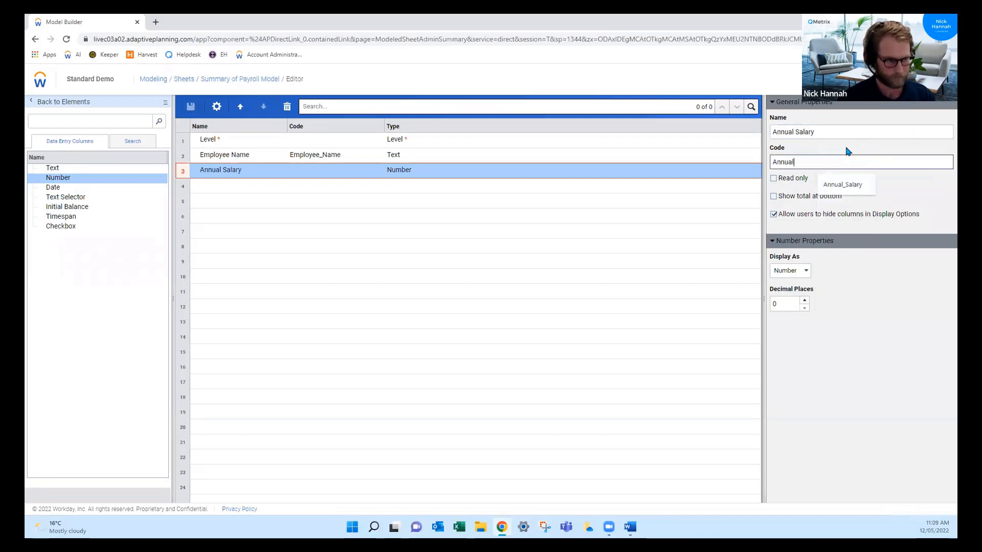
pyautogui.write('ual_Salary')
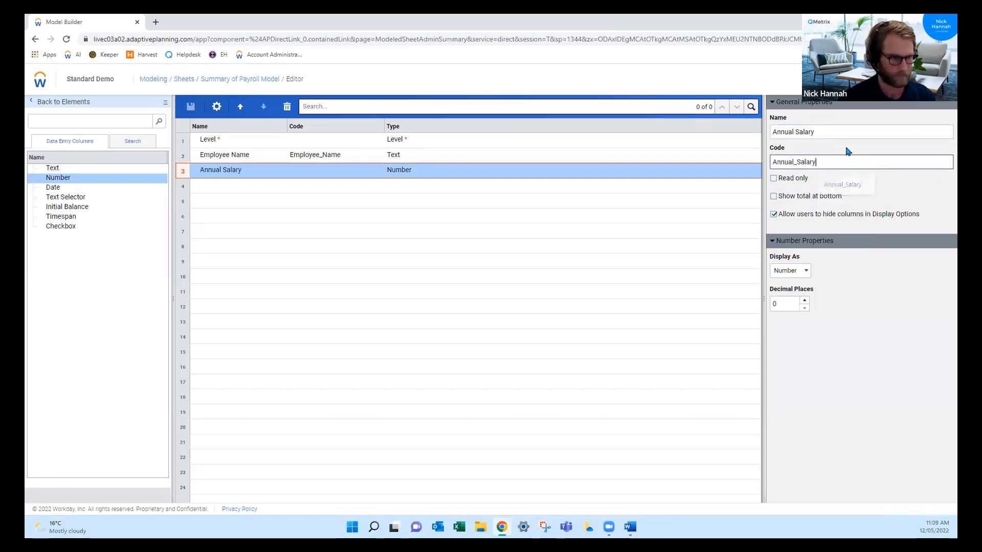
pyautogui.press('Tab')
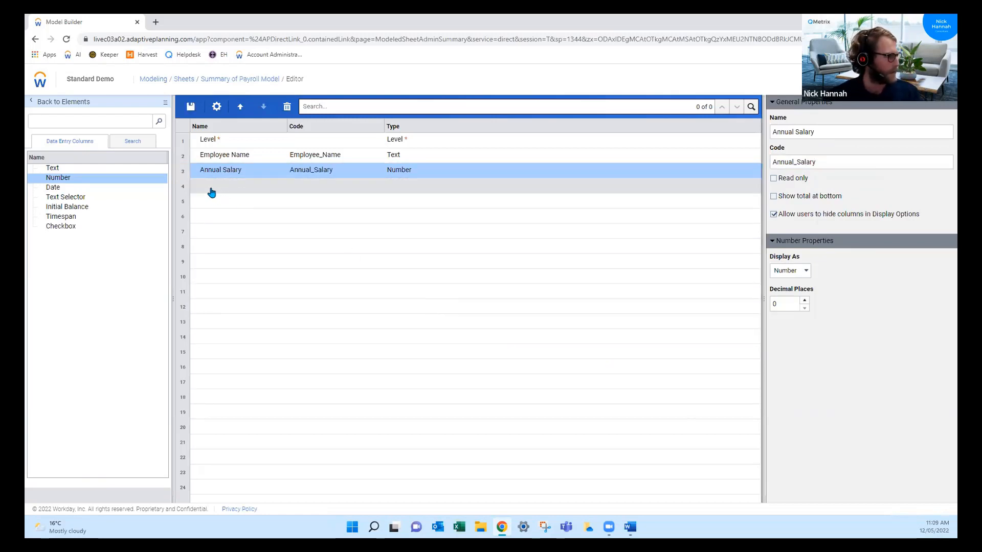
# Add a date data entry column below Annual Salary and name it Start_Date
pyautogui.moveTo(33, 188); pyautogui.dragTo(195, 186)
pyautogui.click(841, 133)
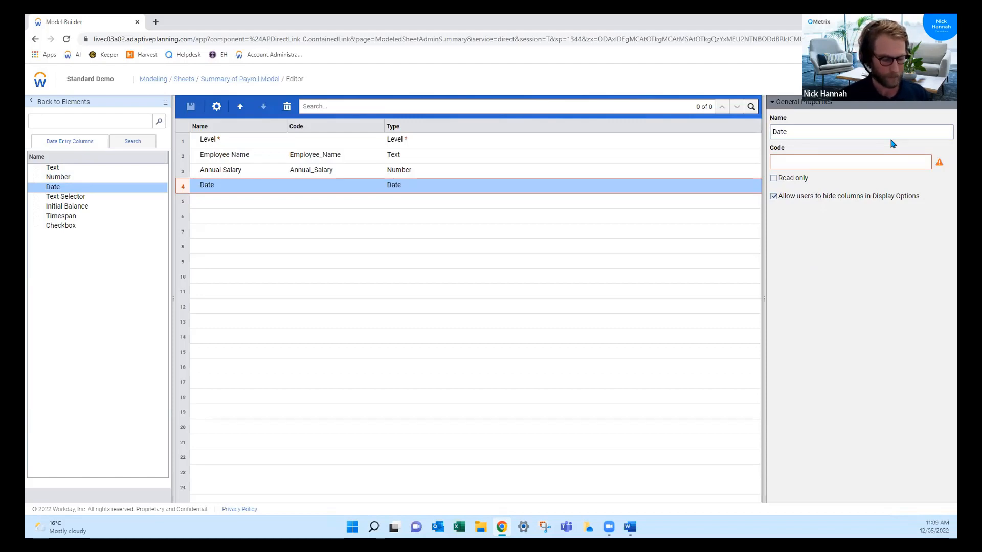
pyautogui.write('tart')
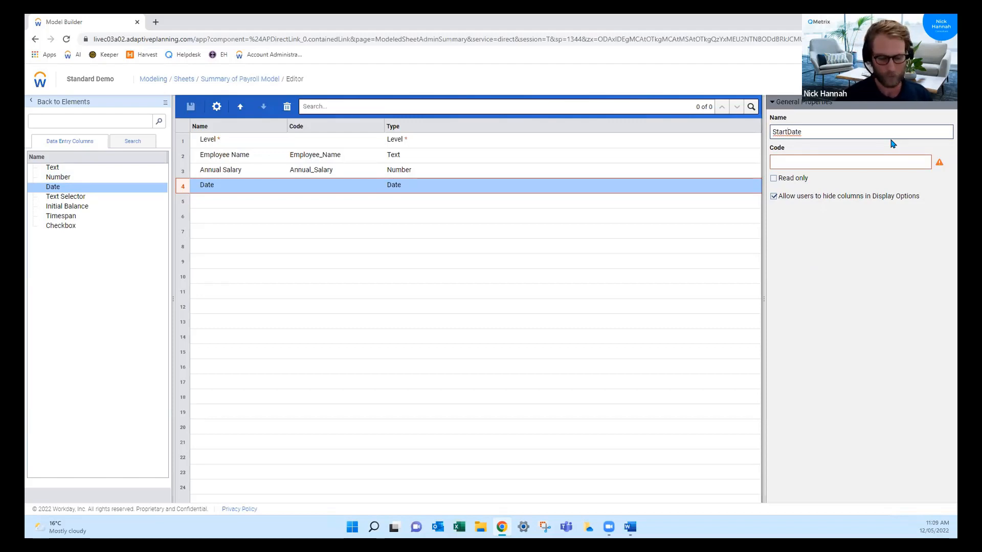
pyautogui.write('_')
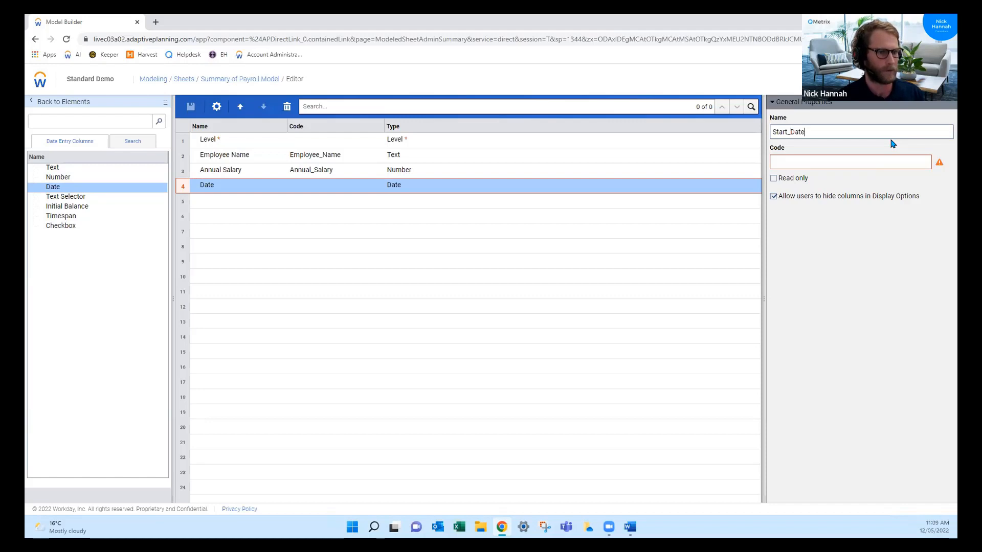
pyautogui.press('Tab')
# Set the new date column's code to Start_Date and its name to Start Date
pyautogui.write('S')
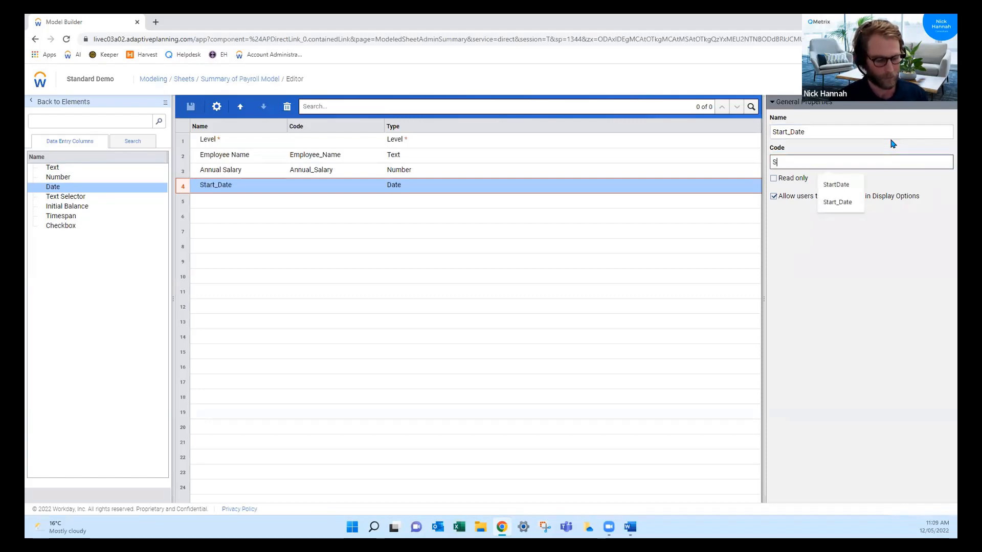
pyautogui.hotkey('shift', 'Tab')
pyautogui.hotkey('ctrl', 'a')
pyautogui.hotkey('ctrl', 'c')
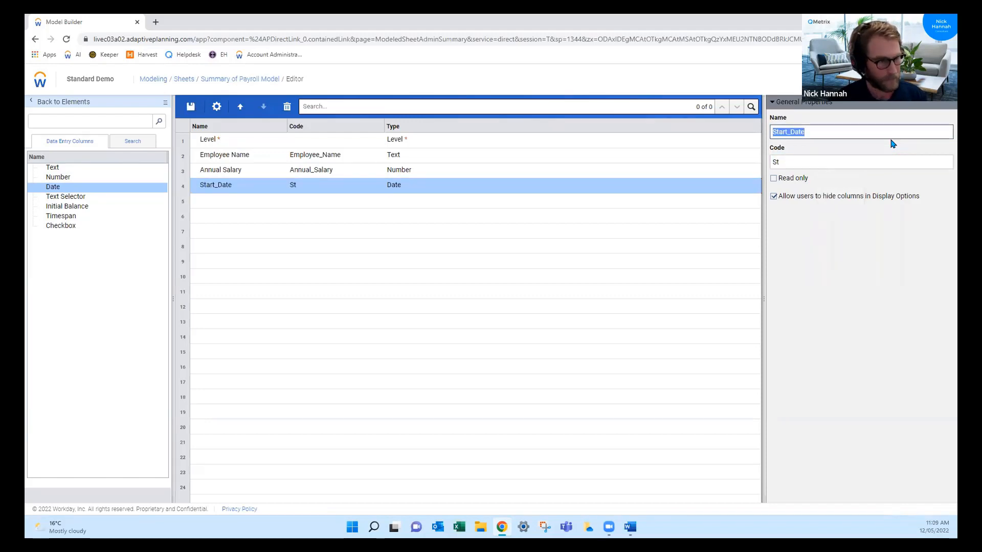
pyautogui.press('BackSpace')
pyautogui.press('Tab')
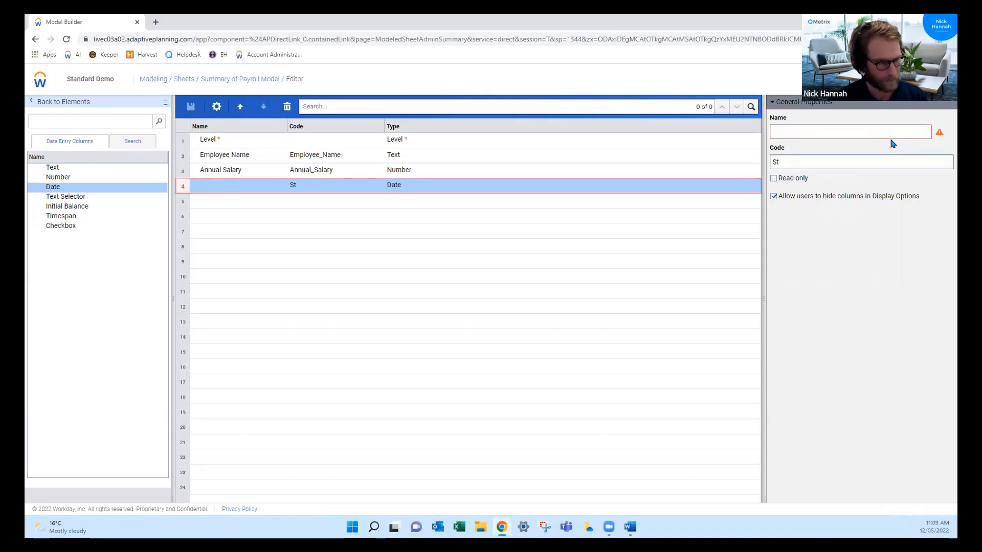
pyautogui.hotkey('ctrl', 'a')
pyautogui.hotkey('ctrl', 'v')
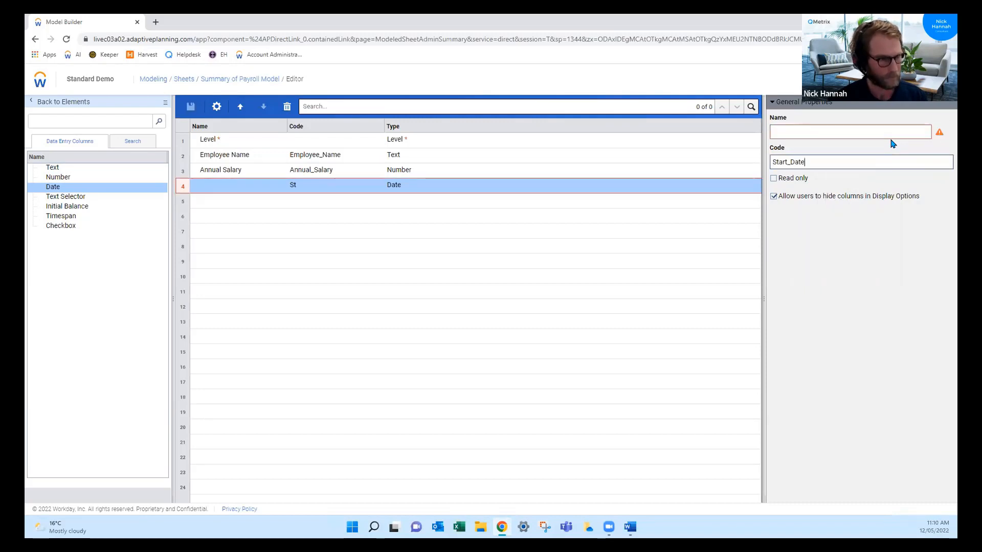
pyautogui.hotkey('shift', 'Tab')
pyautogui.write('Start')
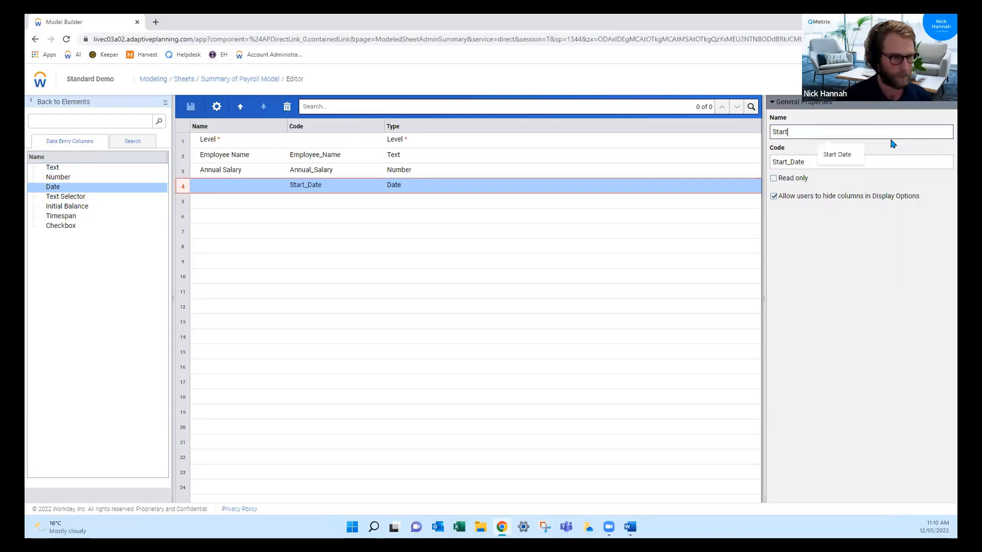
pyautogui.click(917, 288)
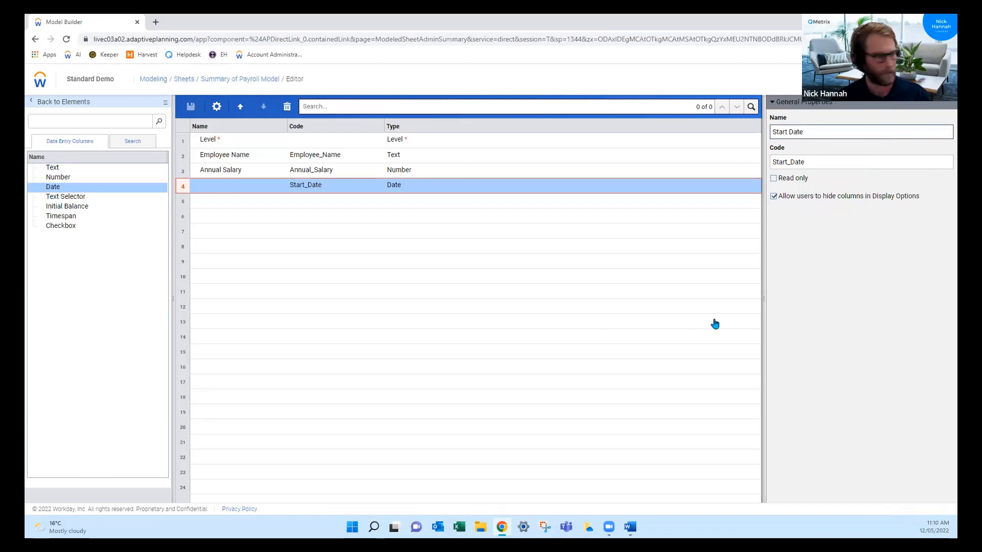
# Add a date data entry column named End Date with code End_Date below Start Date
pyautogui.moveTo(50, 196); pyautogui.dragTo(233, 201)
pyautogui.click(817, 129)
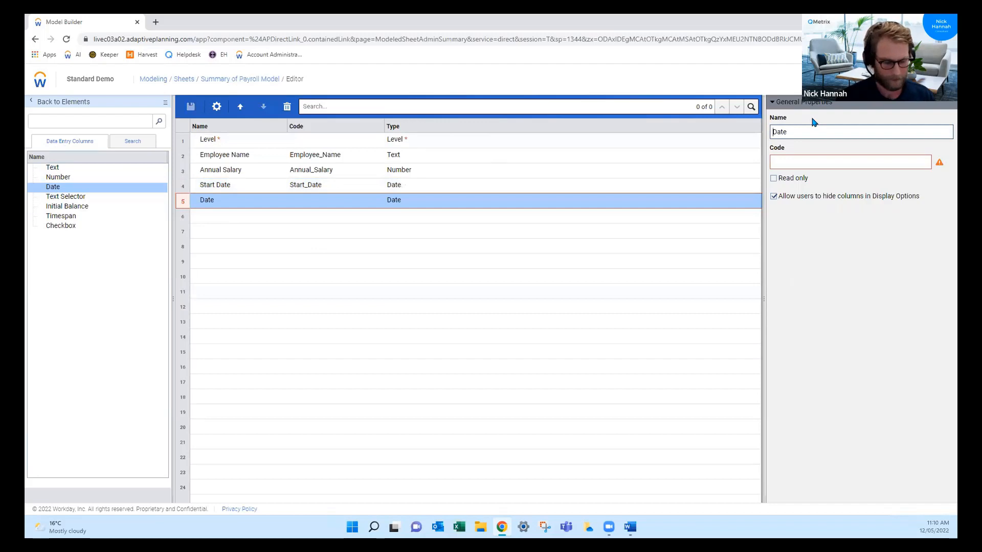
pyautogui.write('End')
pyautogui.hotkey('ctrl', 'a')
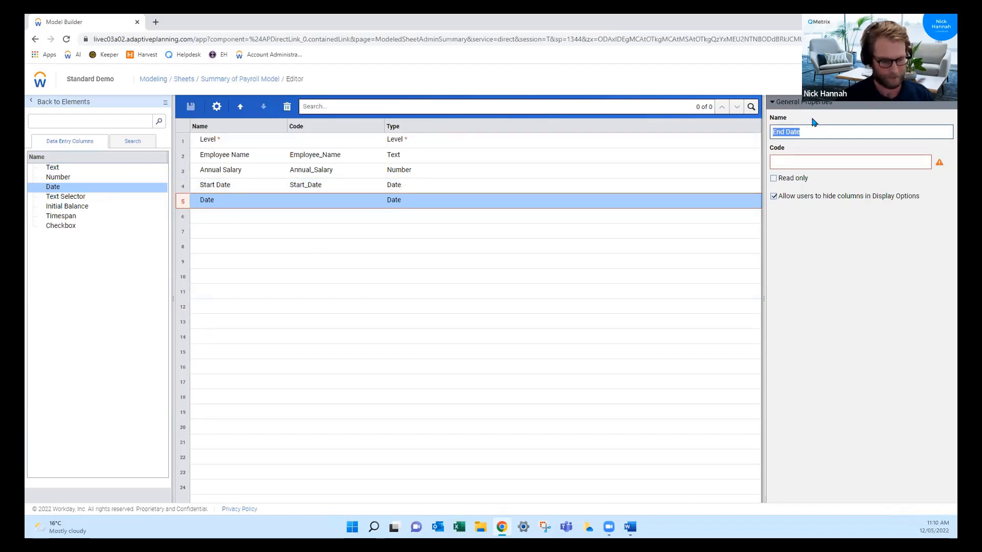
pyautogui.hotkey('ctrl', 'c')
pyautogui.press('Tab')
pyautogui.hotkey('ctrl', 'v')
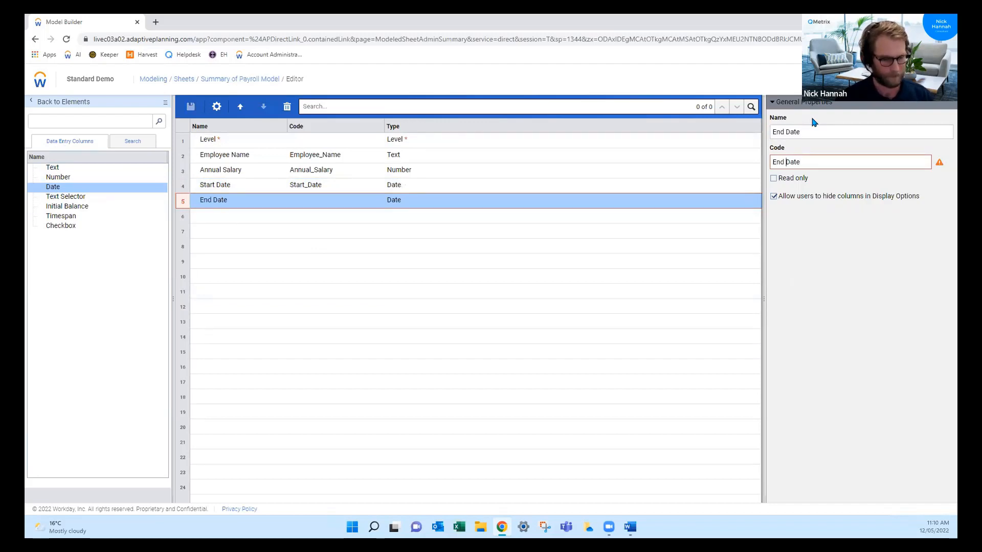
pyautogui.write('_')
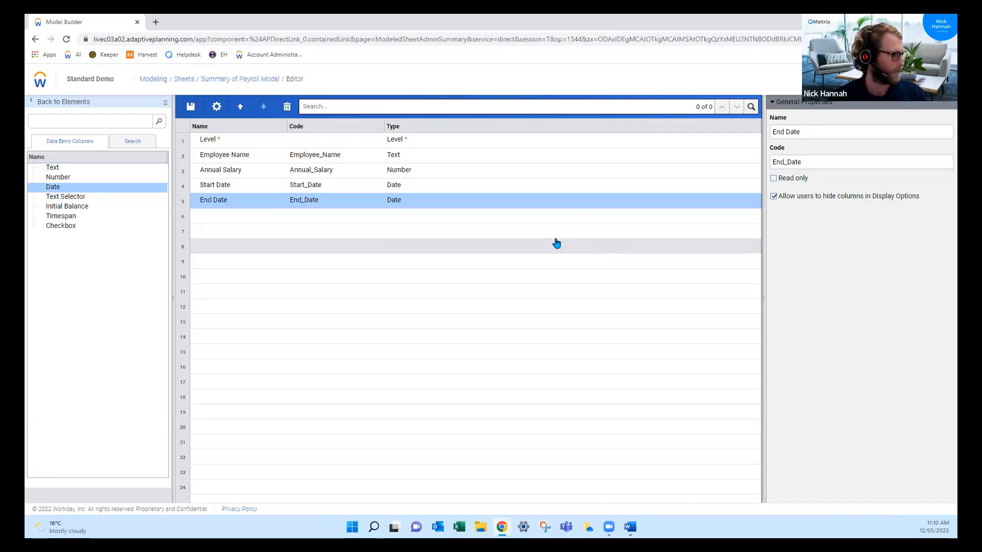
# Add a text selector data entry column named Location with code Location below End Date
pyautogui.click(99, 199)
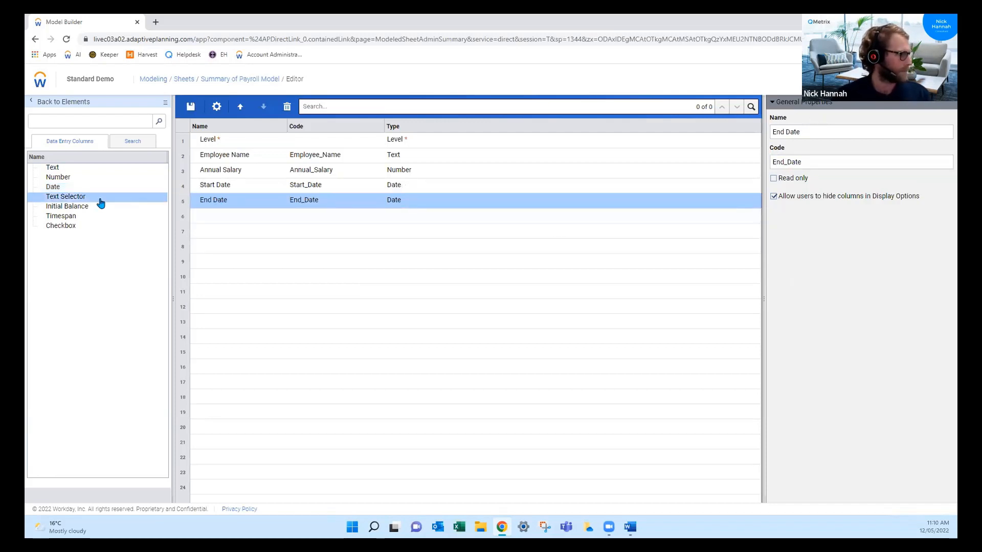
pyautogui.moveTo(87, 204); pyautogui.dragTo(247, 217)
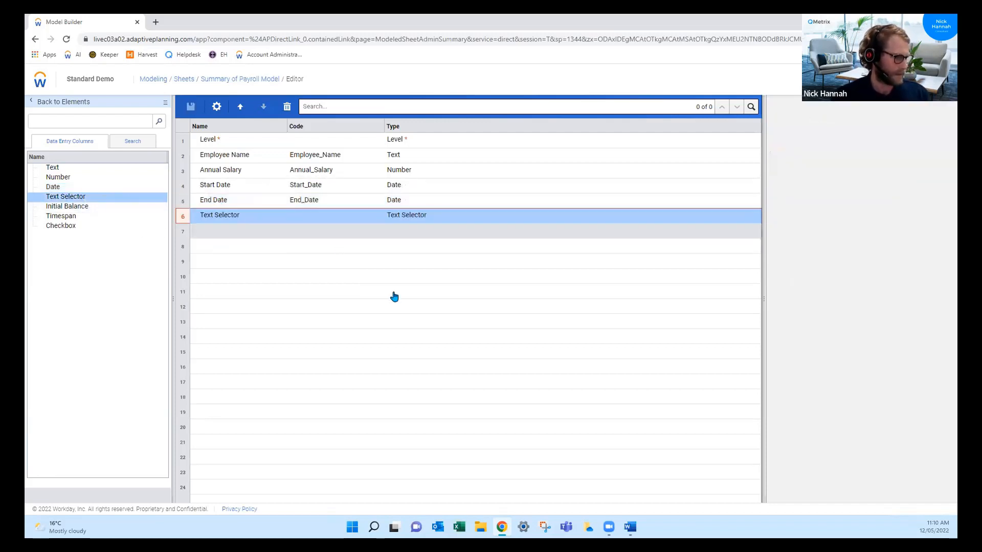
pyautogui.click(849, 157)
pyautogui.moveTo(841, 135); pyautogui.dragTo(789, 131)
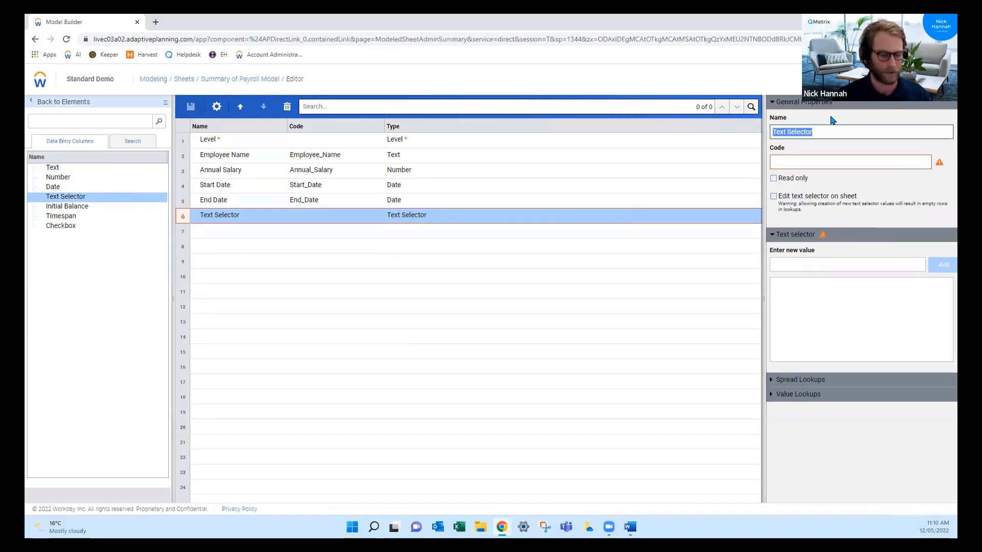
pyautogui.press('BackSpace')
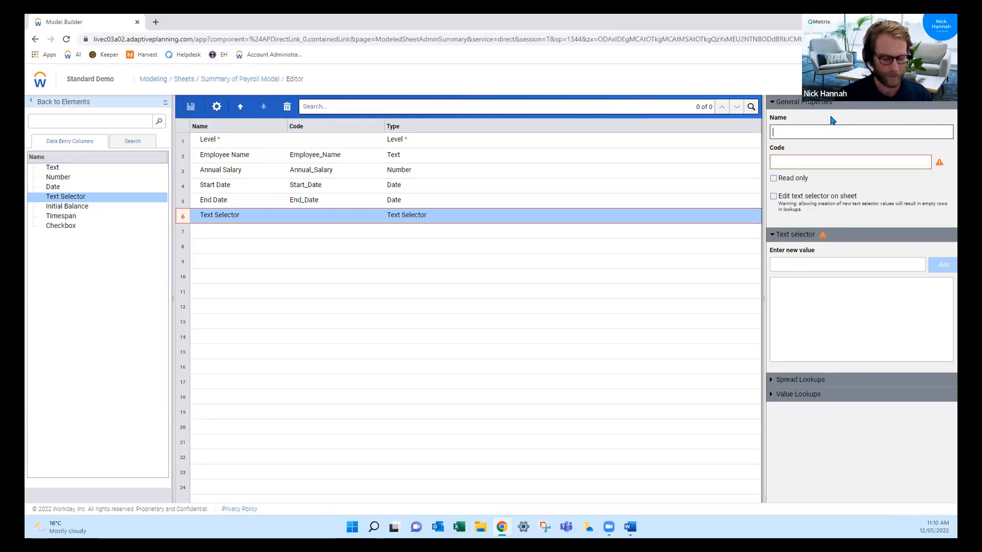
pyautogui.write('Location')
pyautogui.press('Tab')
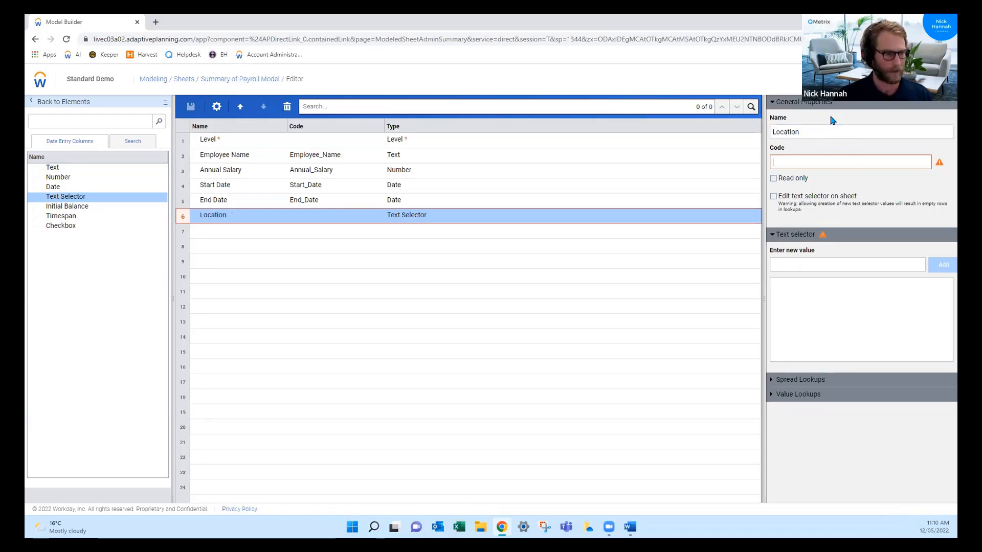
pyautogui.write('Location')
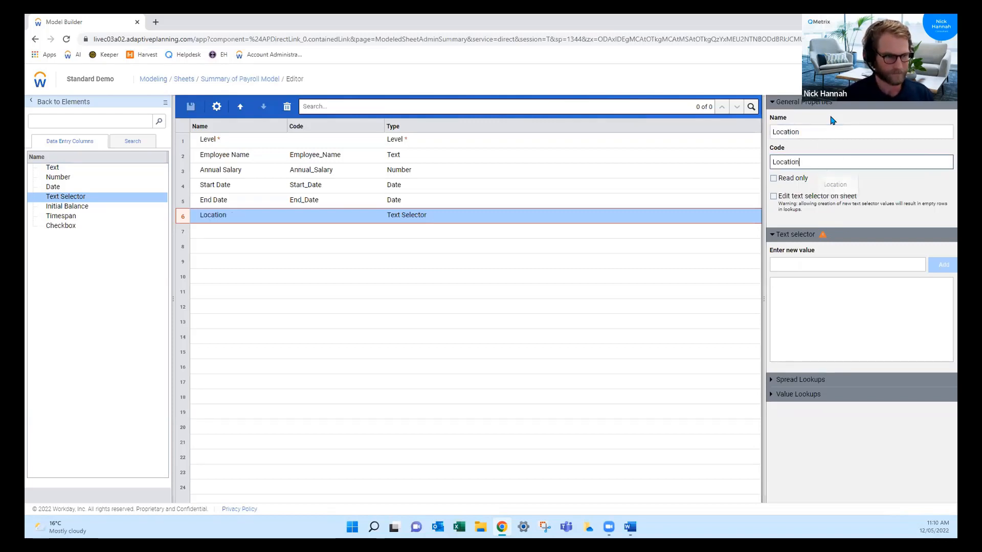
# Add the selector values VIC, NSW and TAS to the Location column and save the sheet
pyautogui.click(813, 267)
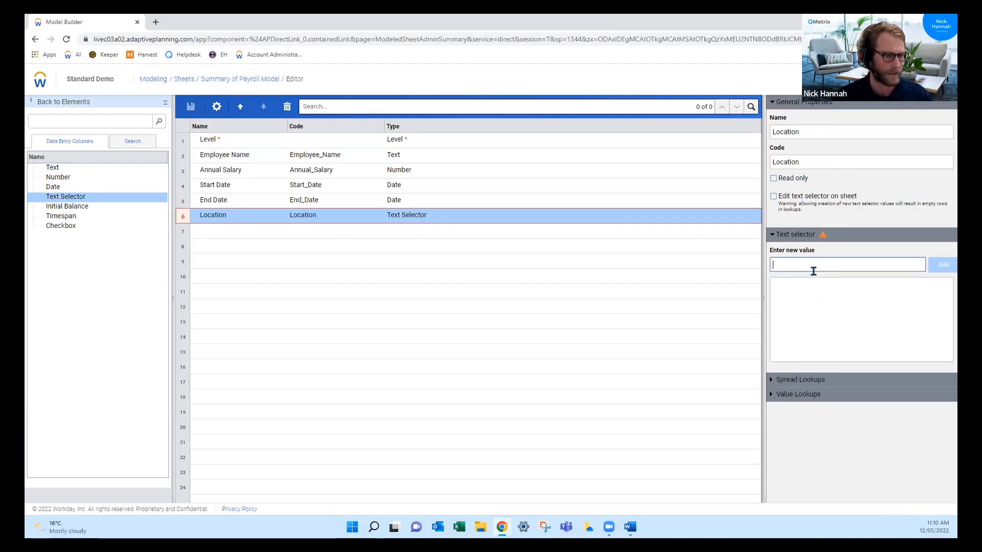
pyautogui.write('VIC')
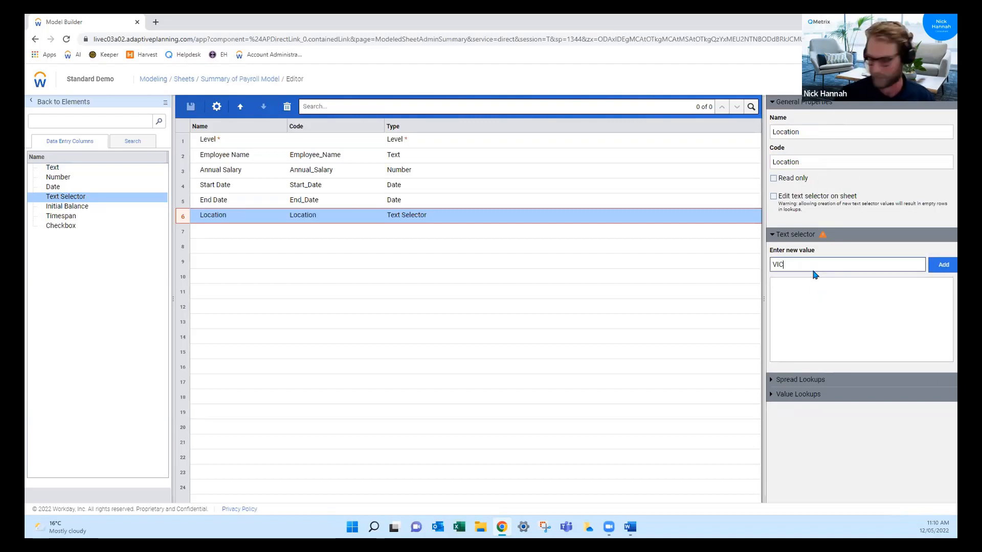
pyautogui.click(943, 266)
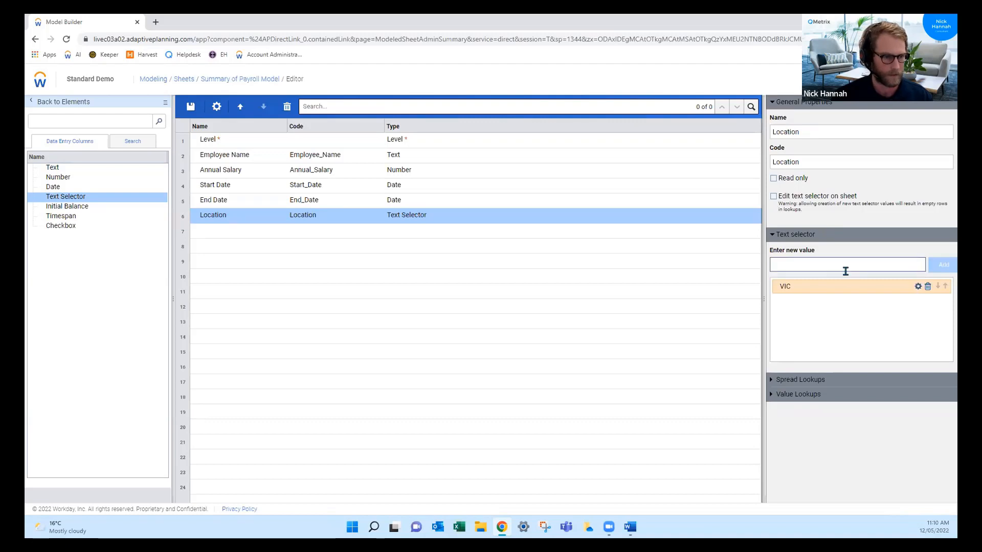
pyautogui.click(851, 268)
pyautogui.write('NSW')
pyautogui.press('Return')
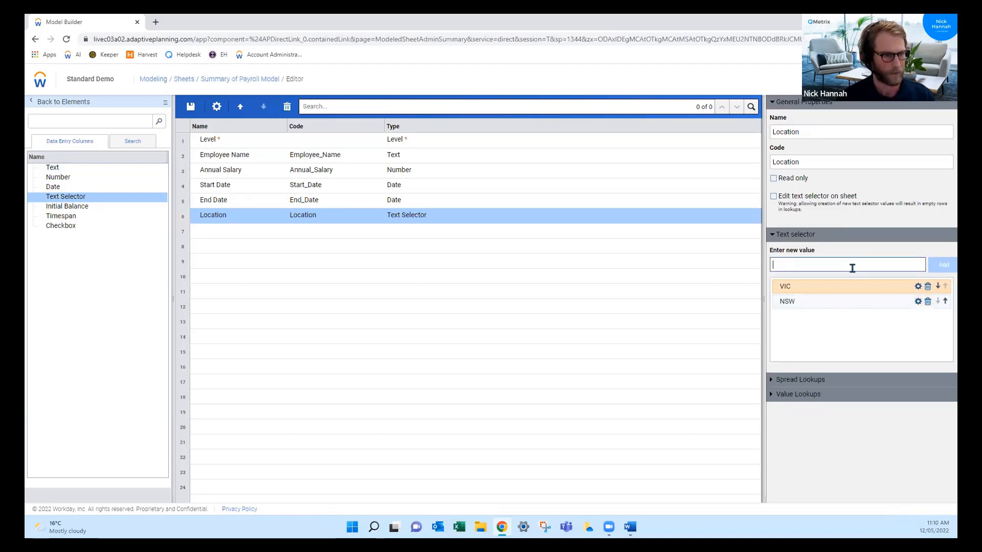
pyautogui.write('TAS')
pyautogui.press('Return')
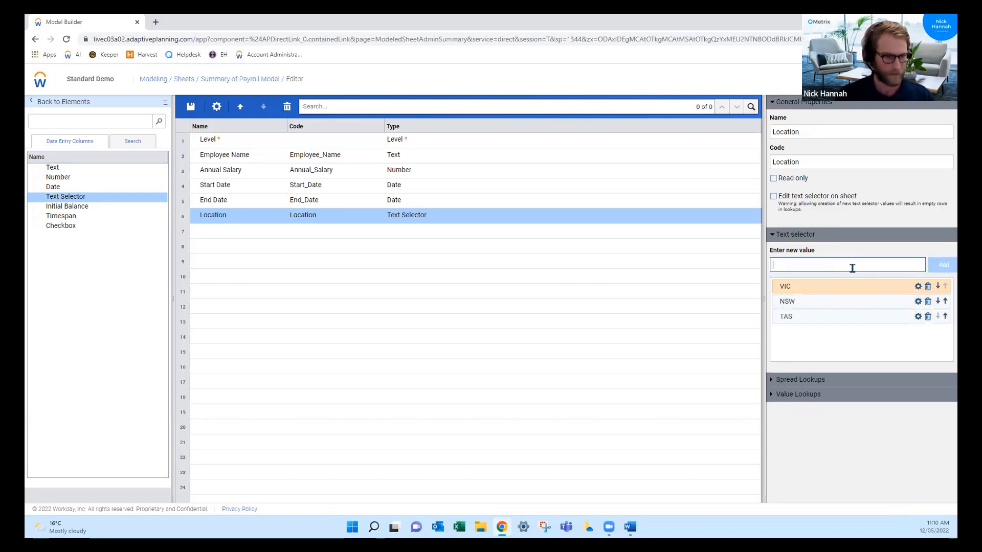
pyautogui.click(190, 107)
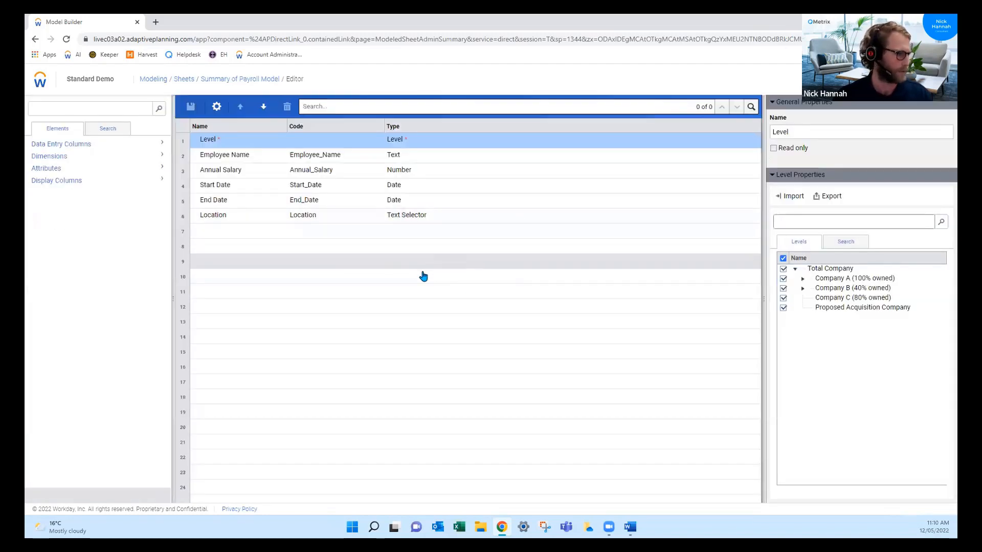
# Show the Location column's properties, and reopen the data entry column types with Checkbox selected
pyautogui.click(450, 218)
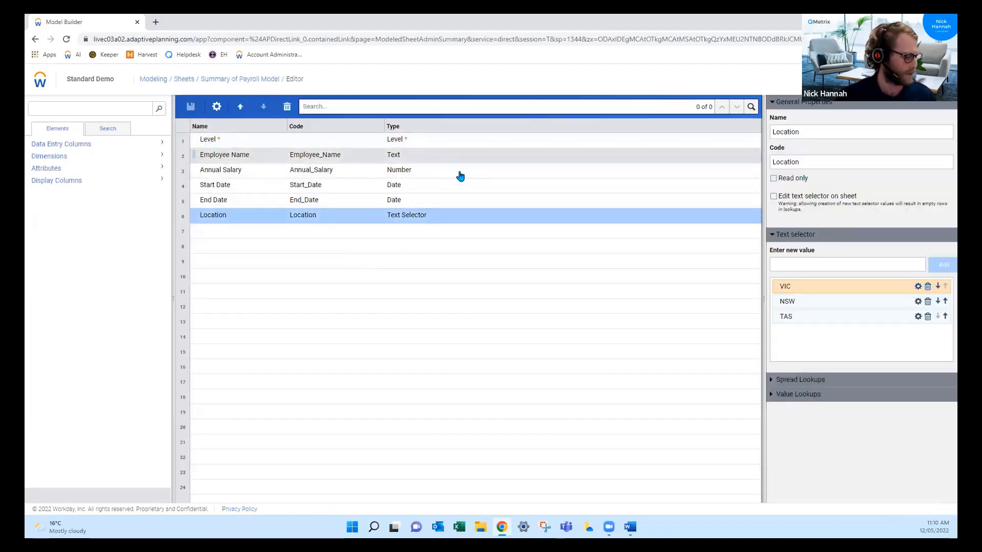
pyautogui.click(109, 147)
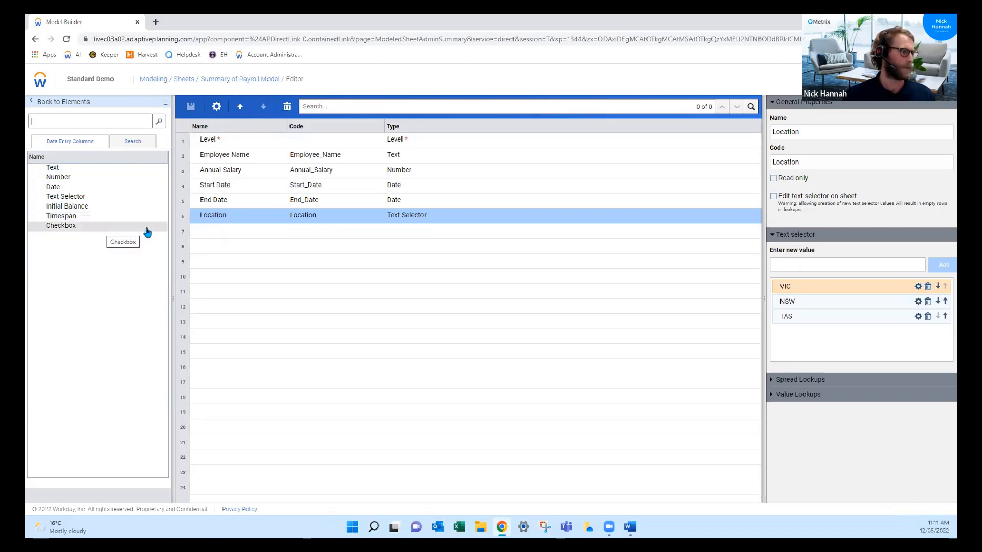
pyautogui.click(142, 232)
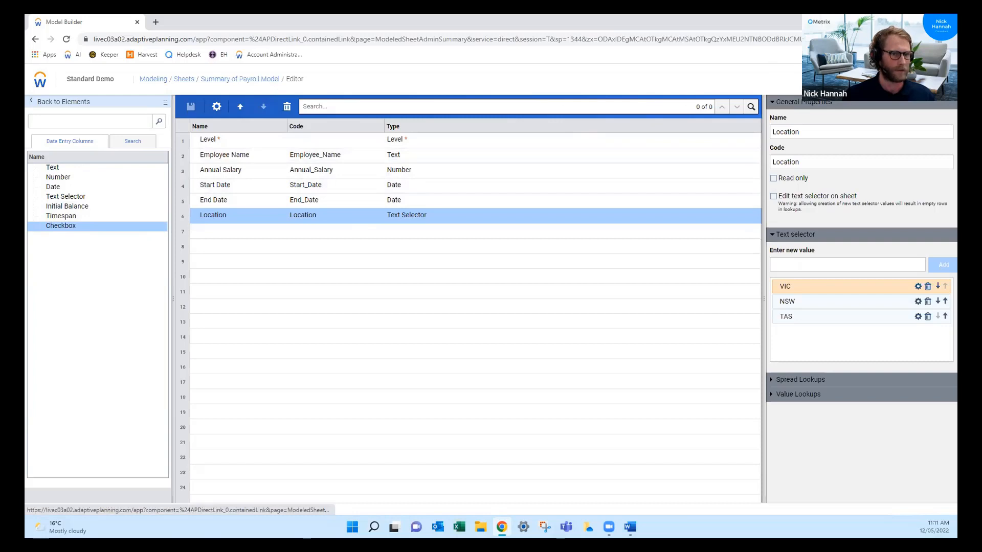
# Open the help documentation in a wider window, view its home page with the search field, and close it
pyautogui.click(939, 79)
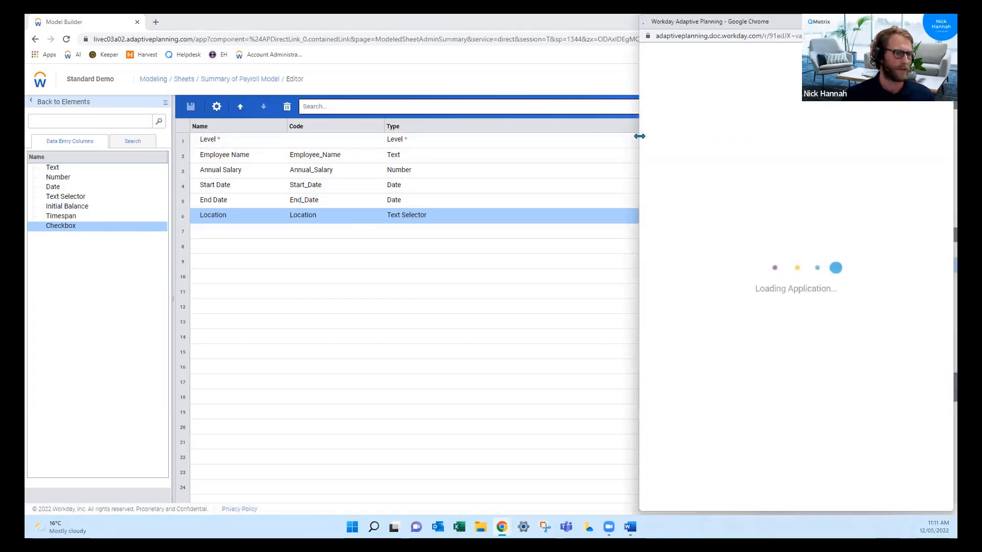
pyautogui.moveTo(639, 136); pyautogui.dragTo(356, 138)
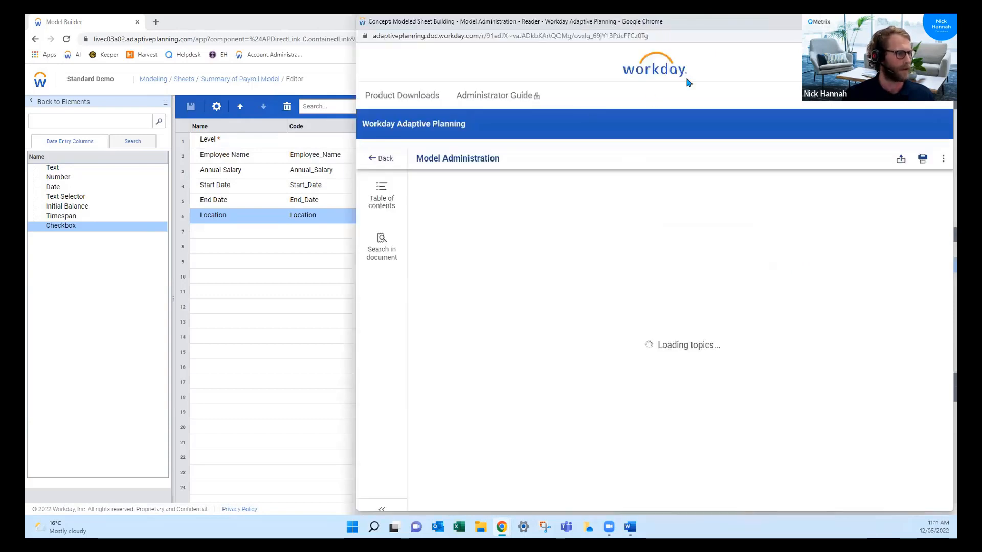
pyautogui.click(660, 66)
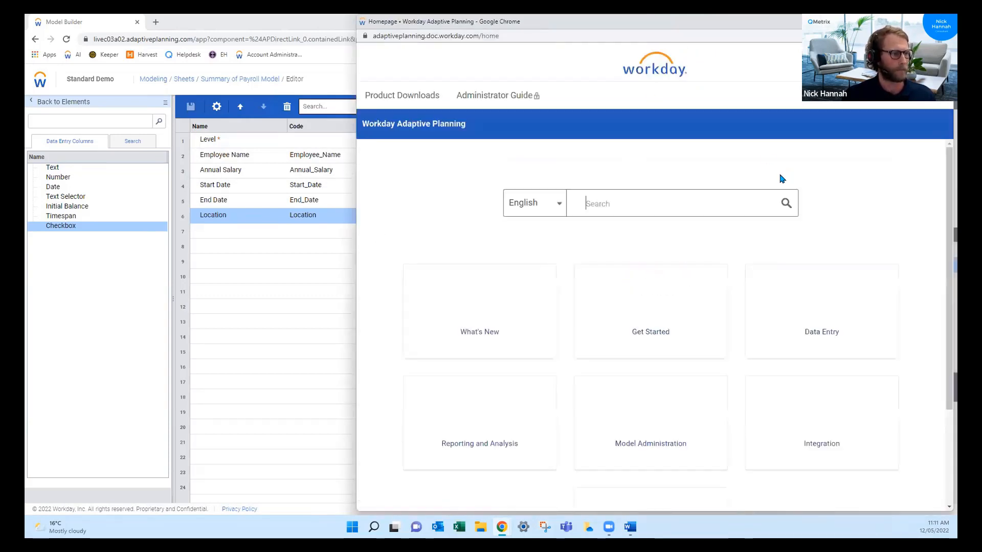
pyautogui.click(654, 199)
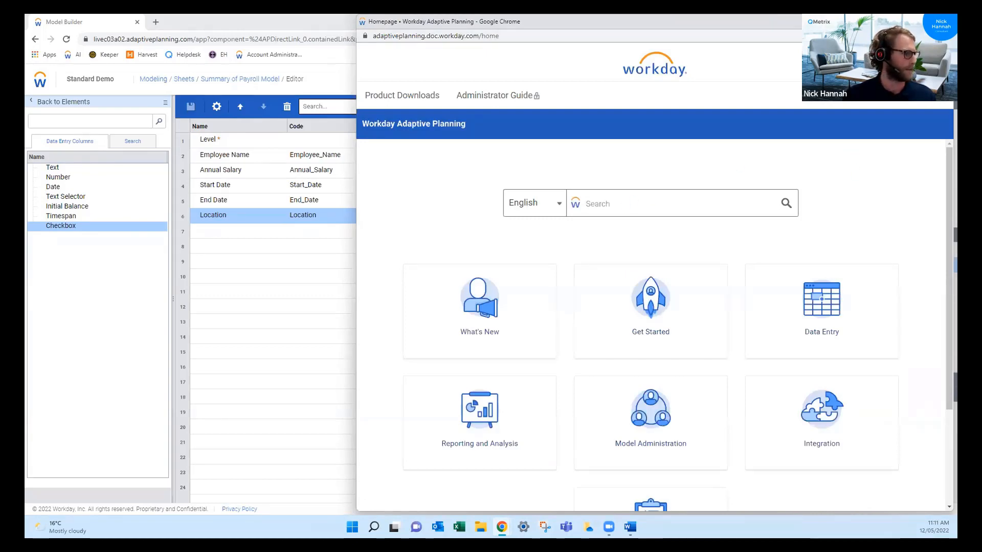
pyautogui.click(943, 22)
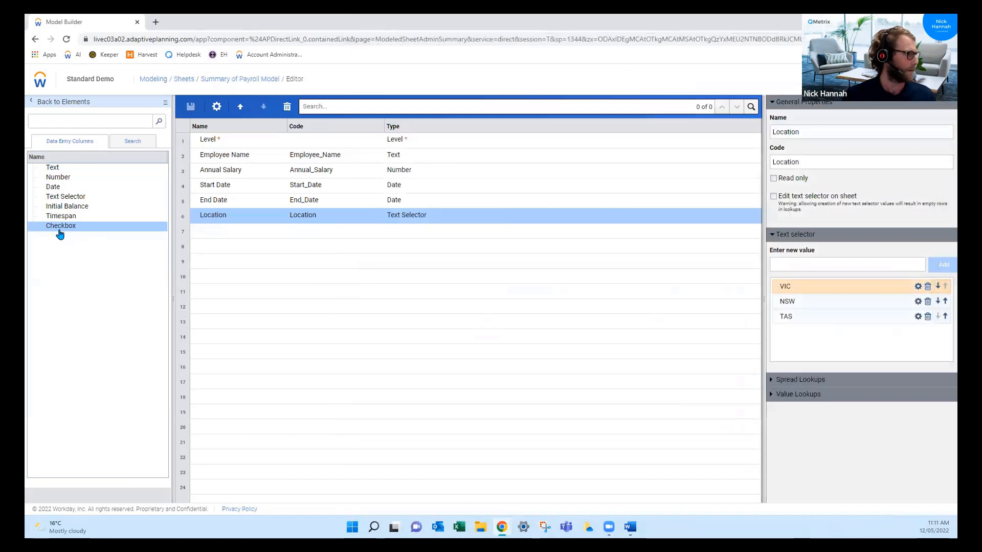
# Add a checkbox data entry column below Location and name it Allowance
pyautogui.moveTo(58, 230); pyautogui.dragTo(259, 238)
pyautogui.click(835, 130)
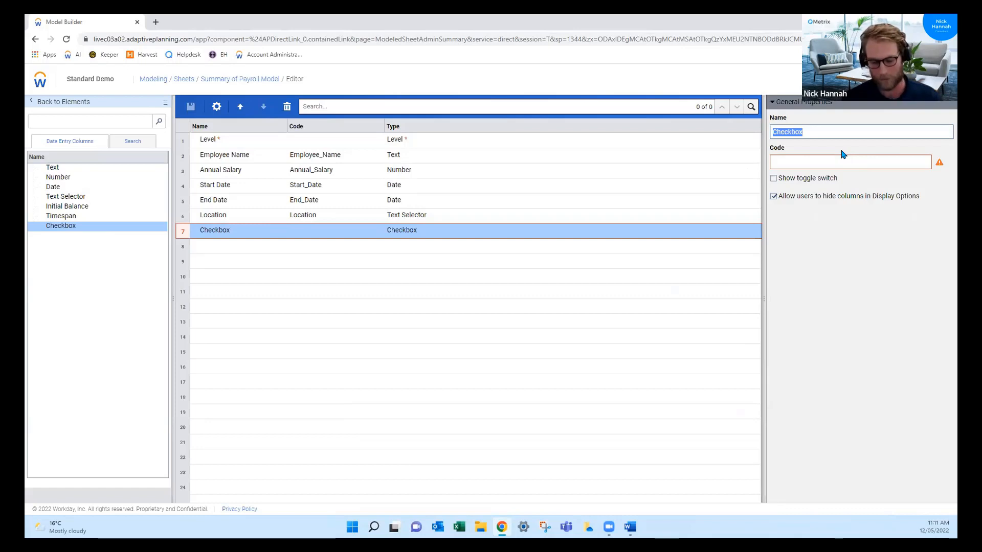
pyautogui.press('BackSpace')
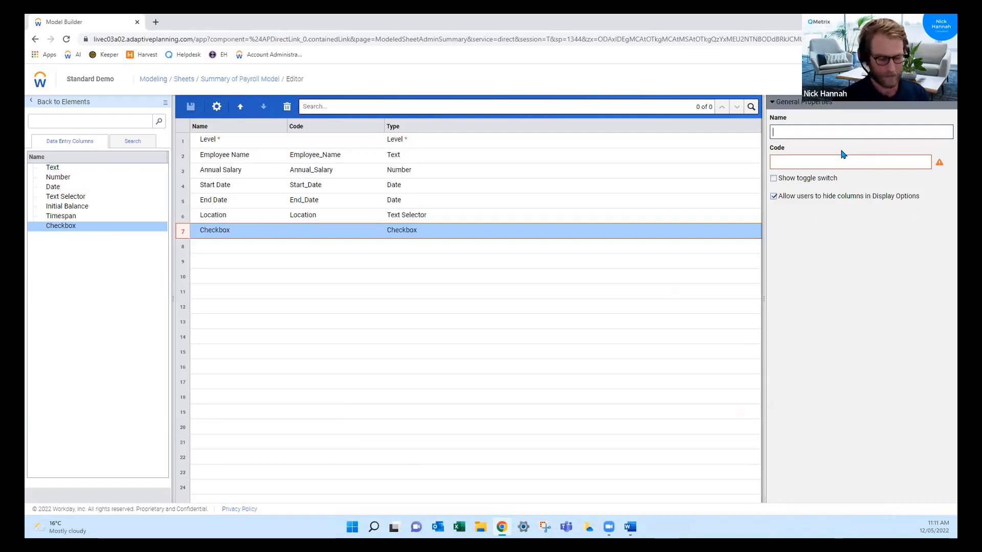
pyautogui.write('aLLO')
pyautogui.press('BackSpace')
pyautogui.press('BackSpace')
pyautogui.press('BackSpace')
pyautogui.press('BackSpace')
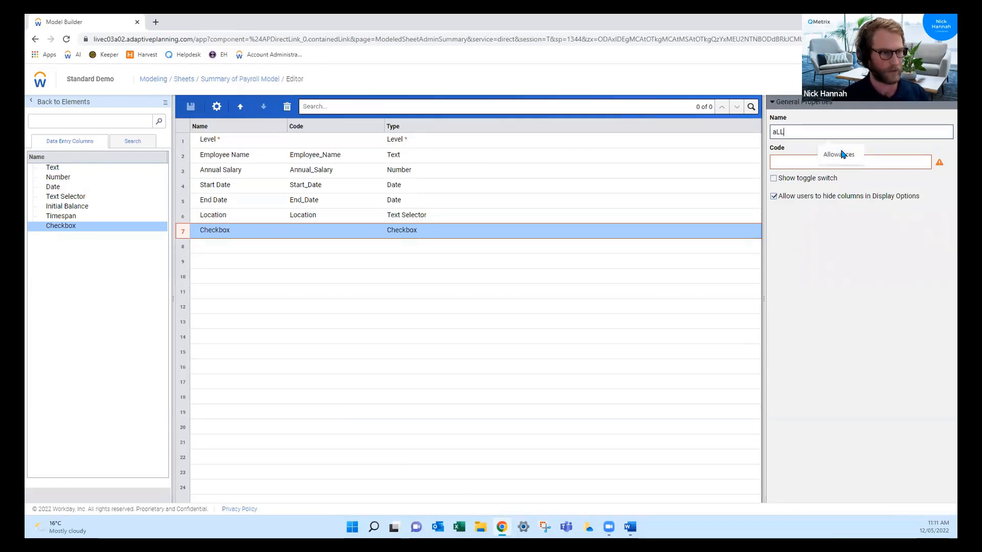
pyautogui.write('Allowance')
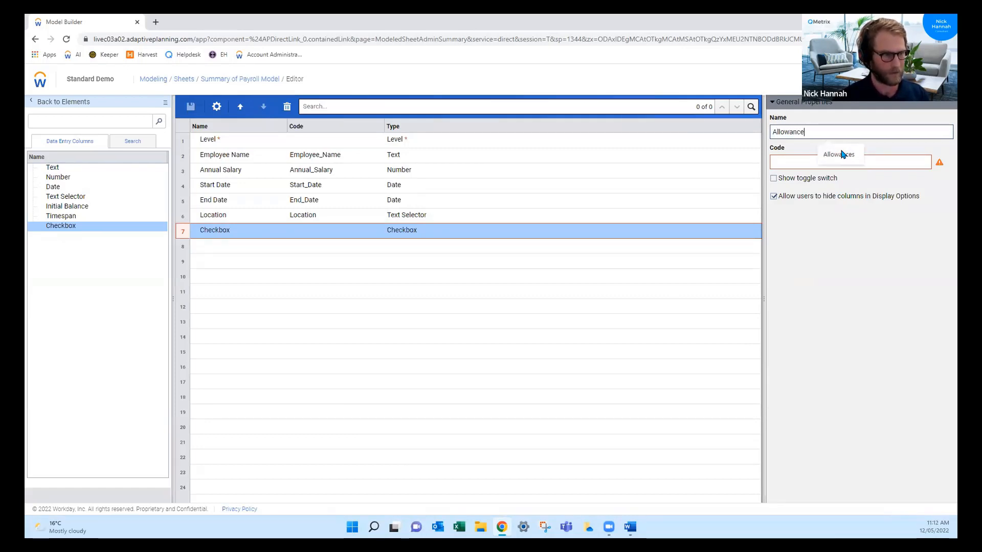
# Give the checkbox column the code Allowance and save the modeled sheet
pyautogui.press('Tab')
pyautogui.write('All')
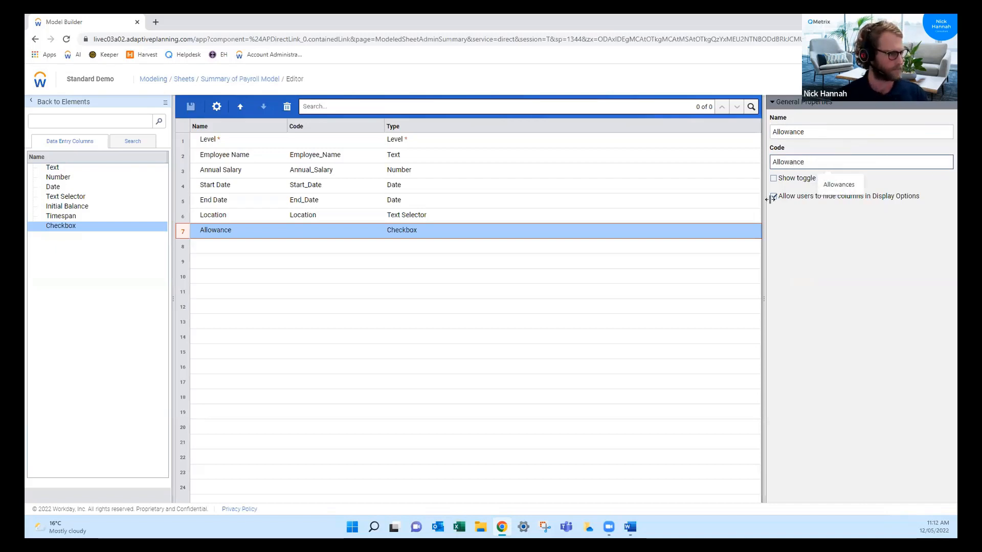
pyautogui.click(705, 201)
pyautogui.click(190, 107)
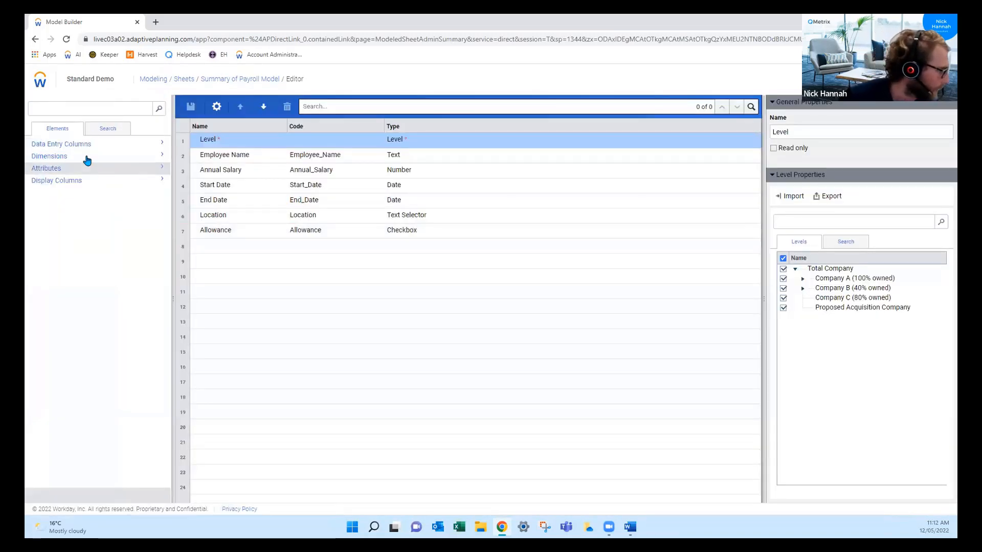
# Examine the available dimensions, attributes, display columns and data entry columns, along with the Location column's properties
pyautogui.click(84, 158)
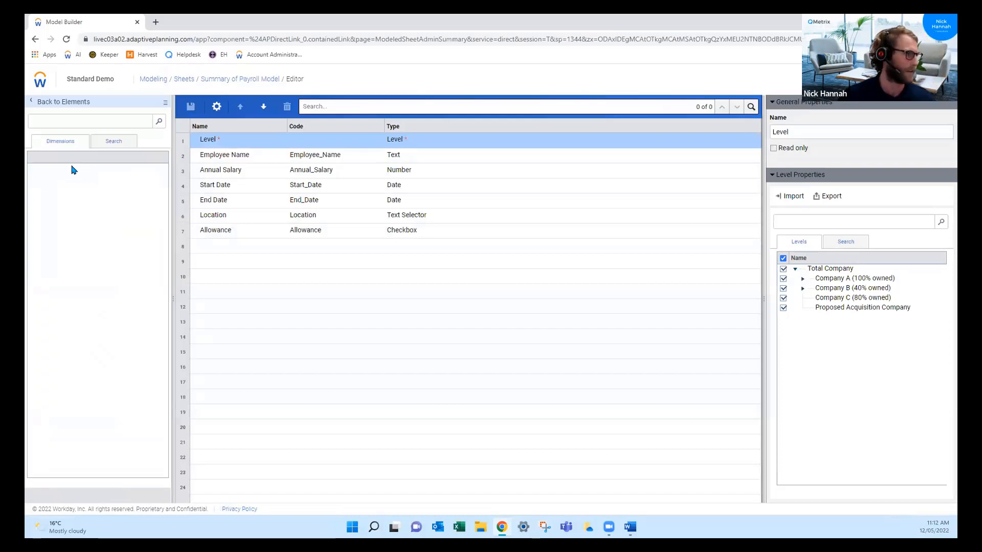
pyautogui.click(46, 102)
pyautogui.click(67, 168)
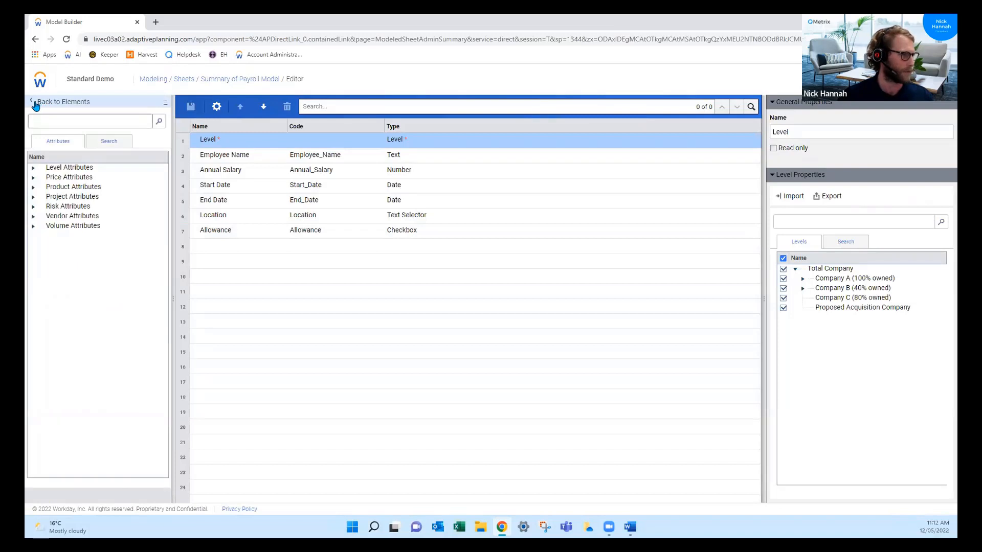
pyautogui.click(37, 105)
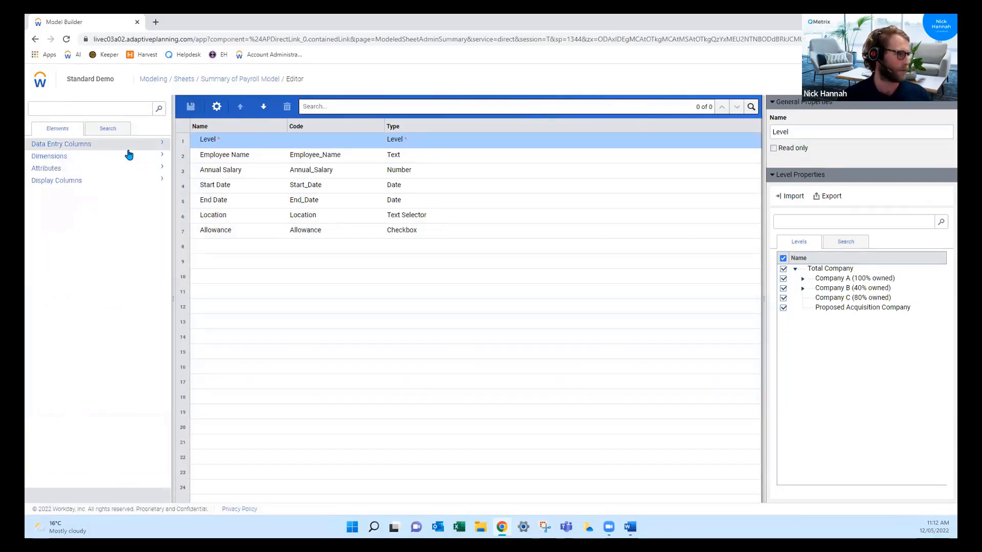
pyautogui.click(445, 218)
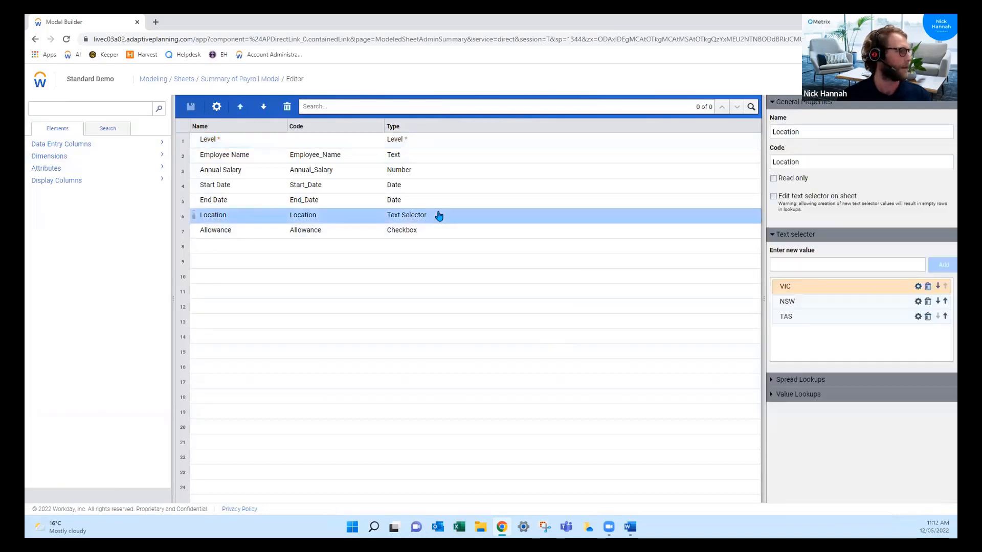
pyautogui.click(82, 182)
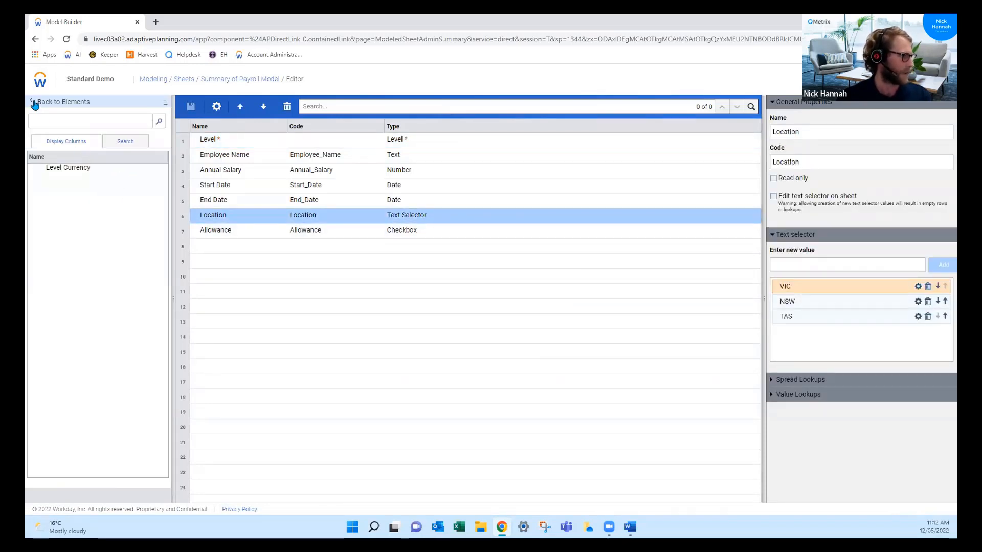
pyautogui.click(34, 101)
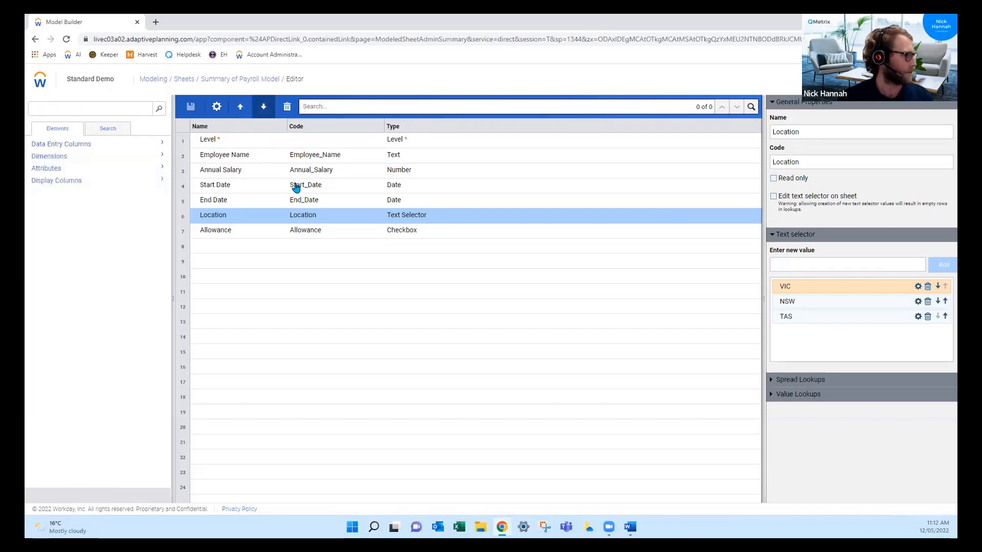
pyautogui.click(64, 145)
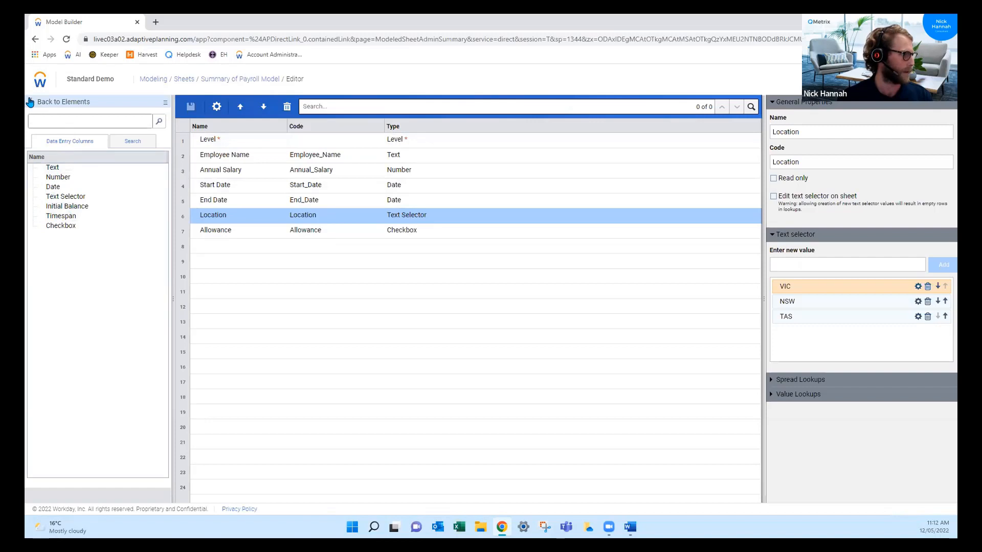
pyautogui.click(30, 102)
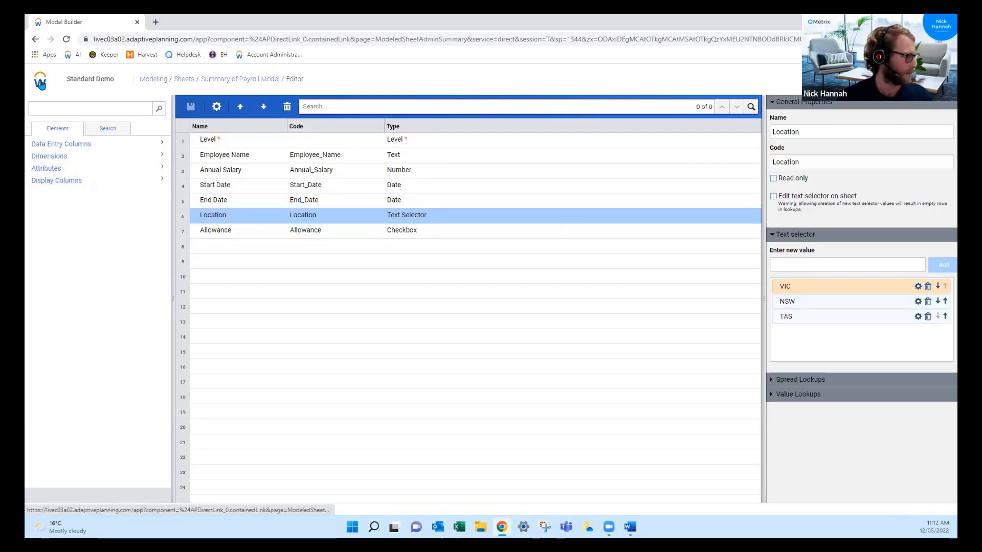
# Open the Payroll Model sheet from the sheets overview in a new browser tab and widen its columns to fit the headings
pyautogui.click(40, 84)
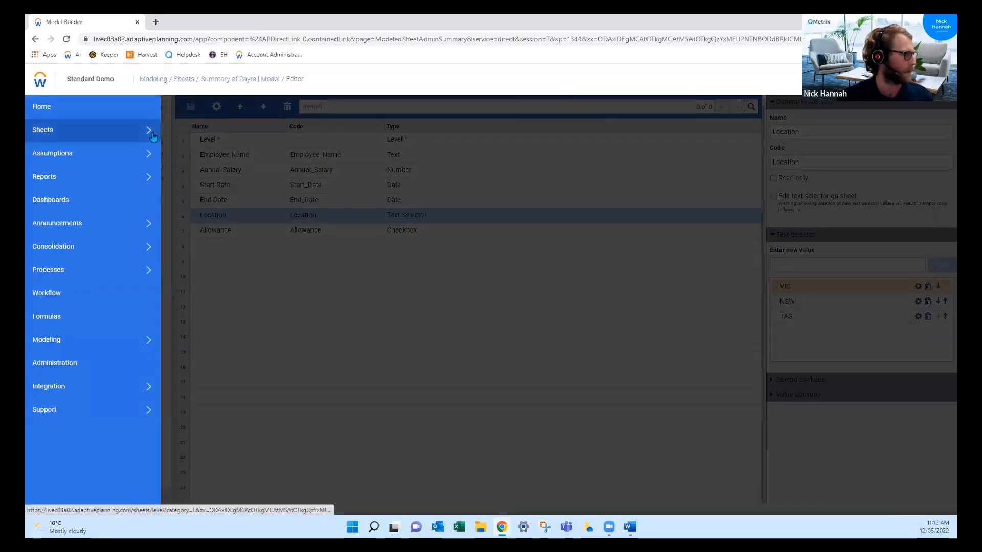
pyautogui.moveTo(152, 137)
pyautogui.scroll(-10, 201, 259)
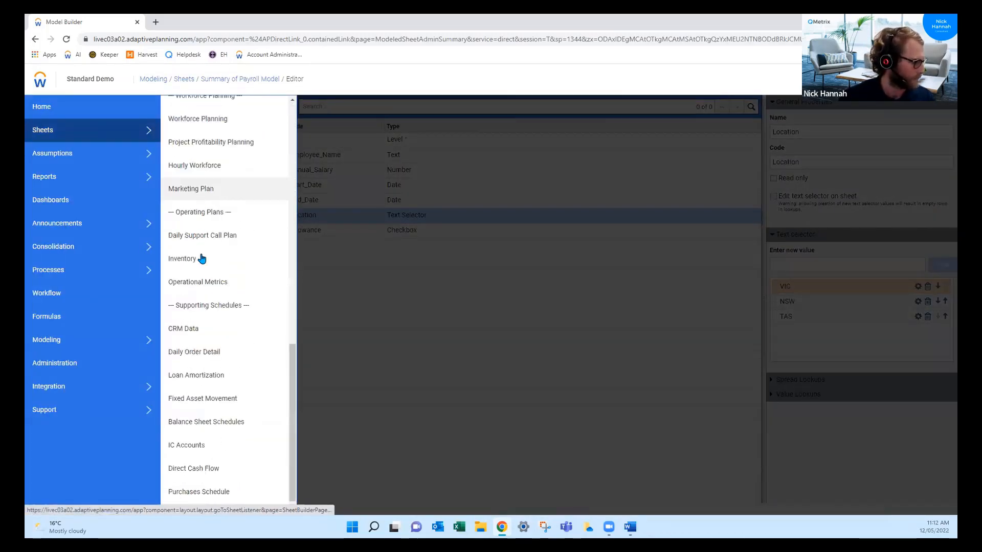
pyautogui.middleClick(94, 137)
pyautogui.click(163, 21)
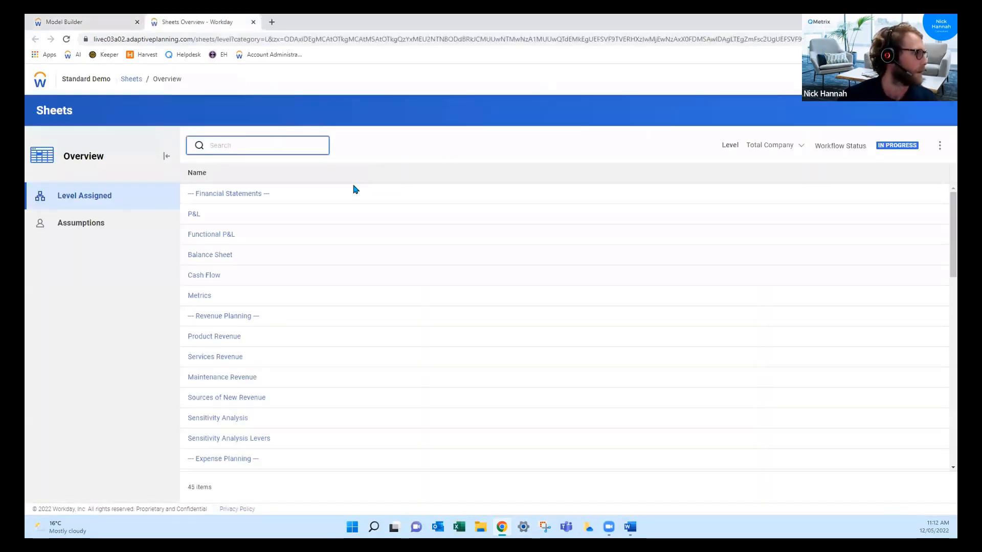
pyautogui.scroll(-10, 380, 204)
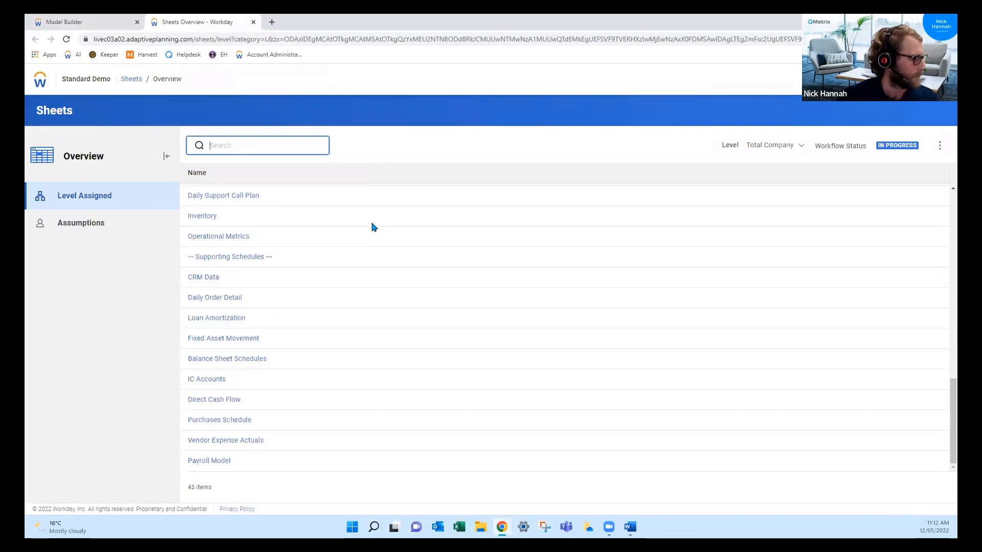
pyautogui.click(215, 463)
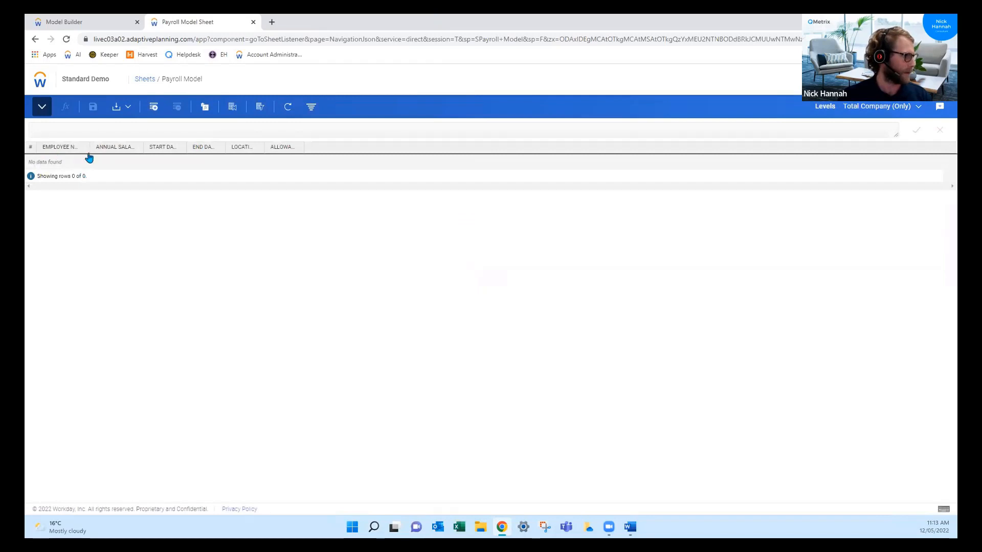
pyautogui.moveTo(89, 153); pyautogui.dragTo(342, 147)
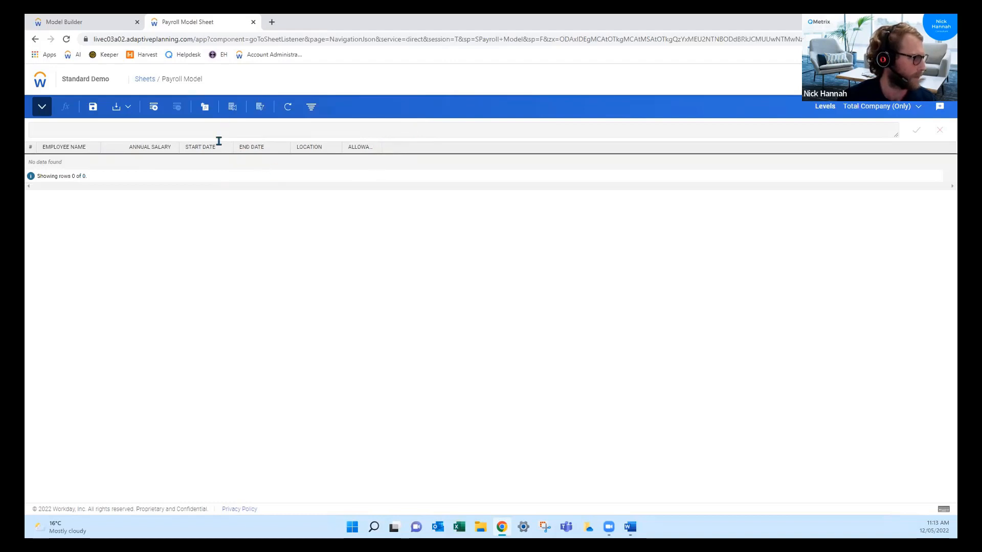
# Add a row to the sheet and enter the employee's full name with an annual salary of 120,000
pyautogui.click(153, 108)
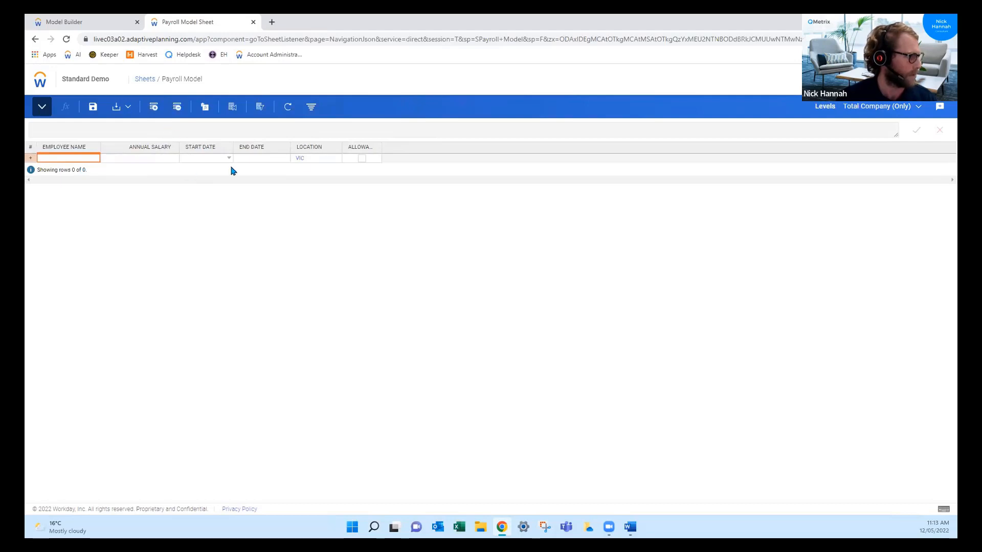
pyautogui.write('J')
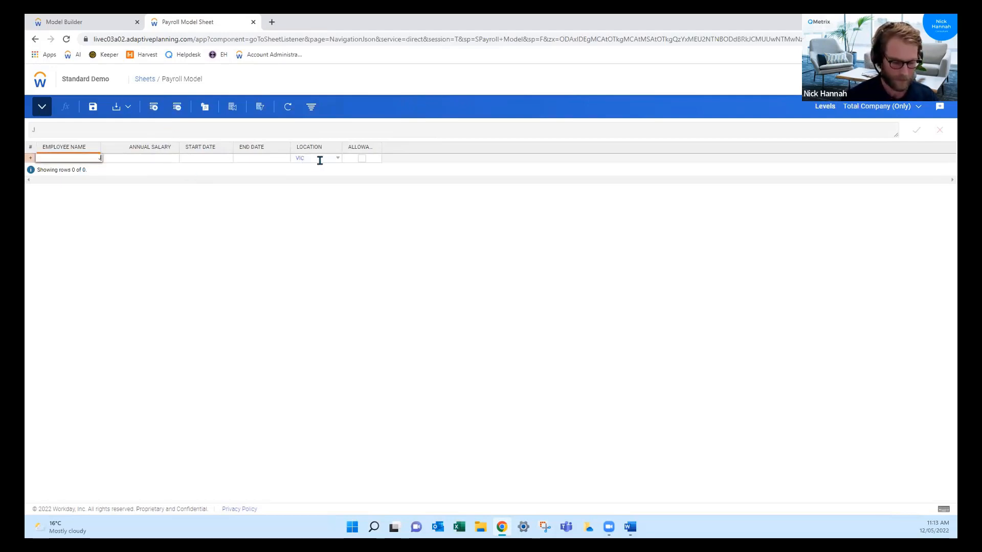
pyautogui.write('ohn Smith')
pyautogui.press('Tab')
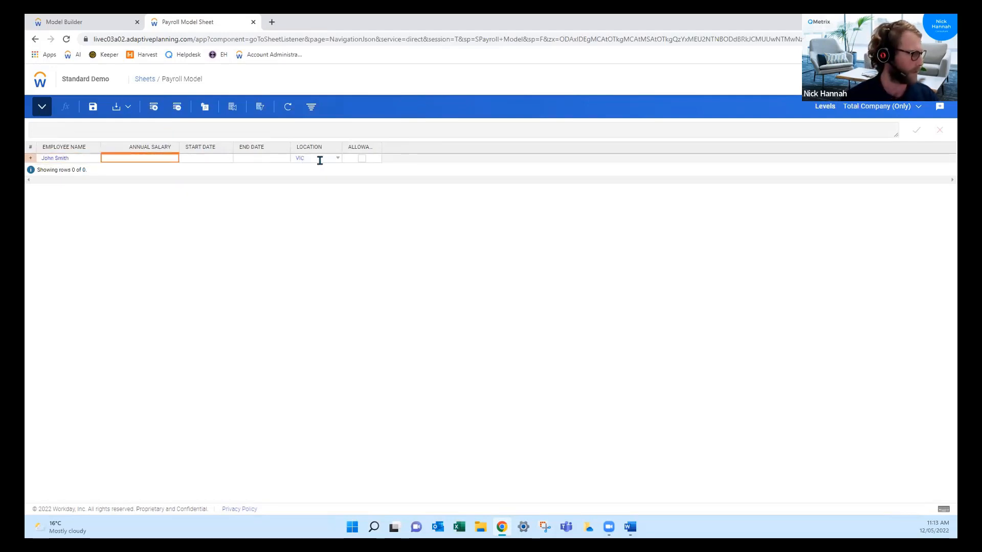
pyautogui.write('1,200,')
pyautogui.write('00')
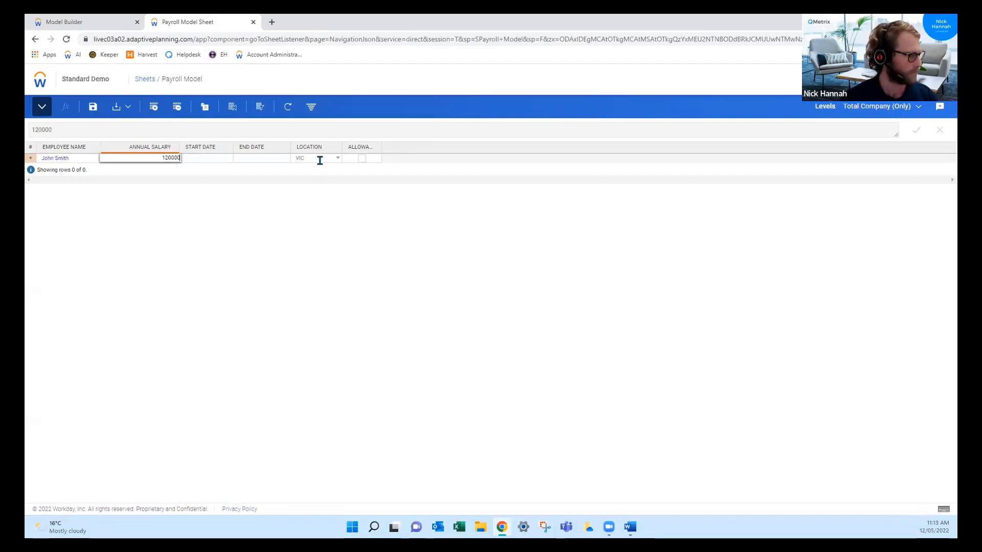
pyautogui.write('0')
pyautogui.press('Return')
pyautogui.write('120')
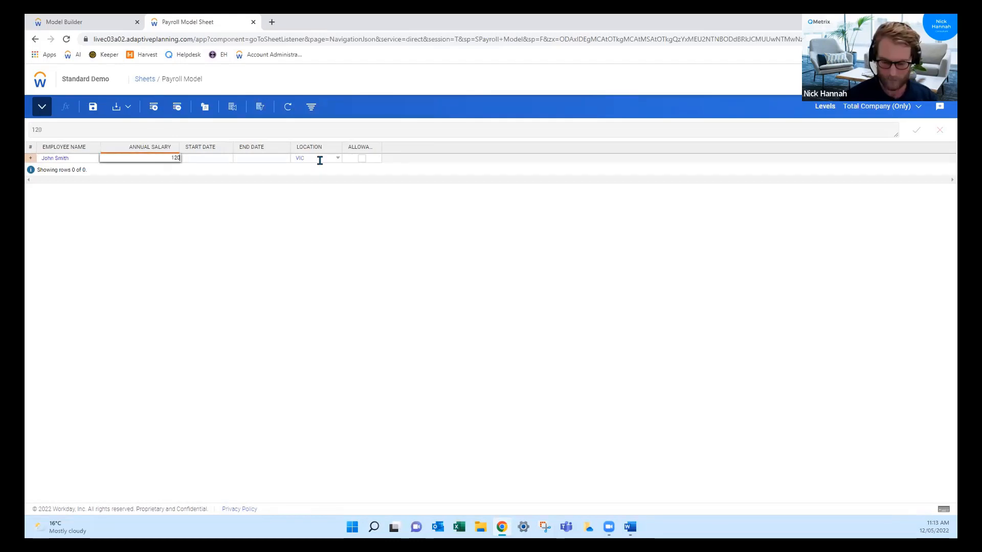
pyautogui.press('Tab')
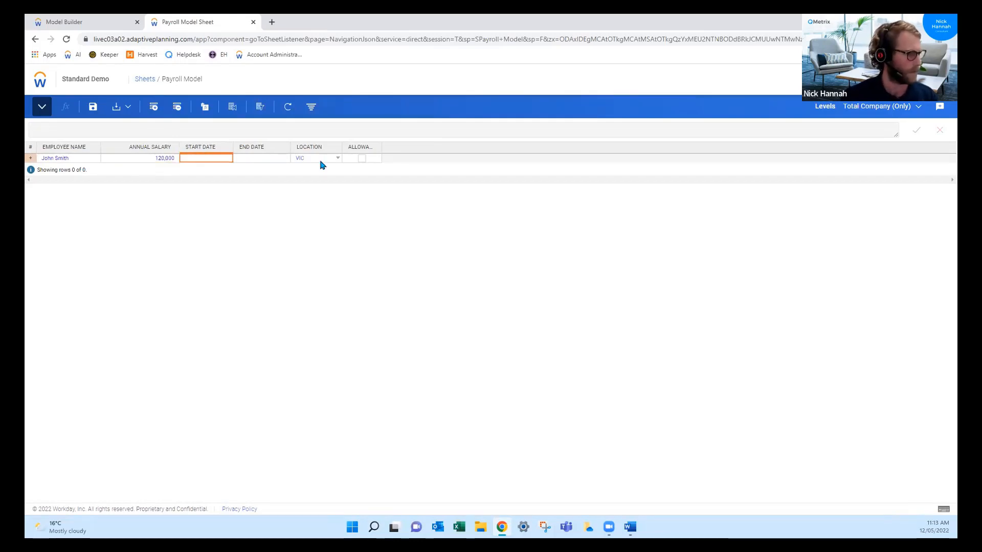
# Set the employee's start date to 01/12/2021 and save the sheet
pyautogui.write('01')
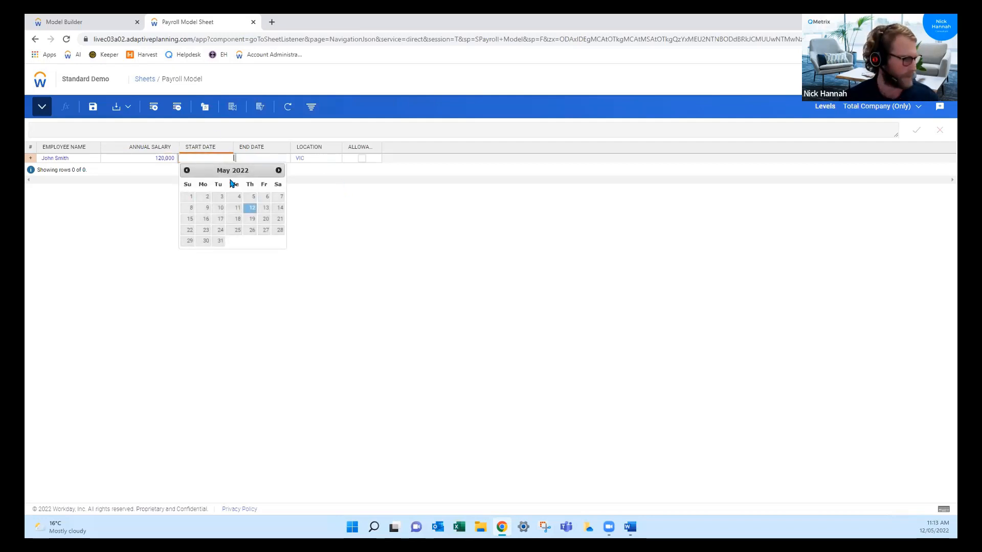
pyautogui.click(186, 171)
pyautogui.click(187, 172)
pyautogui.click(187, 172)
pyautogui.click(187, 172)
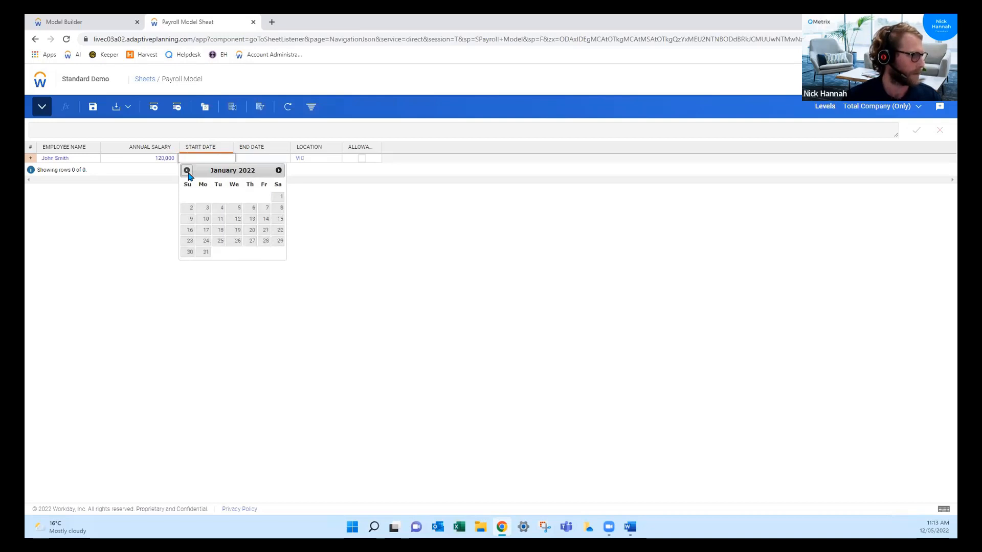
pyautogui.click(188, 172)
pyautogui.click(238, 196)
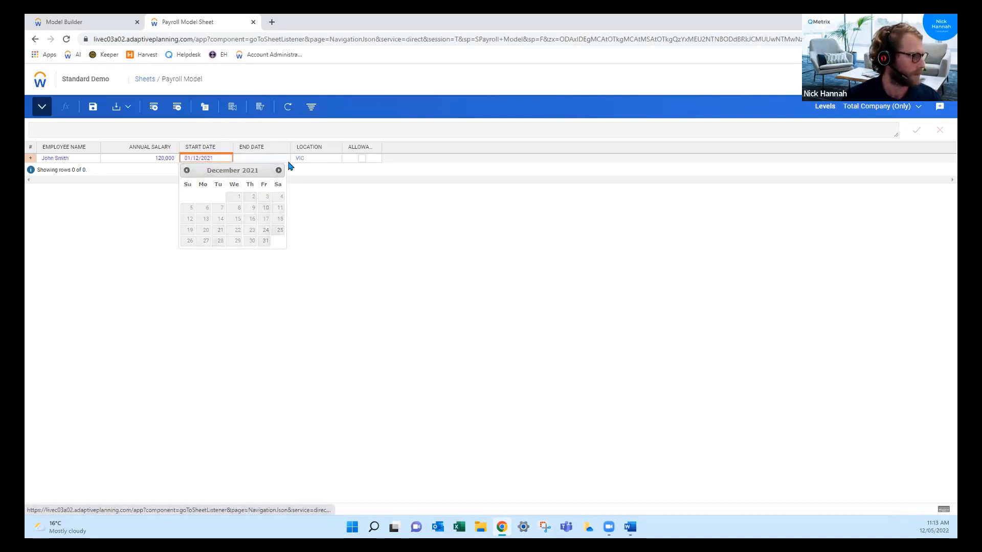
pyautogui.click(367, 163)
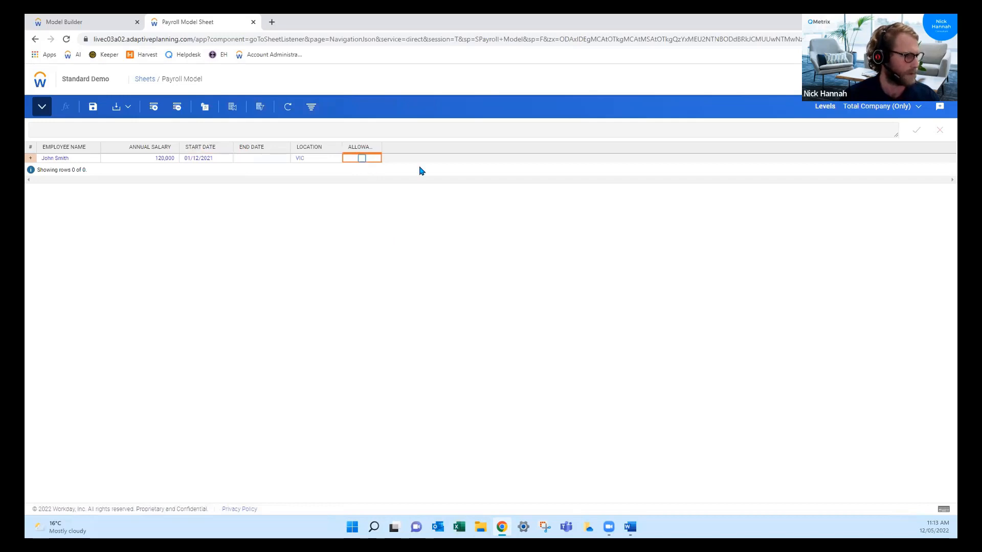
pyautogui.hotkey('ctrl', 's')
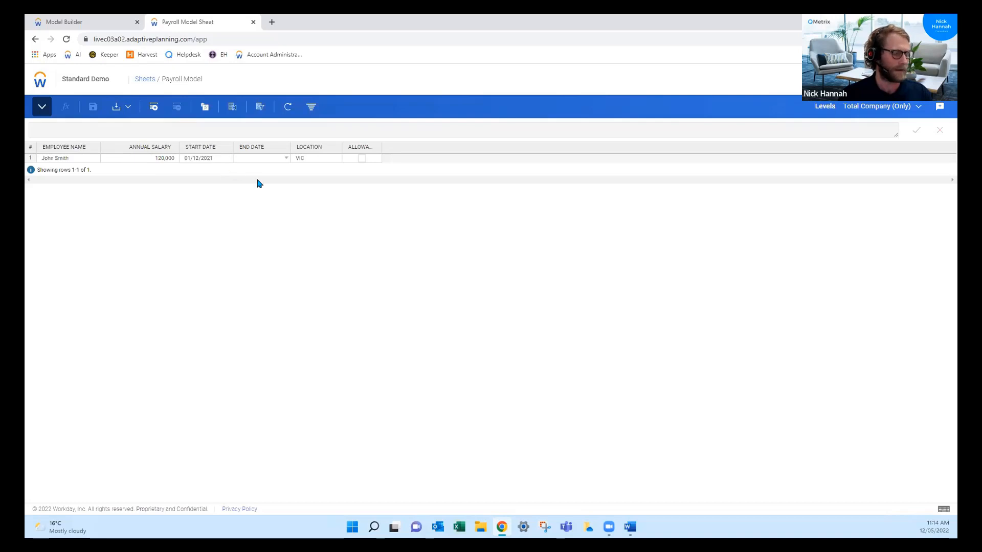
# Add an empty second row below the employee's row and delete it
pyautogui.click(151, 158)
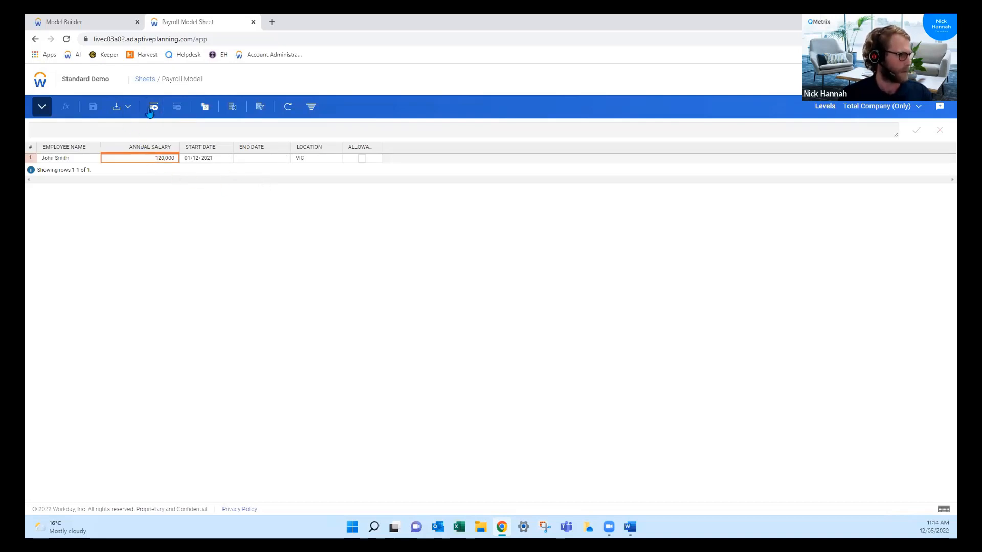
pyautogui.click(149, 109)
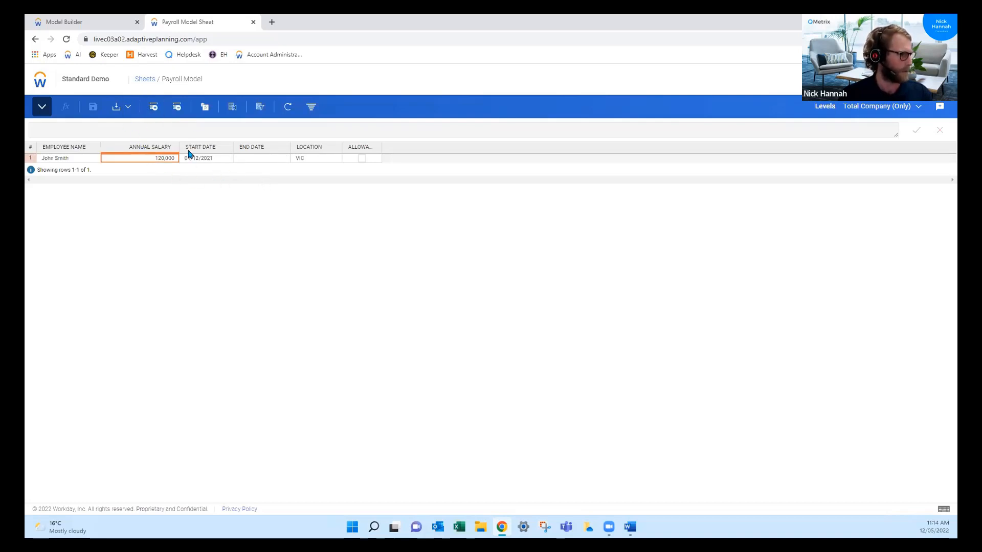
pyautogui.click(154, 166)
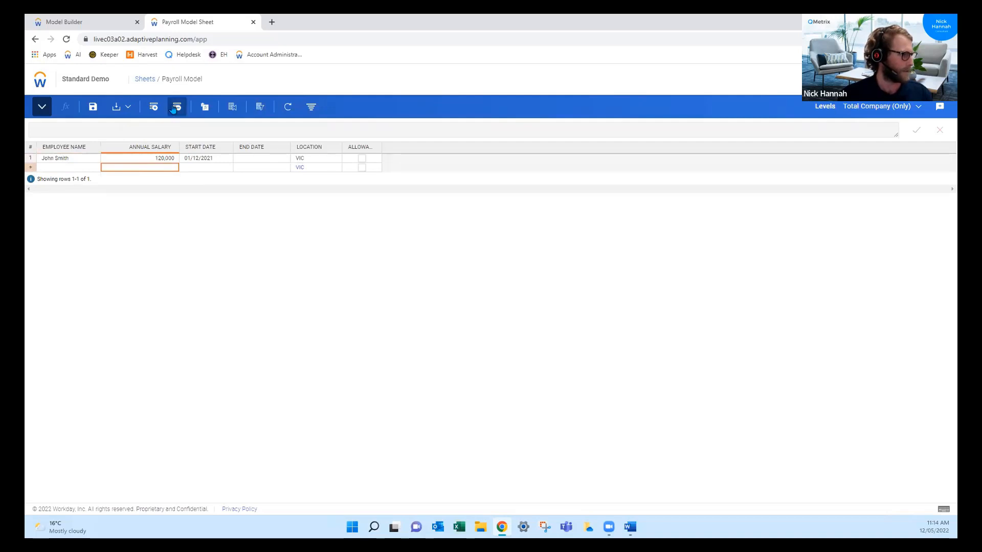
pyautogui.click(175, 108)
pyautogui.click(401, 318)
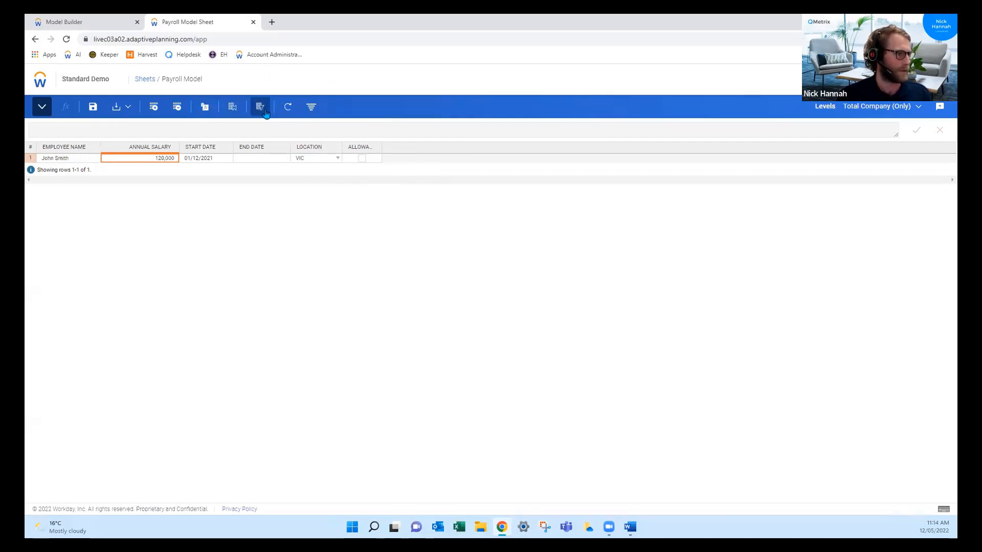
# Dismiss the open display options prompt and save the Payroll Model sheet
pyautogui.click(213, 150)
pyautogui.click(461, 321)
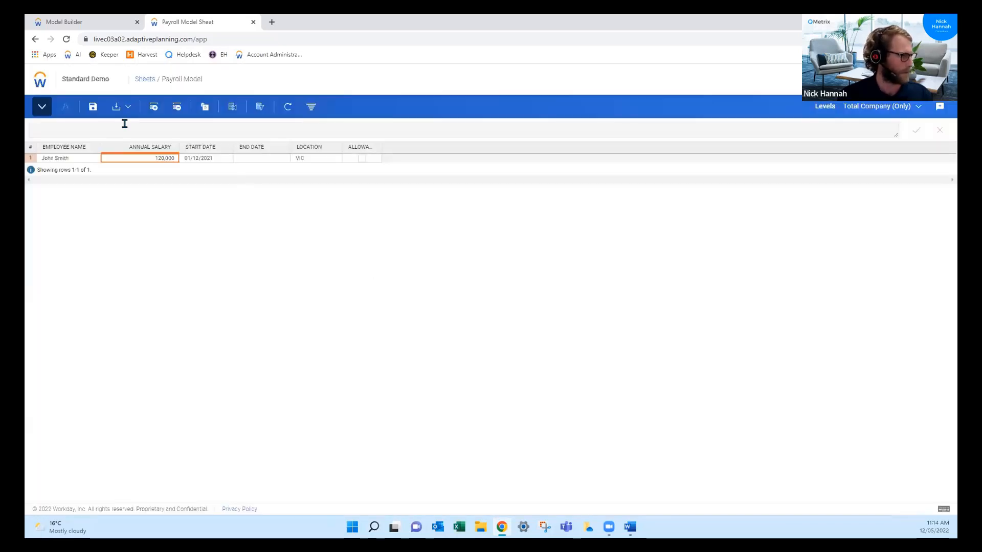
pyautogui.click(91, 106)
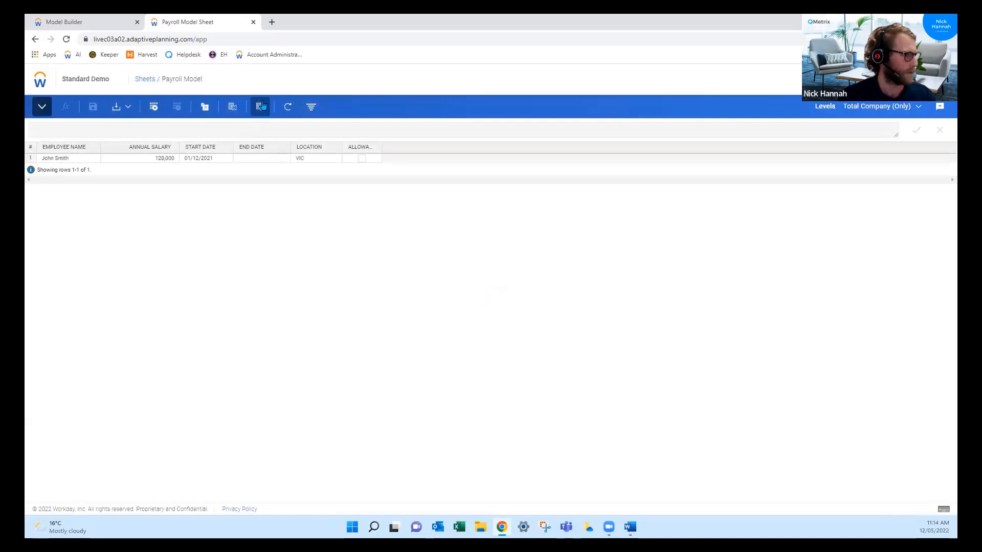
# Examine the sheet's display options for filtering rows and hiding columns, and its quick filter
pyautogui.click(261, 105)
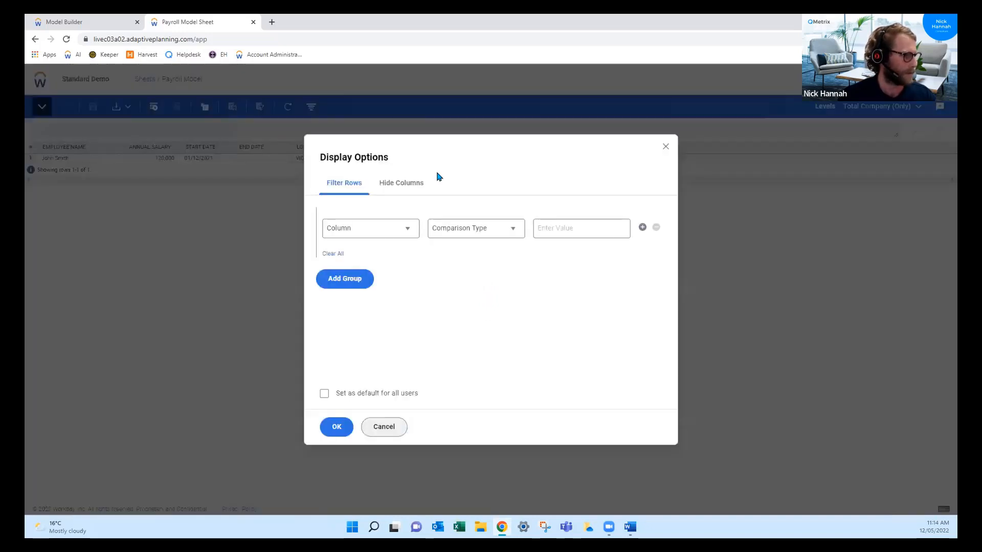
pyautogui.click(387, 184)
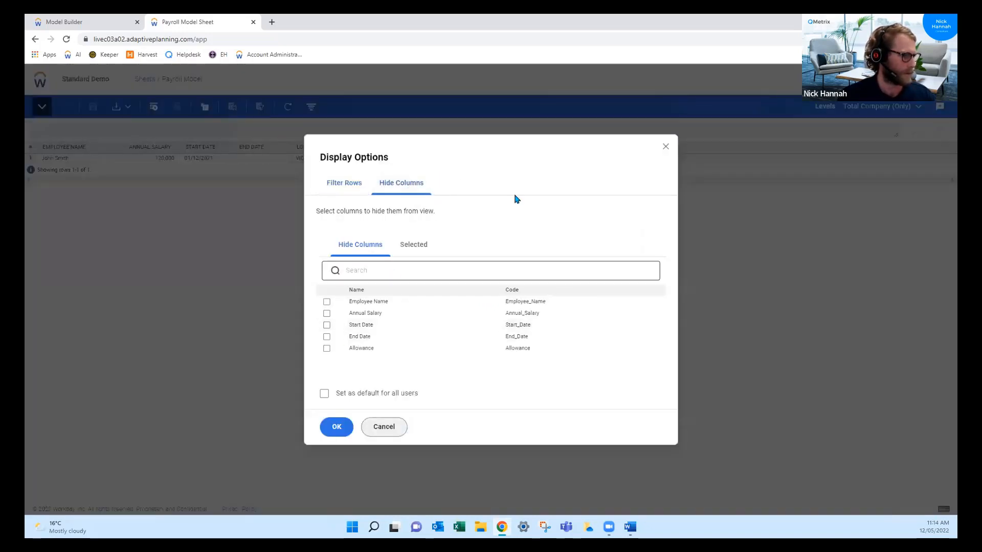
pyautogui.click(665, 148)
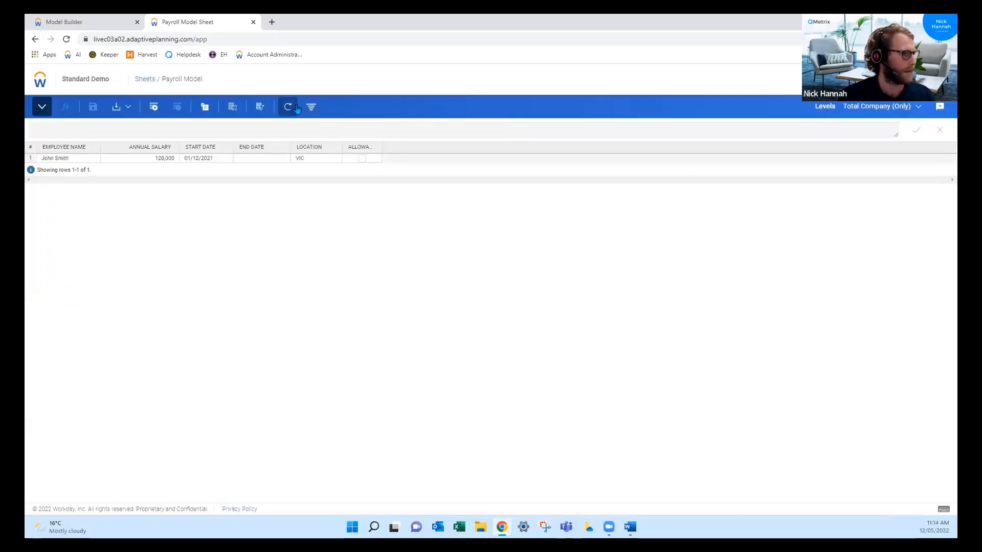
pyautogui.click(311, 107)
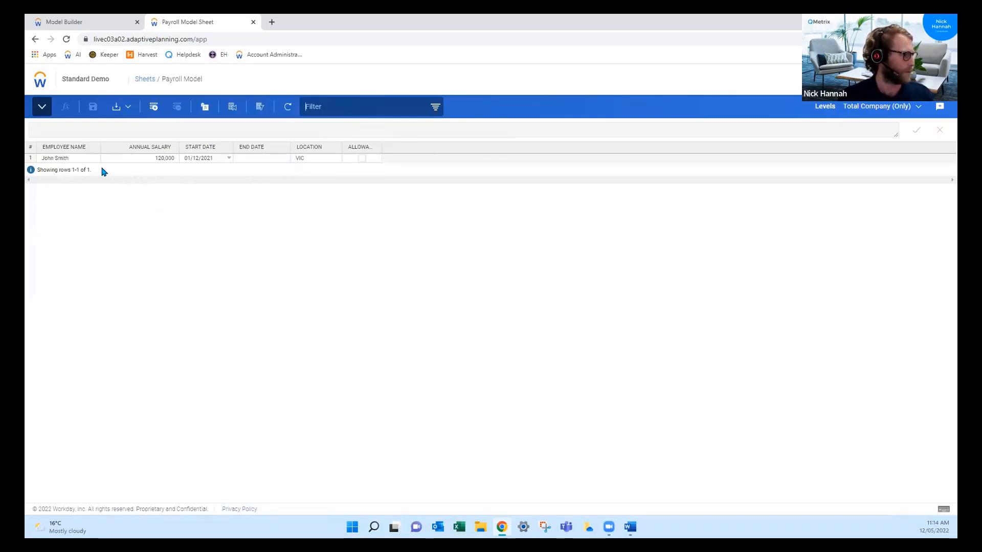
pyautogui.click(170, 238)
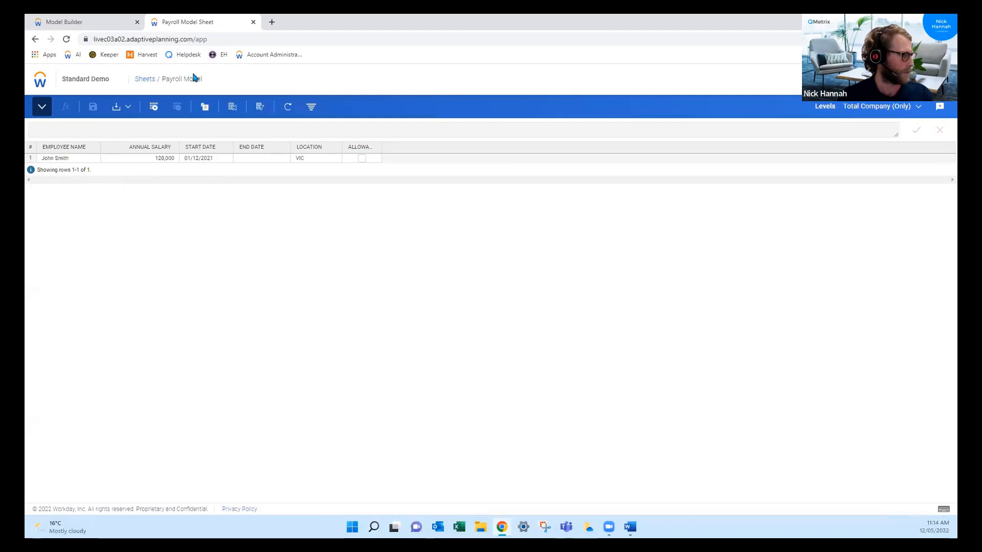
# Return to the model builder's browser tab and open the modeled accounts of the Payroll Model sheet from the sheets list
pyautogui.click(104, 22)
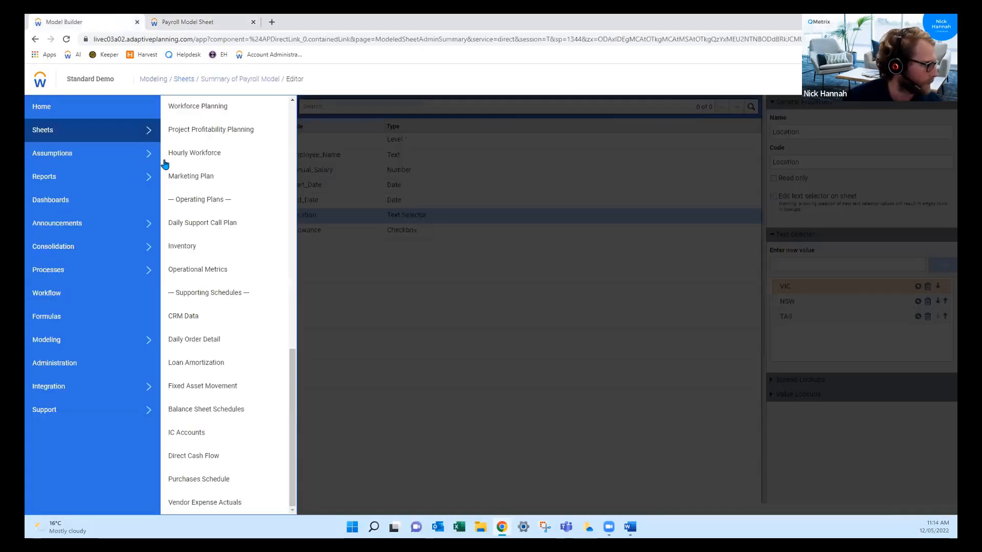
pyautogui.click(325, 445)
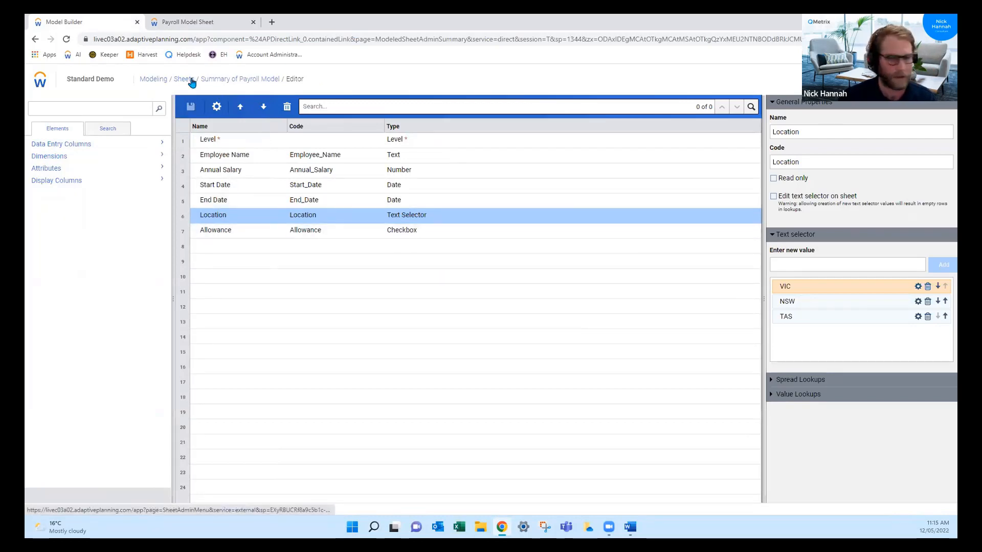
pyautogui.click(191, 80)
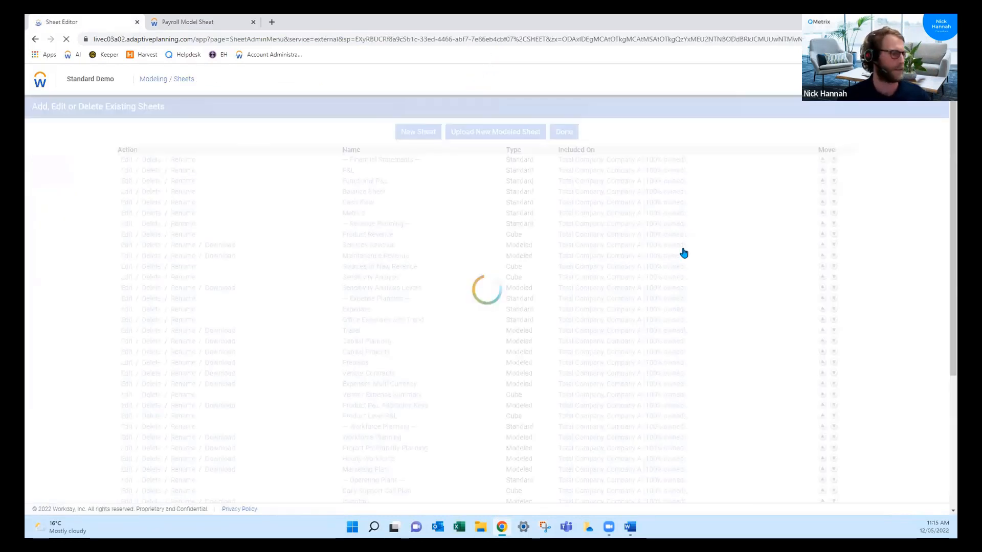
pyautogui.scroll(-4, 377, 455)
pyautogui.click(126, 454)
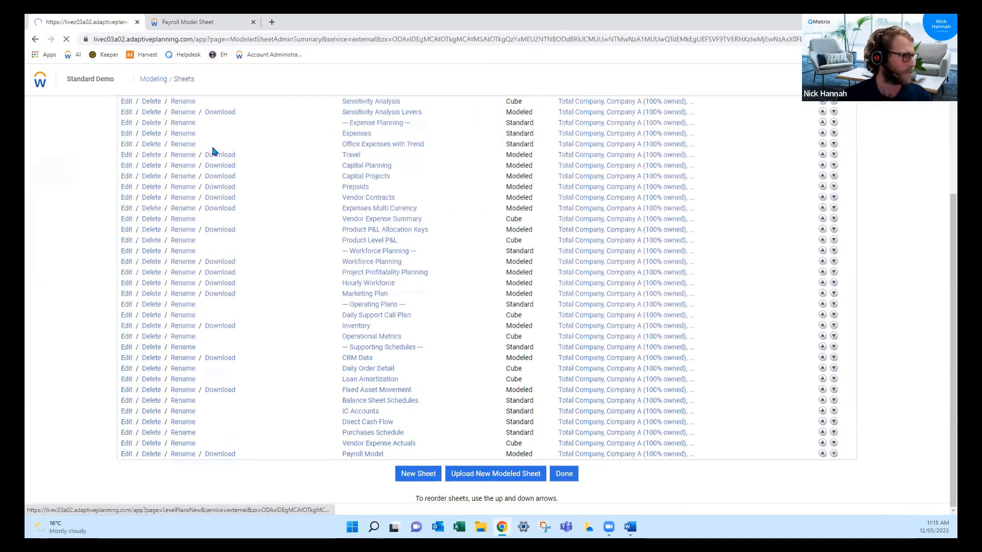
pyautogui.moveTo(93, 142)
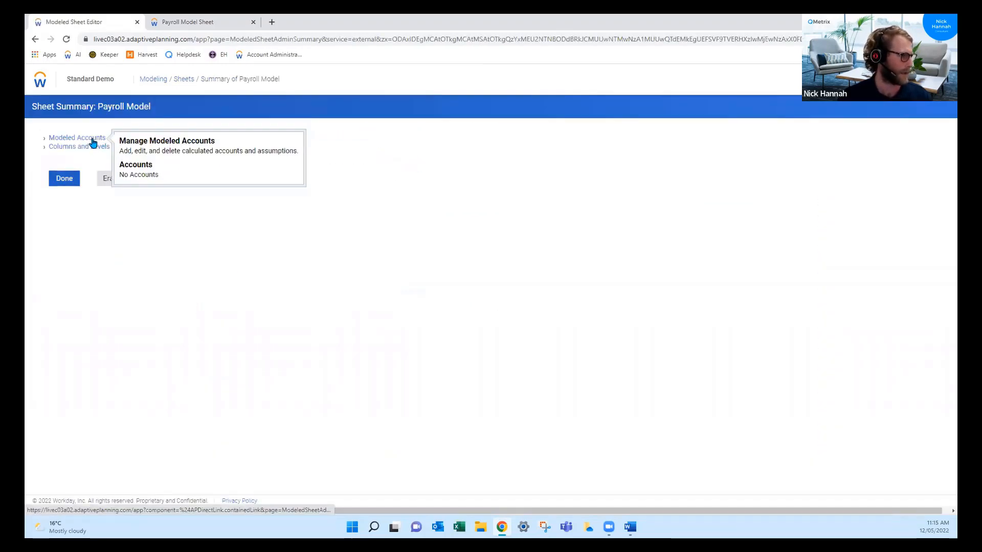
pyautogui.click(93, 143)
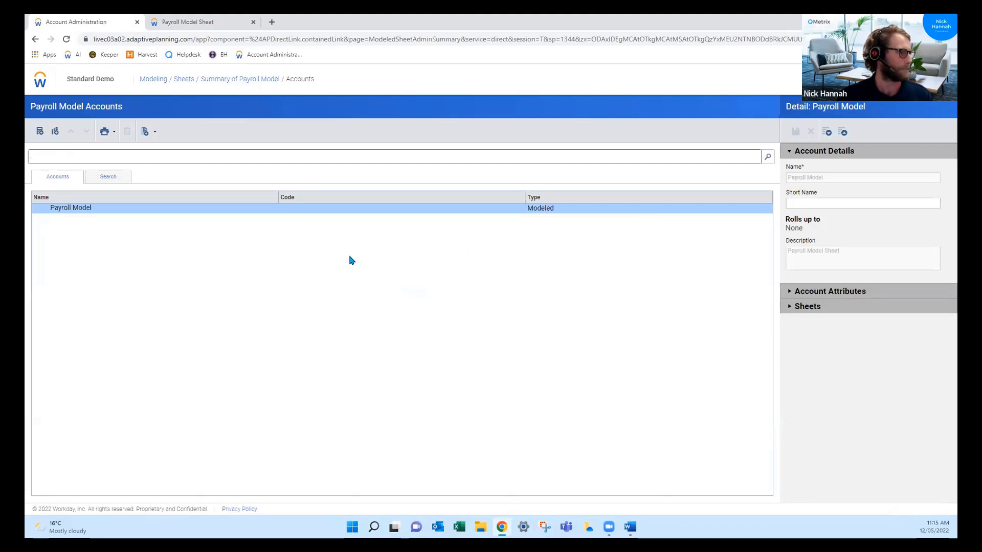
# Reopen the Payroll Model's modeled accounts by way of Model Management and the level assigned sheets
pyautogui.click(40, 82)
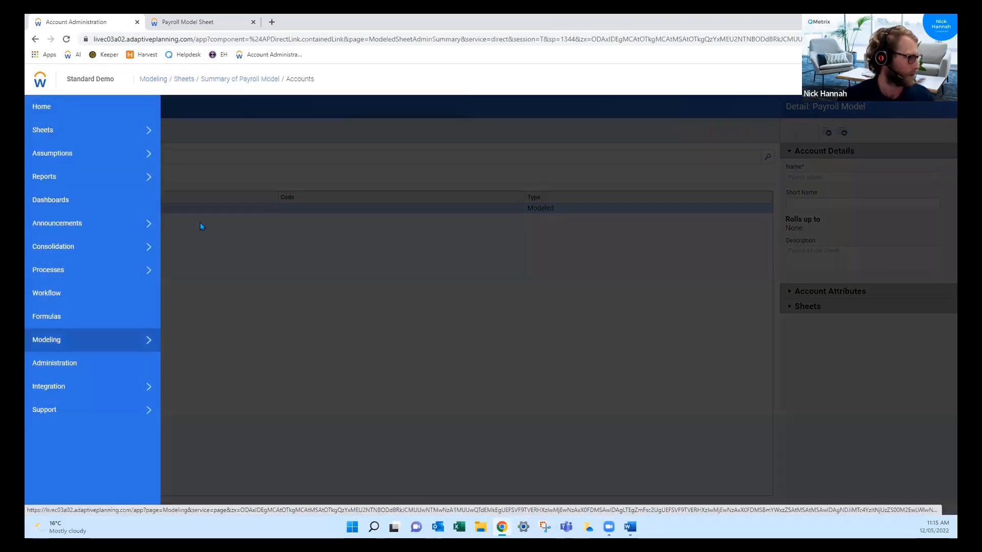
pyautogui.click(207, 156)
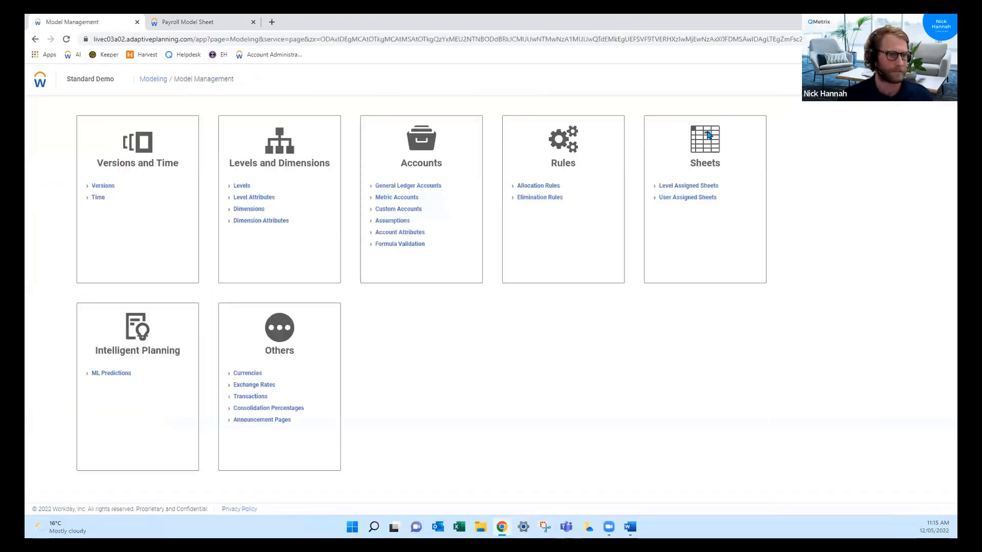
pyautogui.click(686, 186)
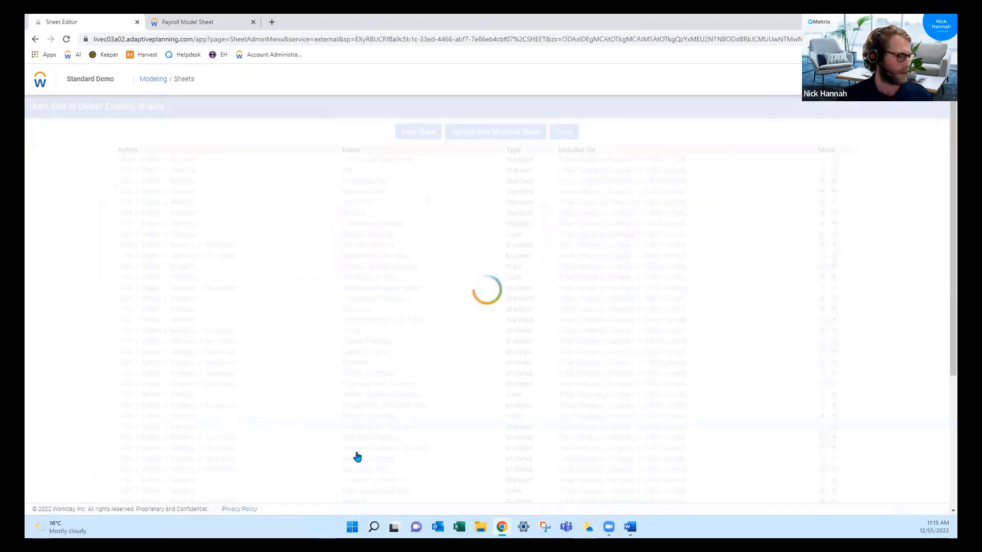
pyautogui.scroll(-4, 357, 456)
pyautogui.click(358, 454)
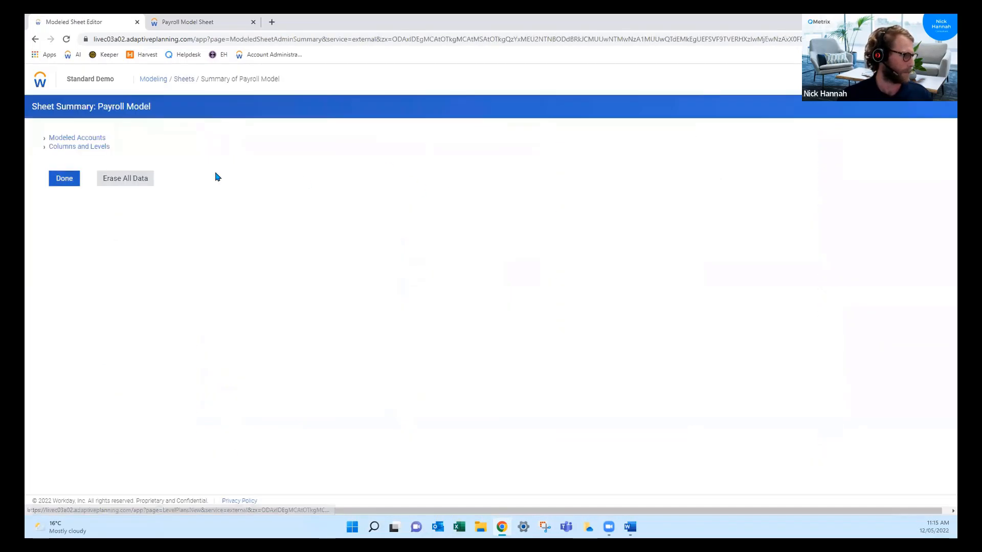
pyautogui.click(74, 137)
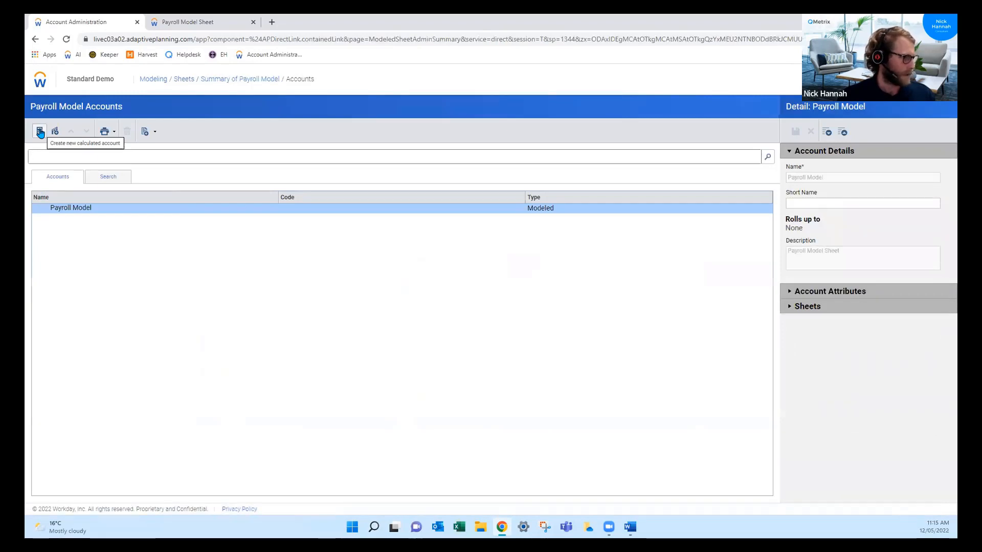
# Create a calculated account with the code PartialHeadcount and the name Partial Headcount
pyautogui.click(40, 132)
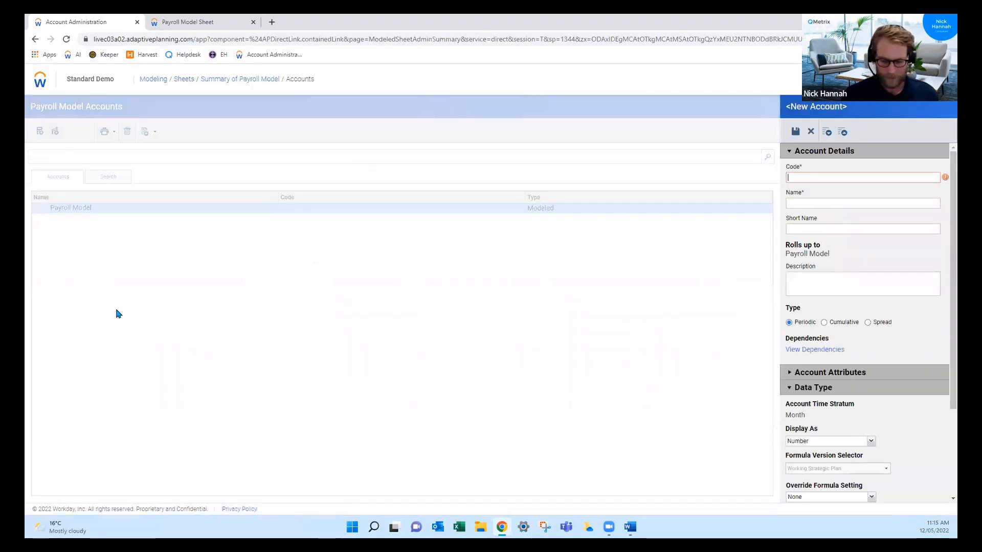
pyautogui.write('Pa')
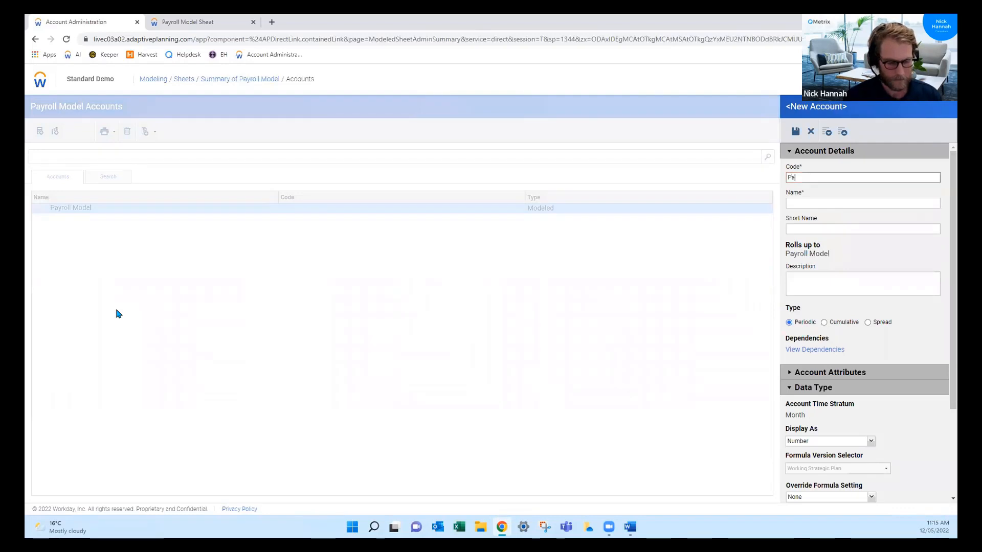
pyautogui.write('rtialHeadcount')
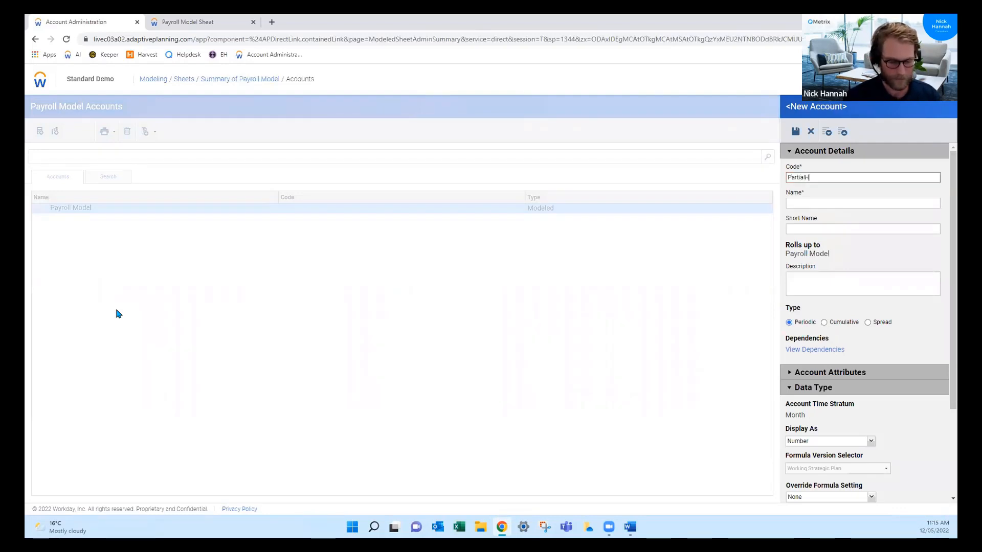
pyautogui.press('Tab')
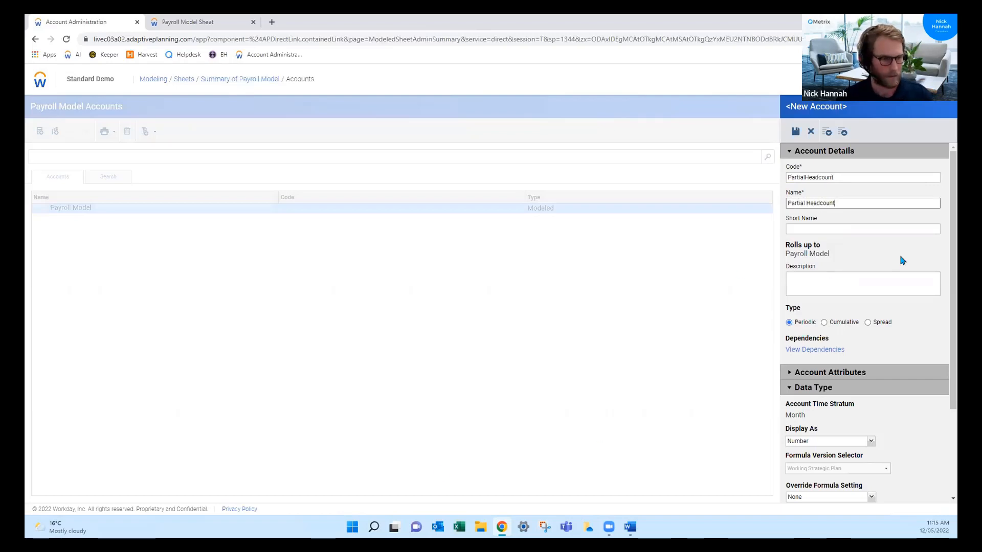
# Open the Formula Assistant for the account, show the help for the TimeFraction date function and insert the function into the formula
pyautogui.scroll(-3, 902, 260)
pyautogui.click(817, 419)
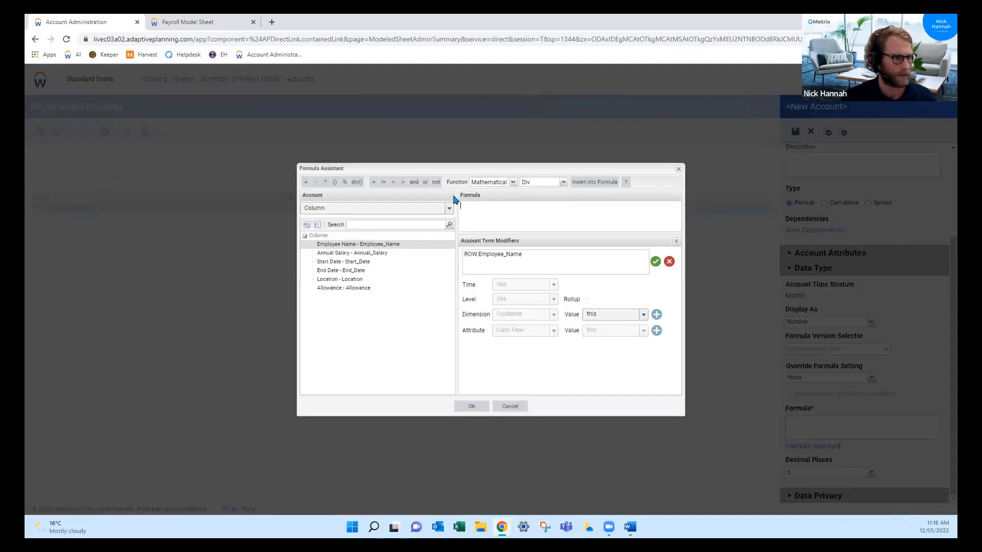
pyautogui.click(513, 182)
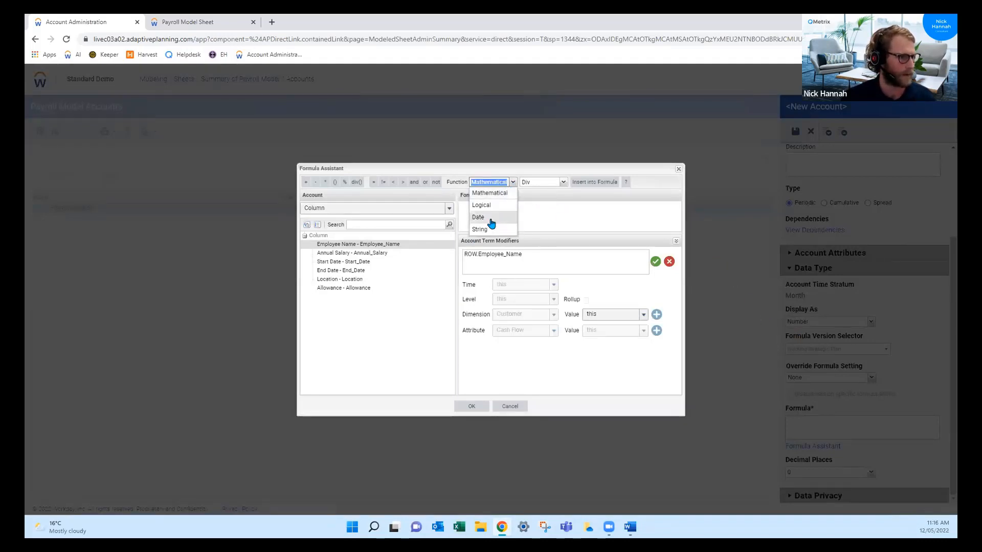
pyautogui.click(490, 218)
pyautogui.click(559, 183)
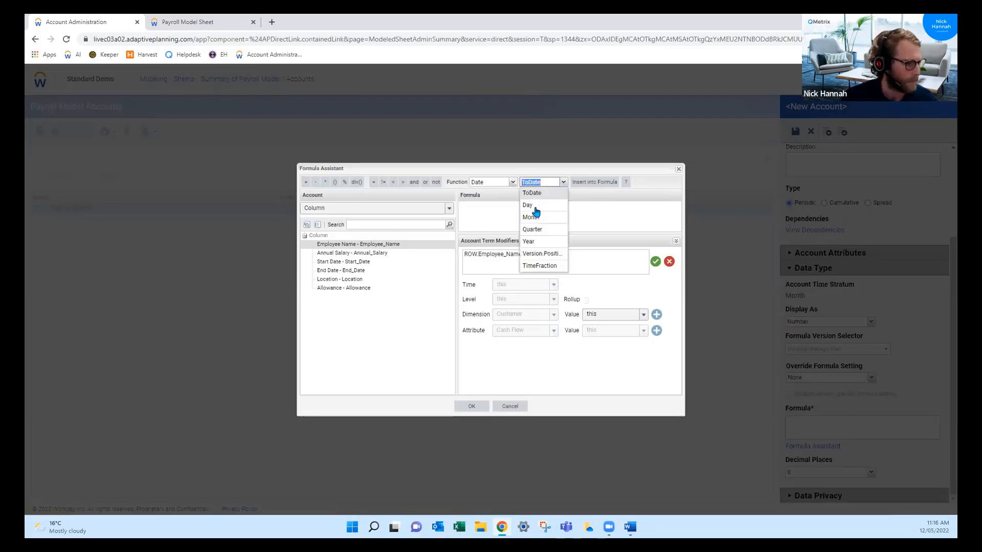
pyautogui.click(544, 264)
pyautogui.click(543, 224)
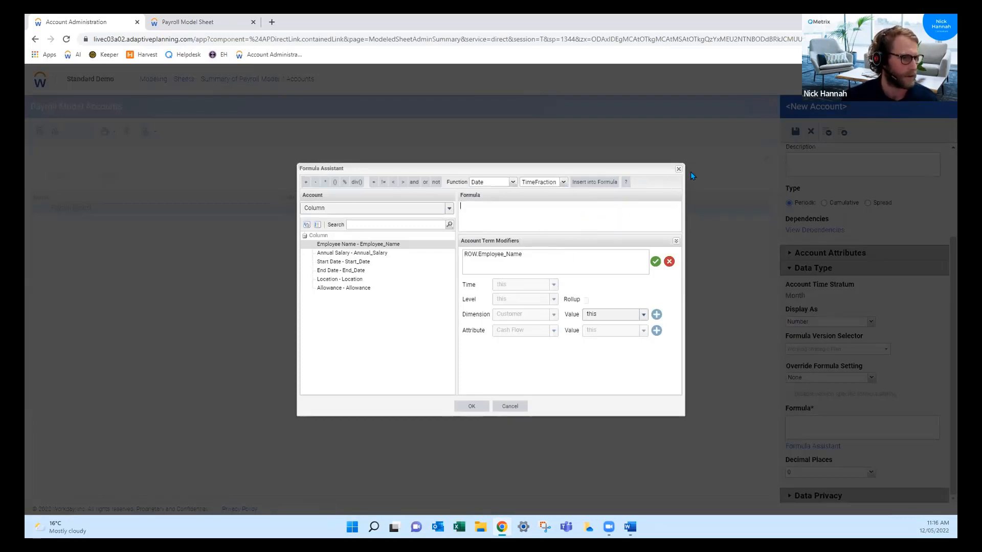
pyautogui.click(626, 183)
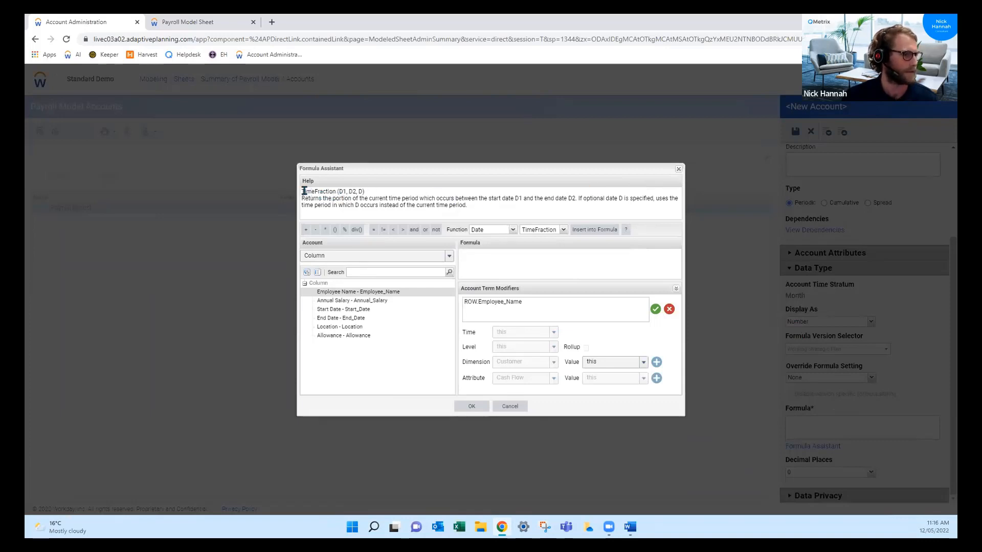
pyautogui.click(601, 234)
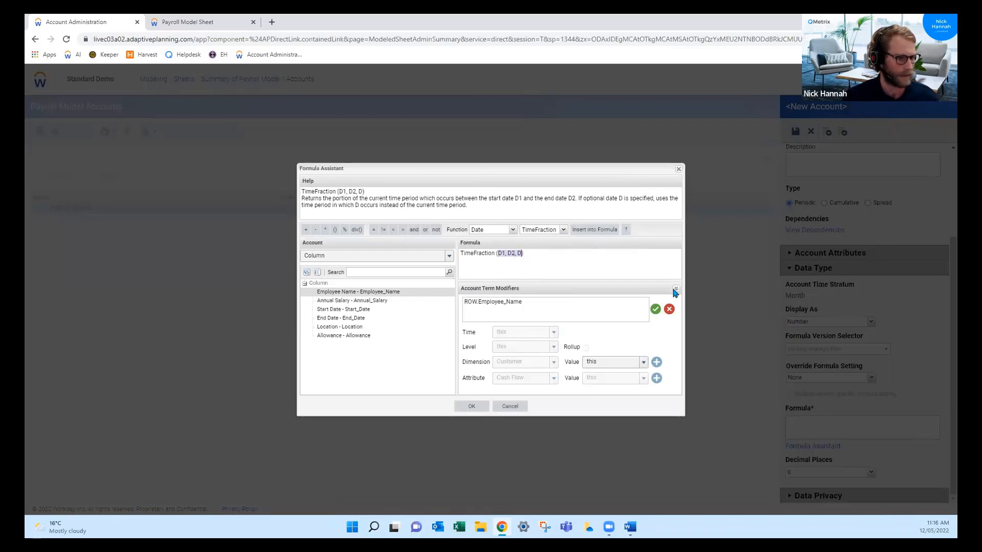
# Complete the formula as TimeFraction (ROW.Start_Date, ROW.End_Date) and save the Partial Headcount account
pyautogui.write('Sta')
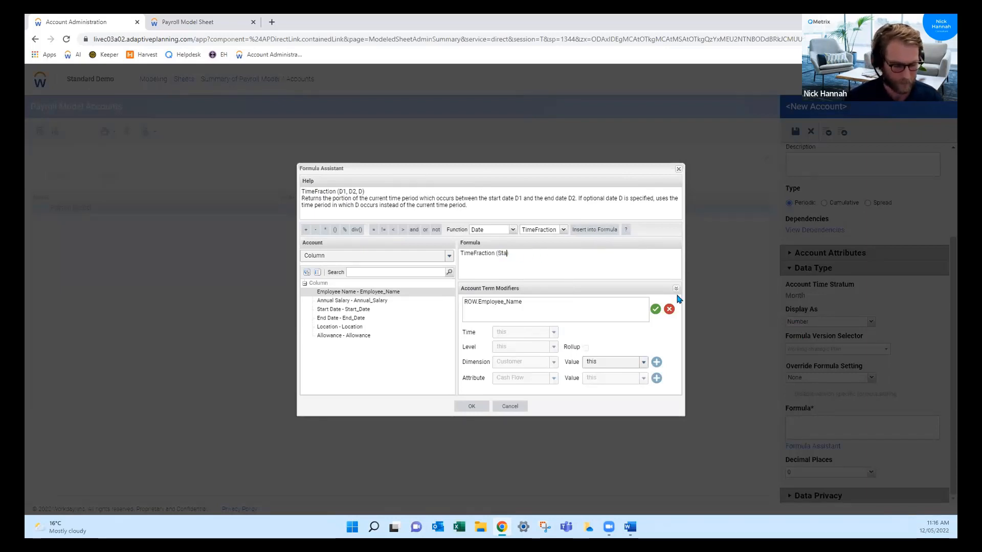
pyautogui.press('BackSpace')
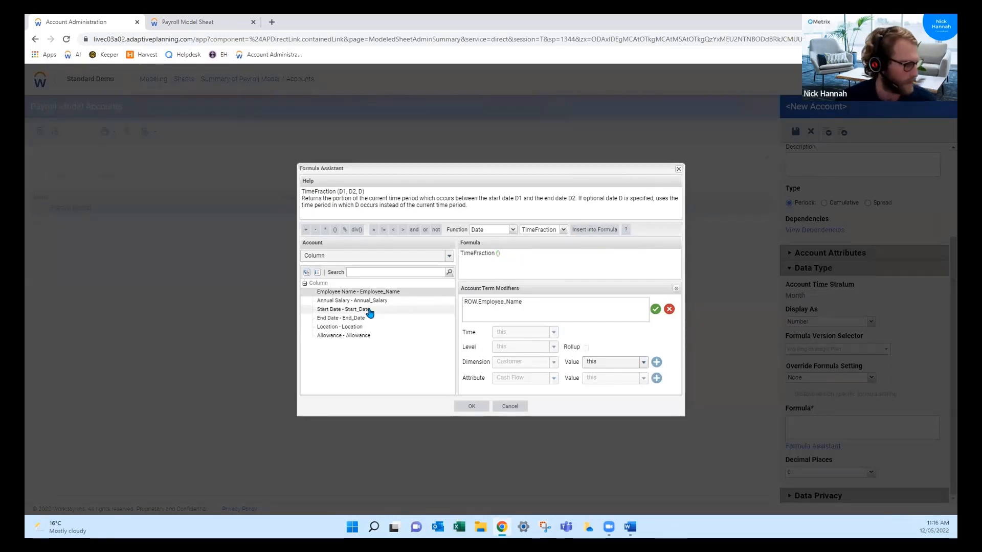
pyautogui.doubleClick(346, 310)
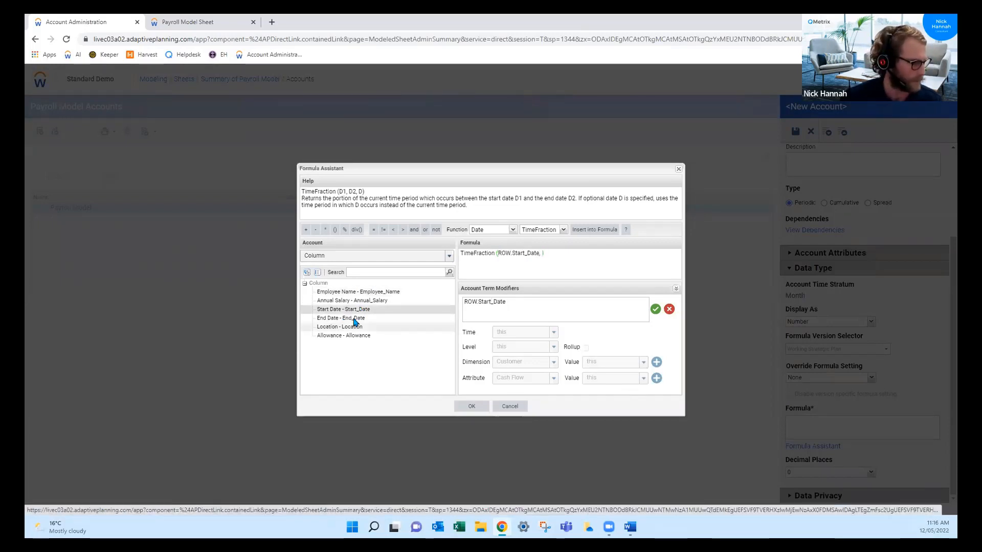
pyautogui.doubleClick(354, 318)
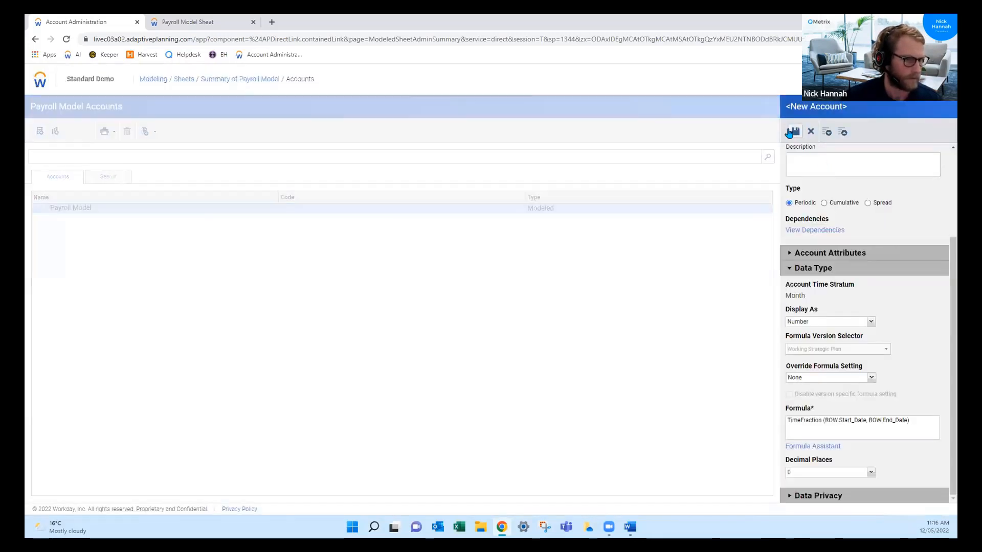
pyautogui.click(795, 132)
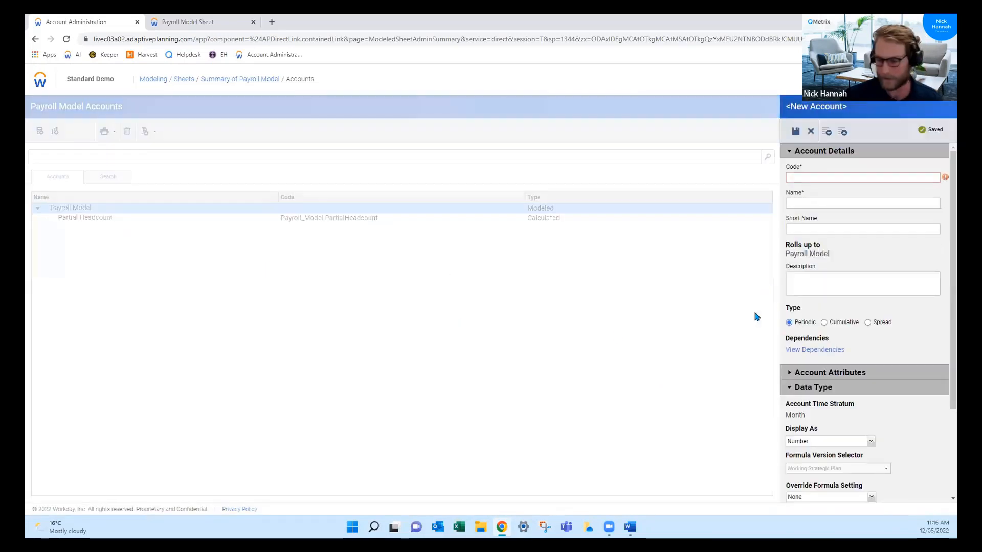
# Enter Headcount as both the code and the name of the next calculated account
pyautogui.write('Headcoun')
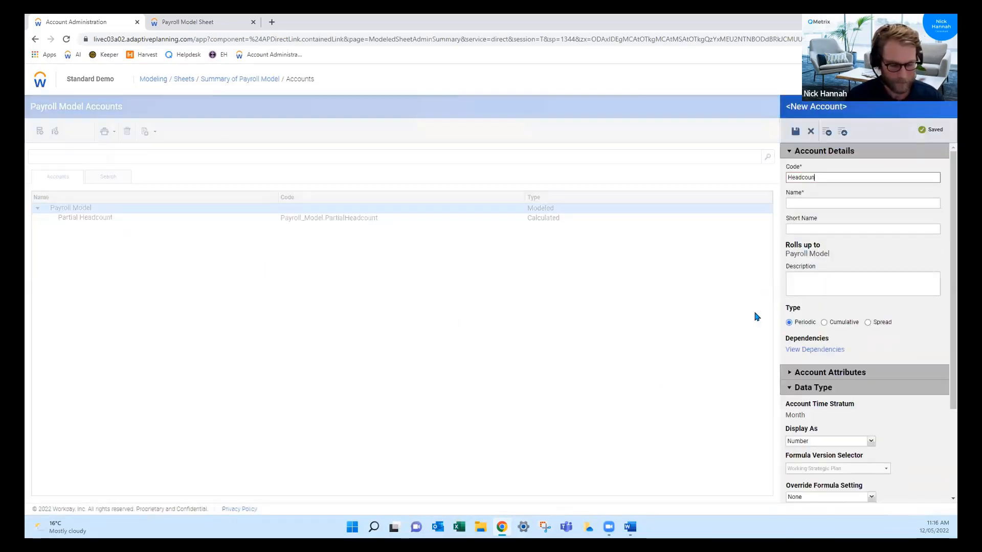
pyautogui.write('t')
pyautogui.press('Tab')
pyautogui.write('Headco')
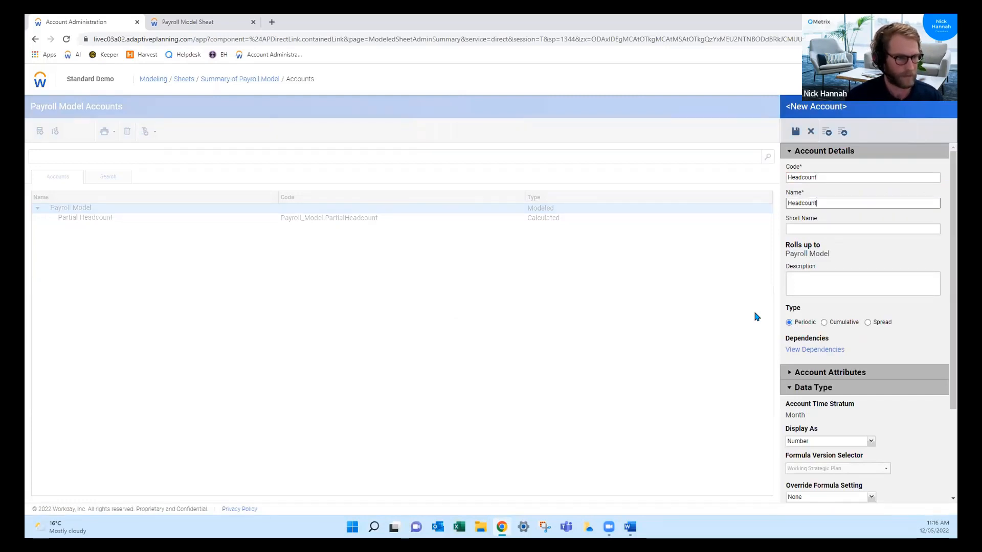
# Open the Formula Assistant for the Headcount account, insert the logical function Iff into the formula and show its help
pyautogui.scroll(-3, 902, 215)
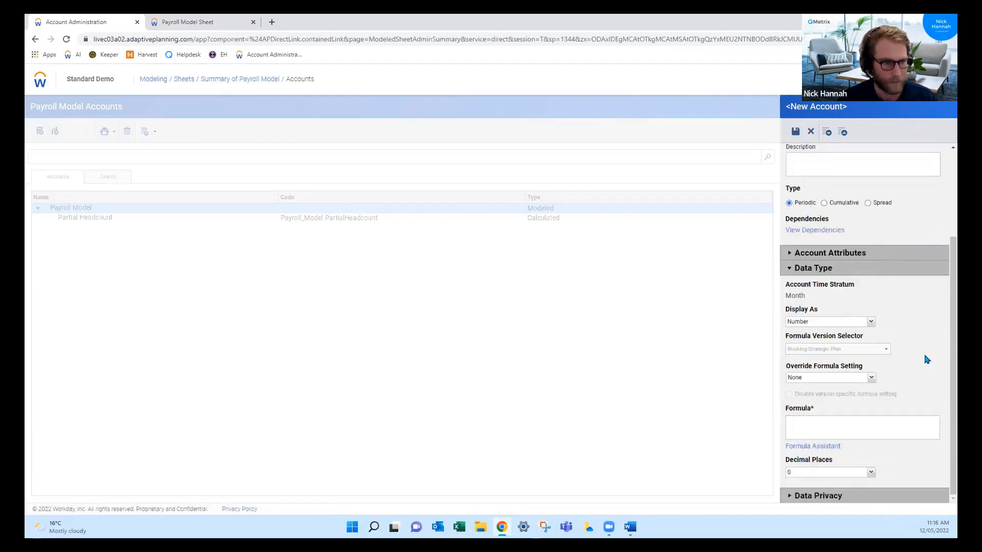
pyautogui.click(943, 431)
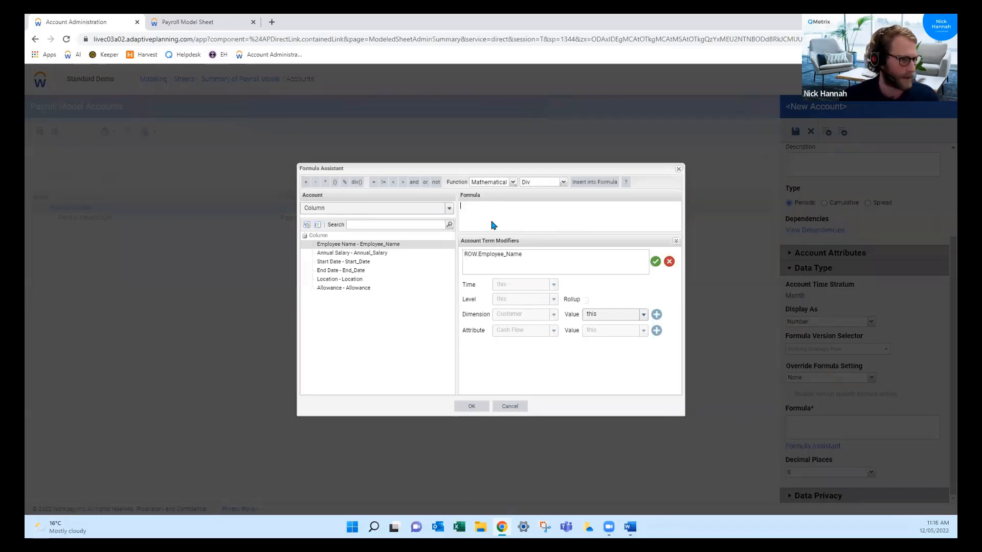
pyautogui.click(509, 229)
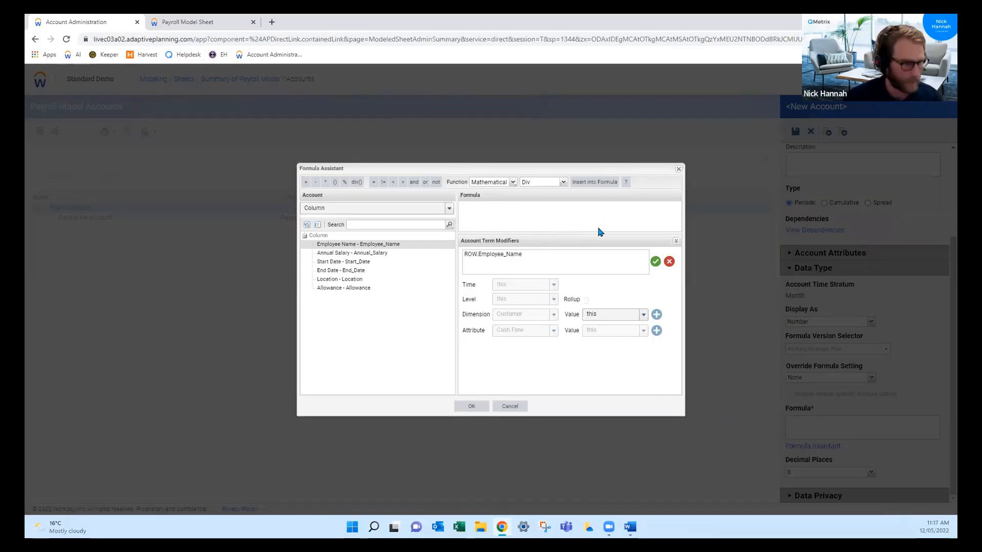
pyautogui.click(513, 183)
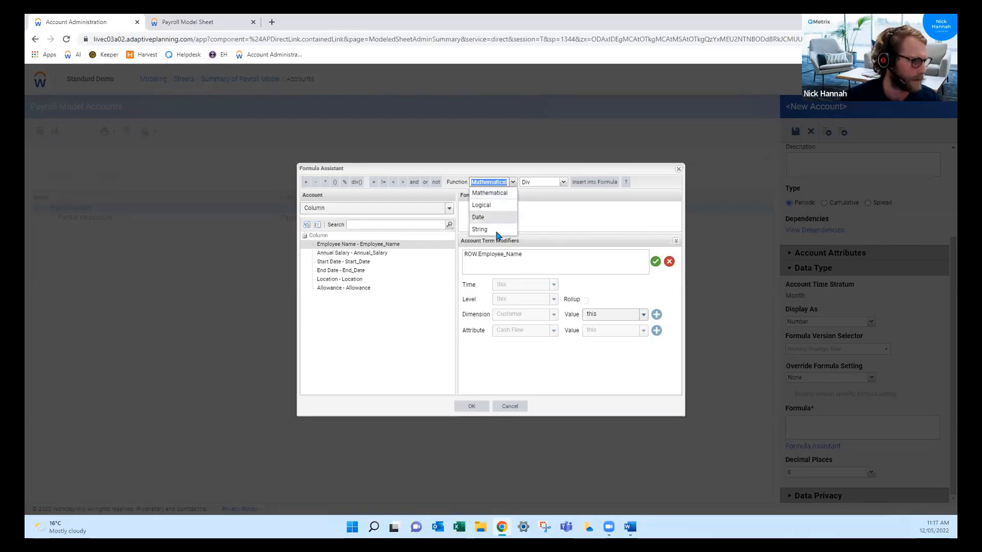
pyautogui.click(501, 205)
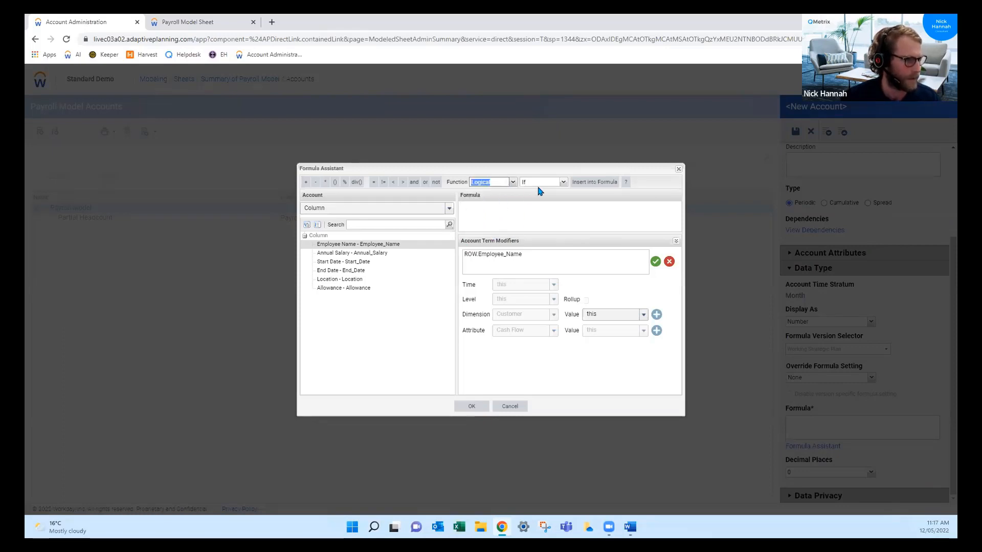
pyautogui.click(564, 182)
pyautogui.click(554, 211)
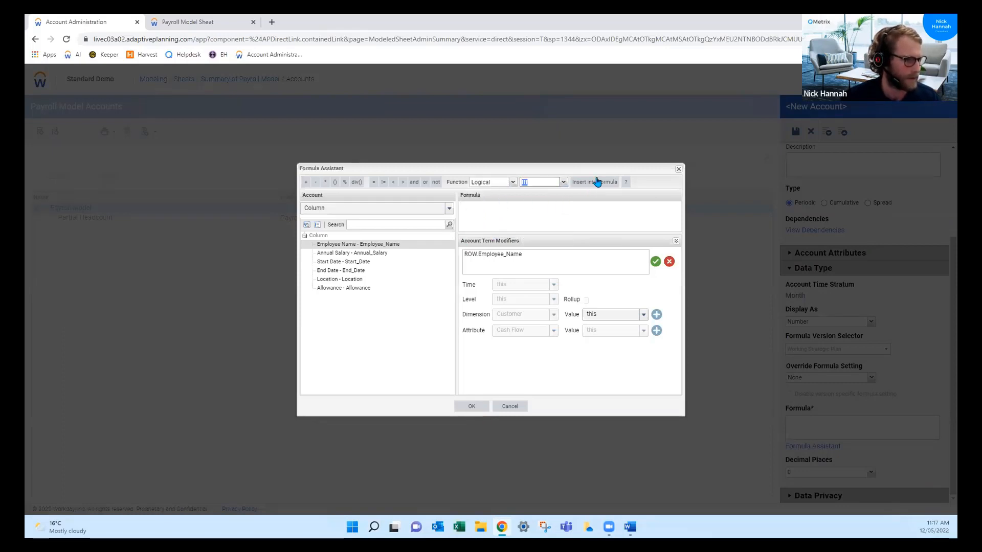
pyautogui.click(599, 182)
pyautogui.click(626, 182)
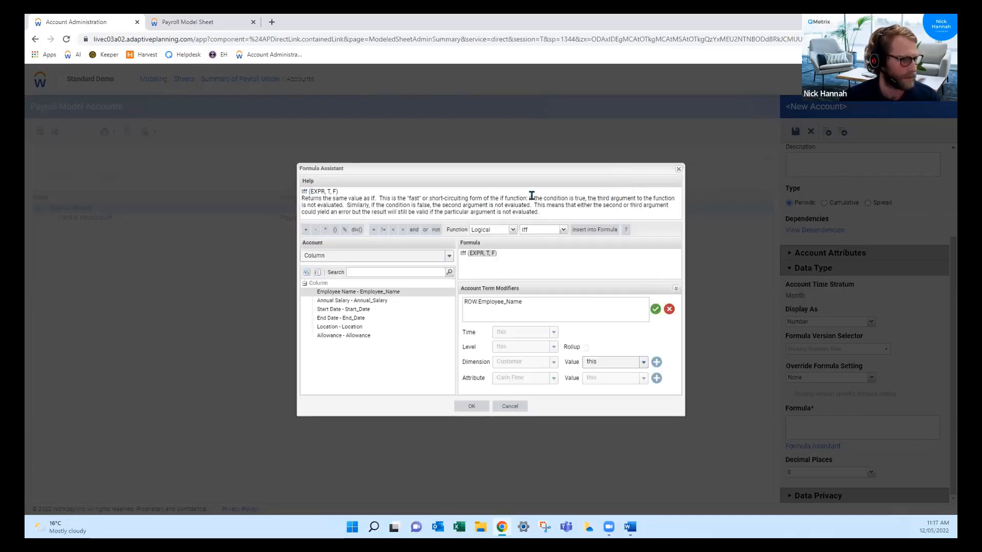
pyautogui.moveTo(390, 199); pyautogui.dragTo(428, 202)
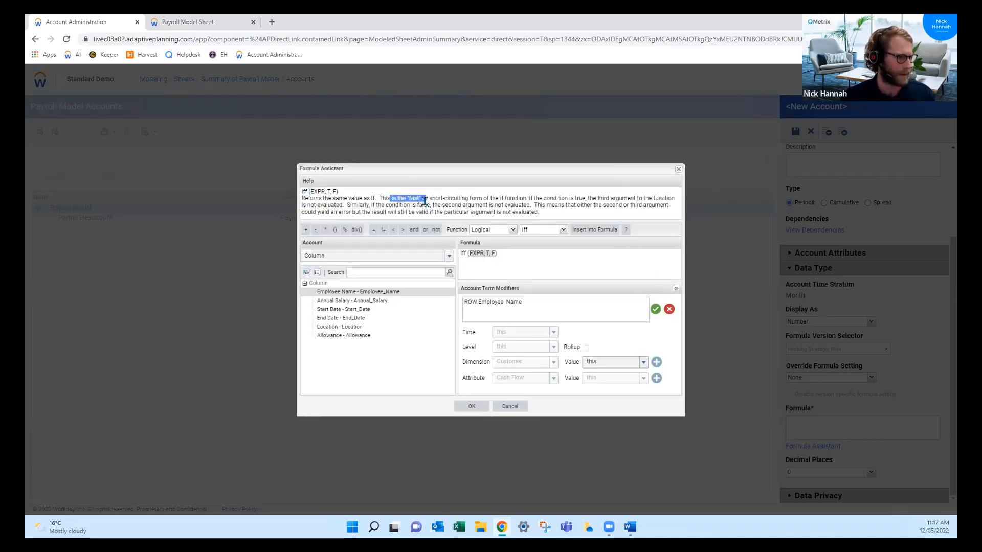
pyautogui.click(429, 205)
# Complete the formula as Iff (ROW.PartialHeadcount =1,1,0) and save the Headcount account
pyautogui.click(602, 257)
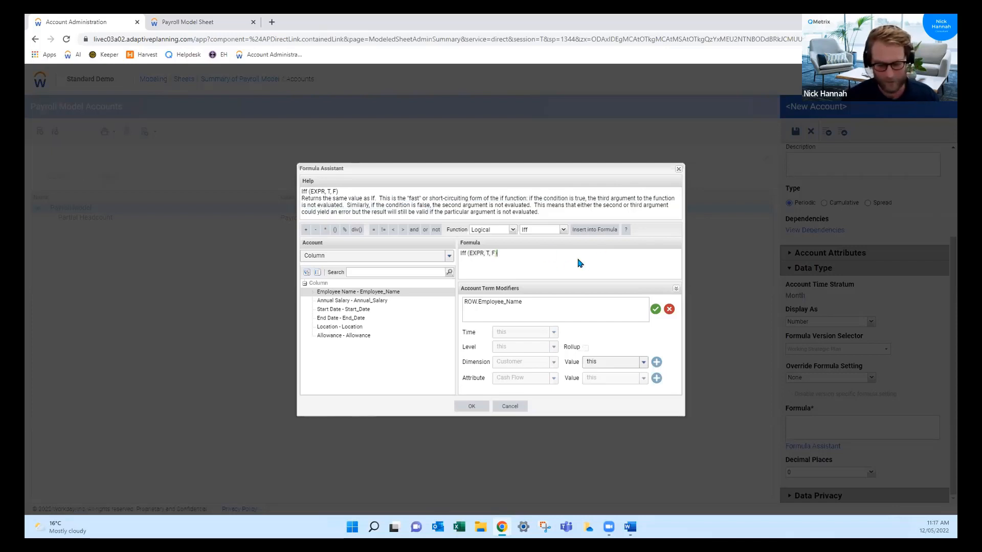
pyautogui.hotkey('shift', 'Left')
pyautogui.hotkey('shift', 'Left')
pyautogui.hotkey('shift', 'Left')
pyautogui.hotkey('shift', 'Left')
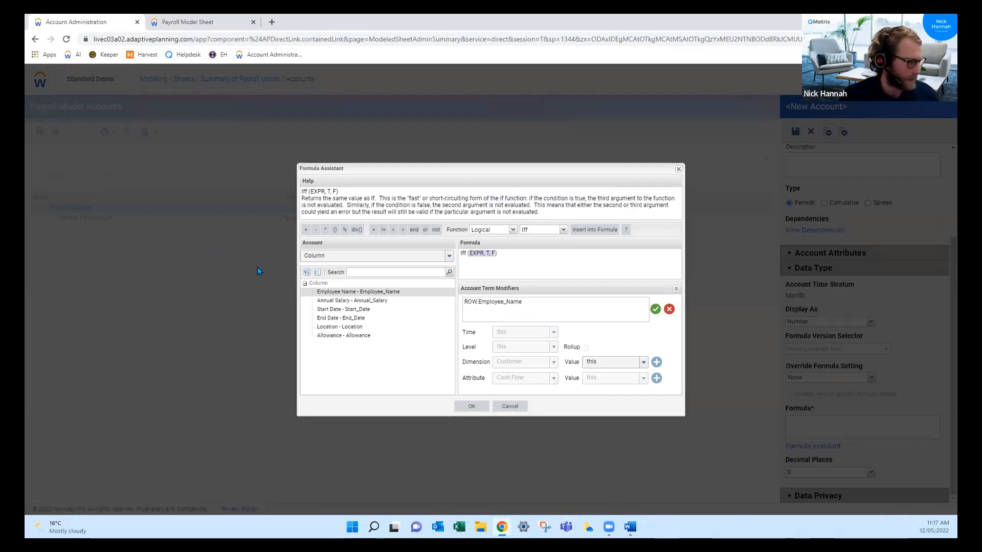
pyautogui.click(353, 257)
pyautogui.click(332, 295)
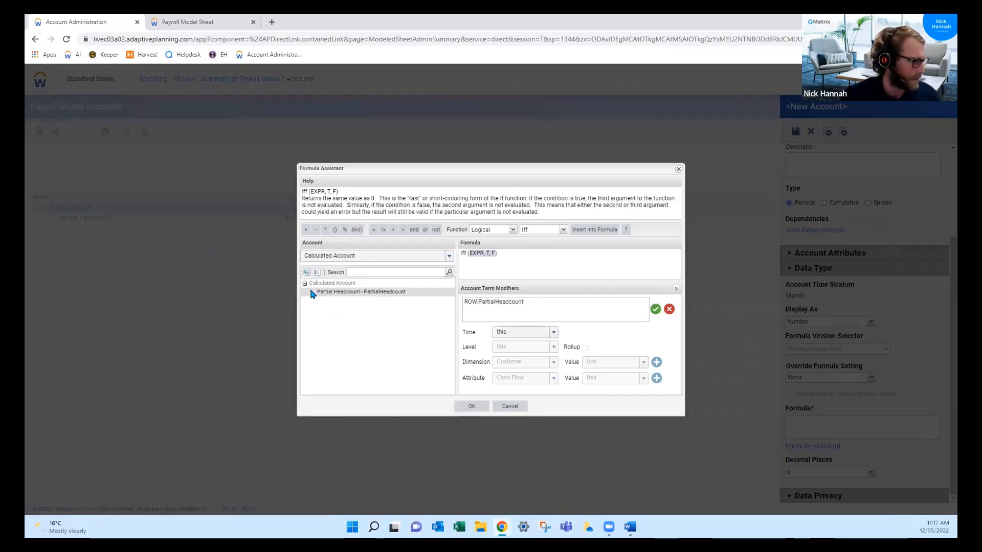
pyautogui.doubleClick(360, 293)
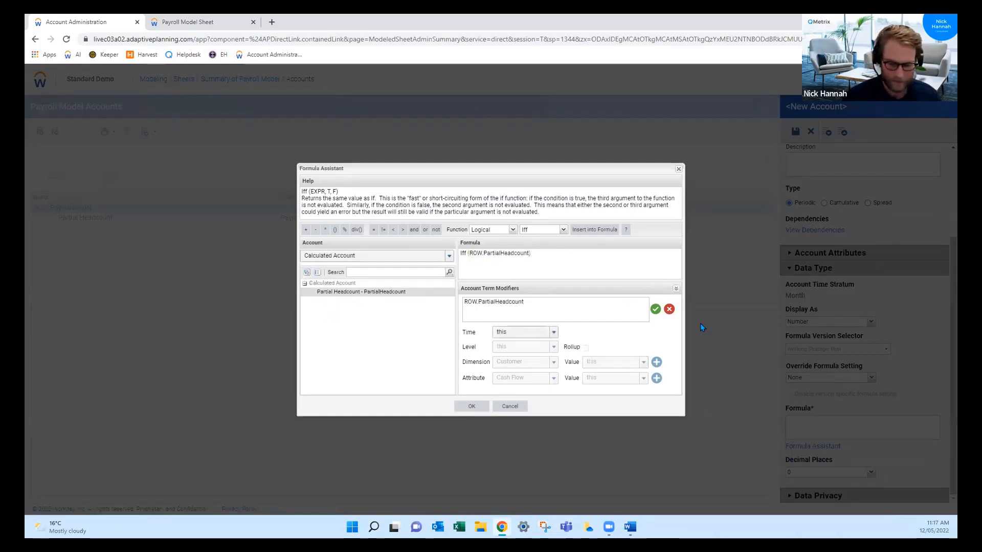
pyautogui.write('=1,1,0')
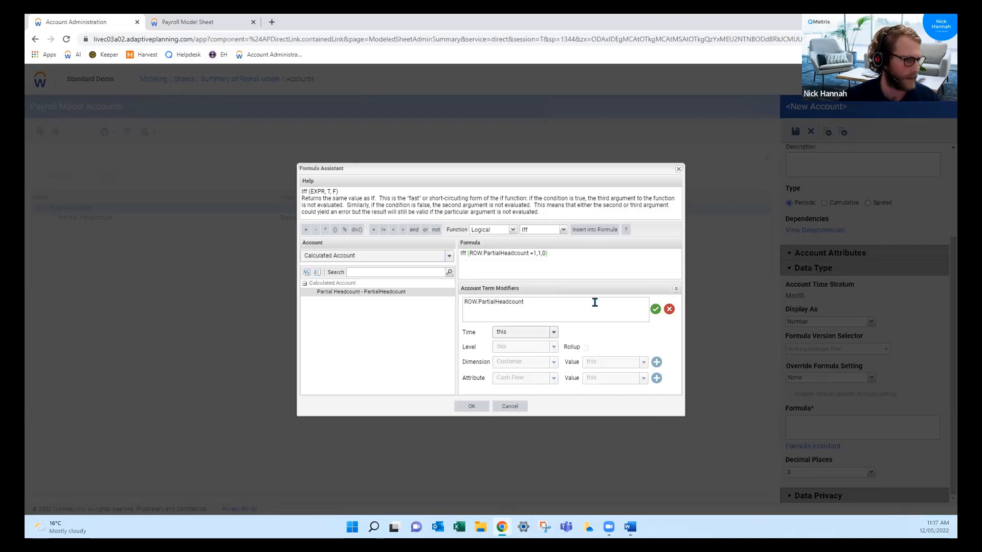
pyautogui.click(474, 407)
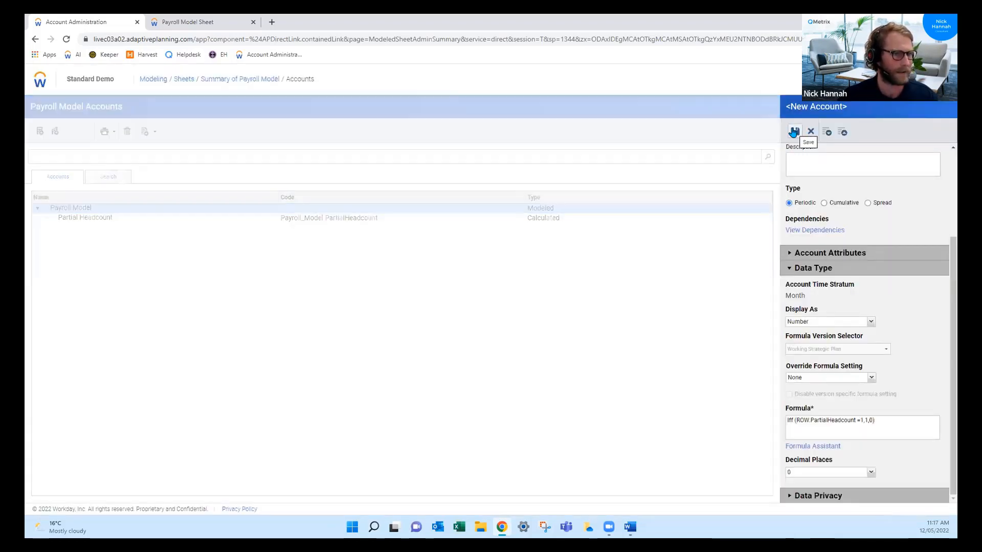
pyautogui.click(795, 130)
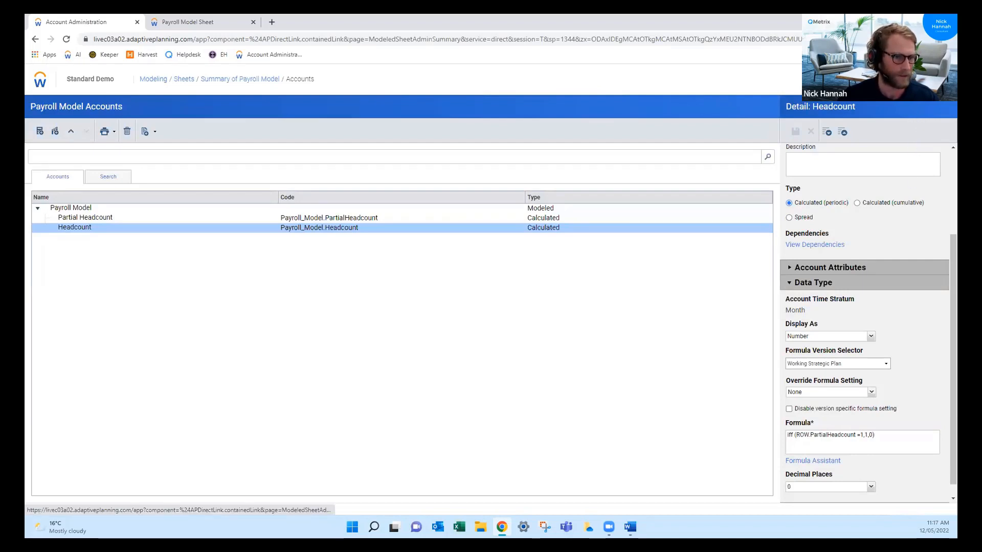
# Open the Workday Adaptive Planning documentation from the help and search it for formulas
pyautogui.click(928, 81)
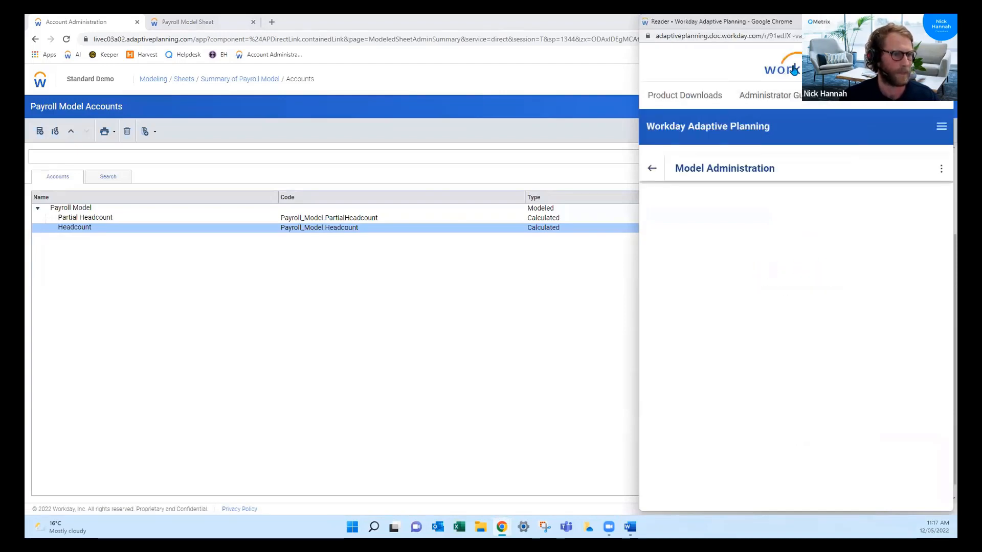
pyautogui.click(793, 70)
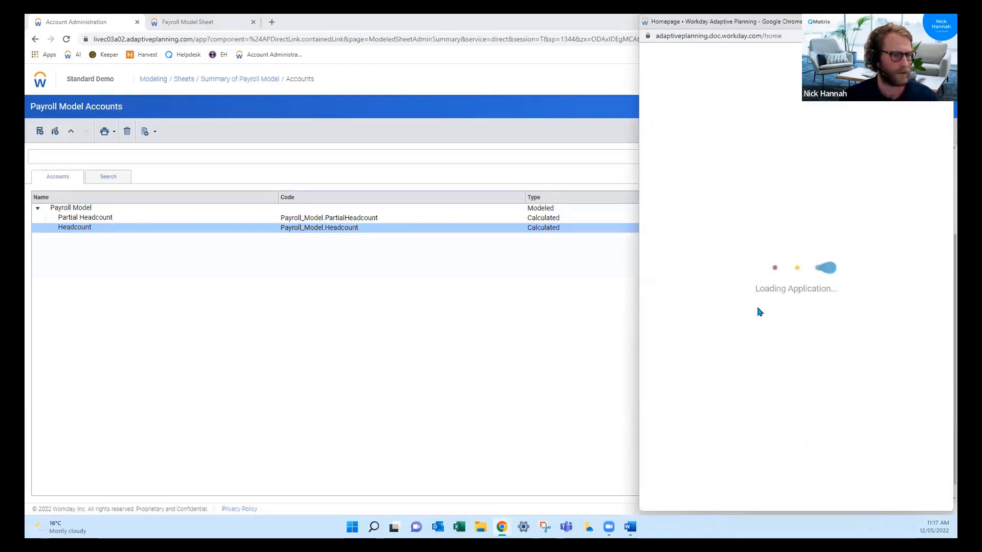
pyautogui.write('formulas')
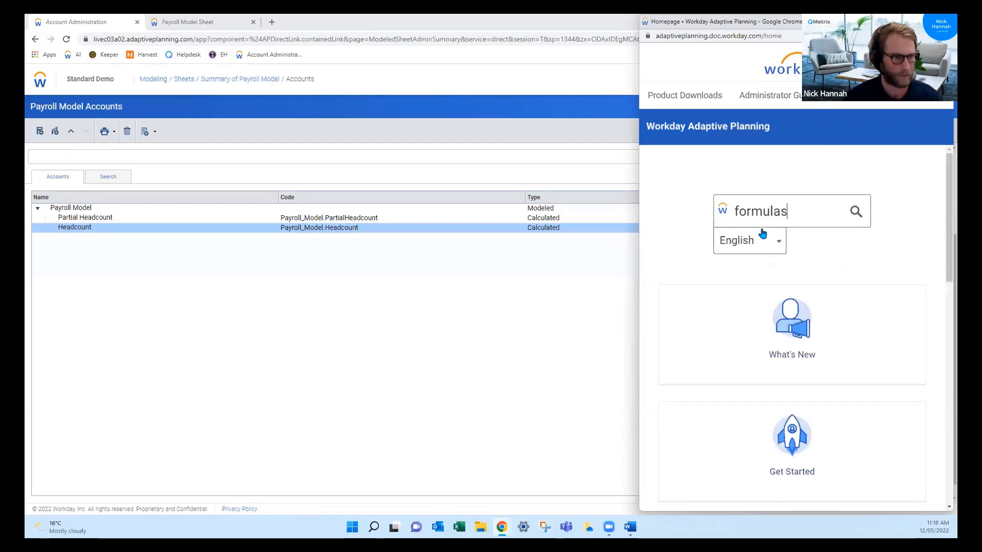
pyautogui.press('Return')
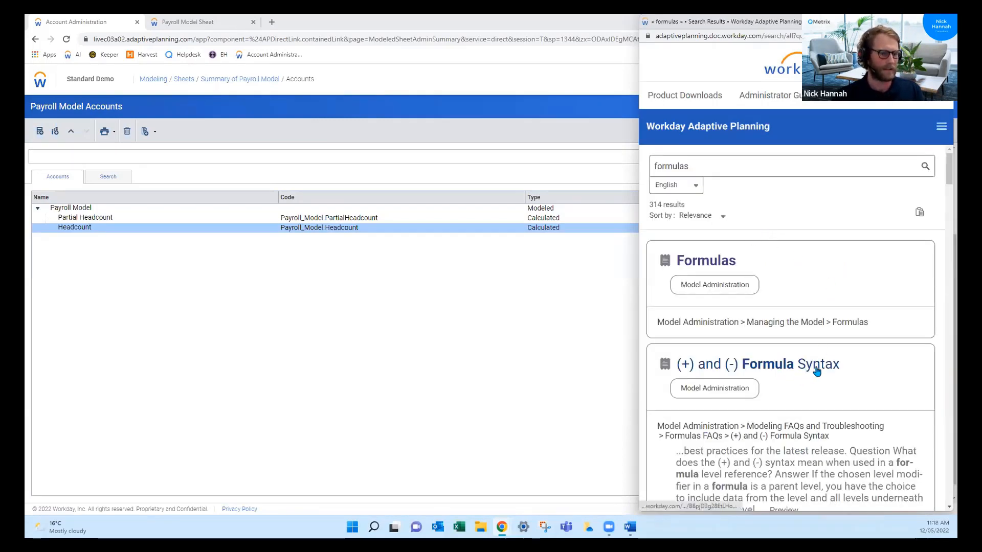
pyautogui.scroll(-1, 926, 231)
pyautogui.scroll(1, 926, 235)
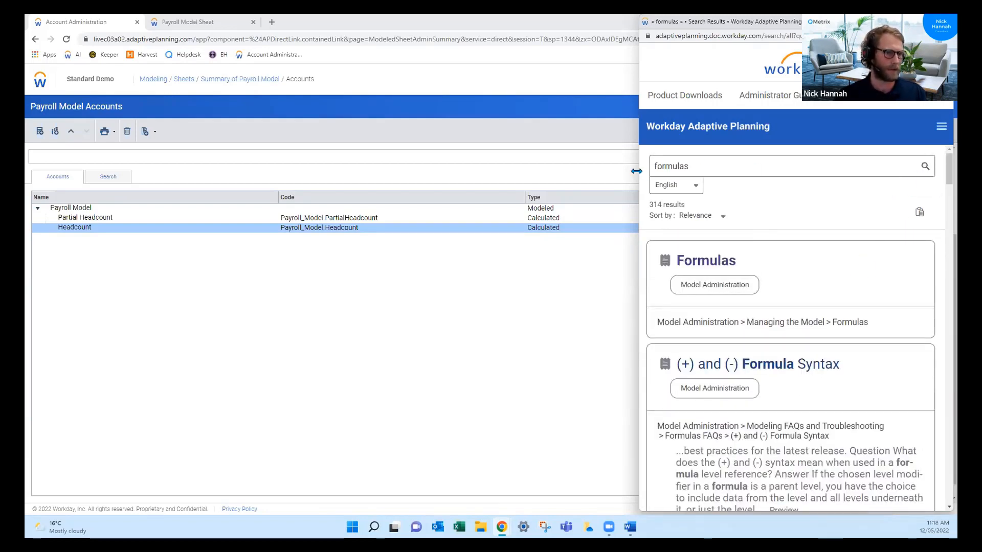
# Widen and move the documentation window to look over the formula articles, and close it
pyautogui.moveTo(636, 171); pyautogui.dragTo(561, 172)
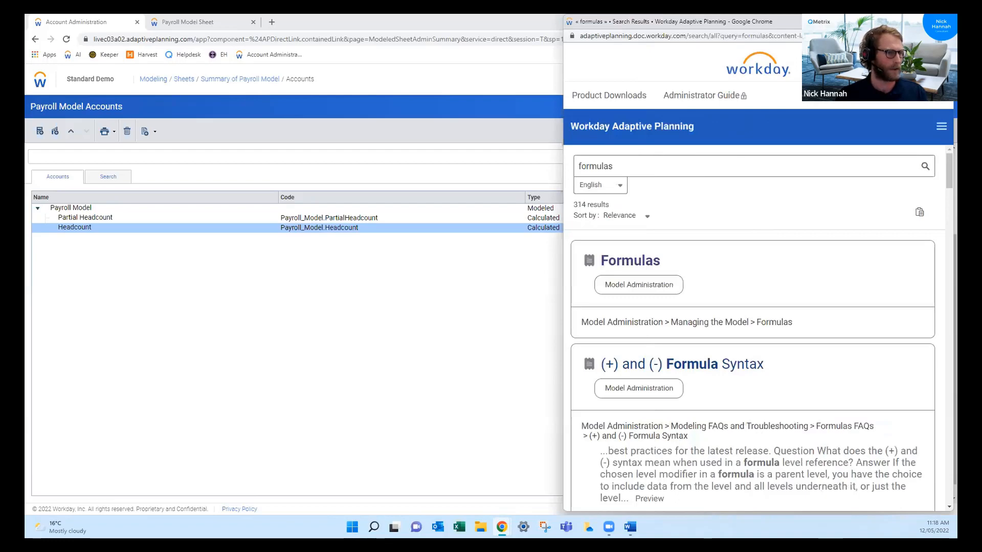
pyautogui.moveTo(709, 31); pyautogui.dragTo(584, 31)
pyautogui.scroll(-1, 725, 305)
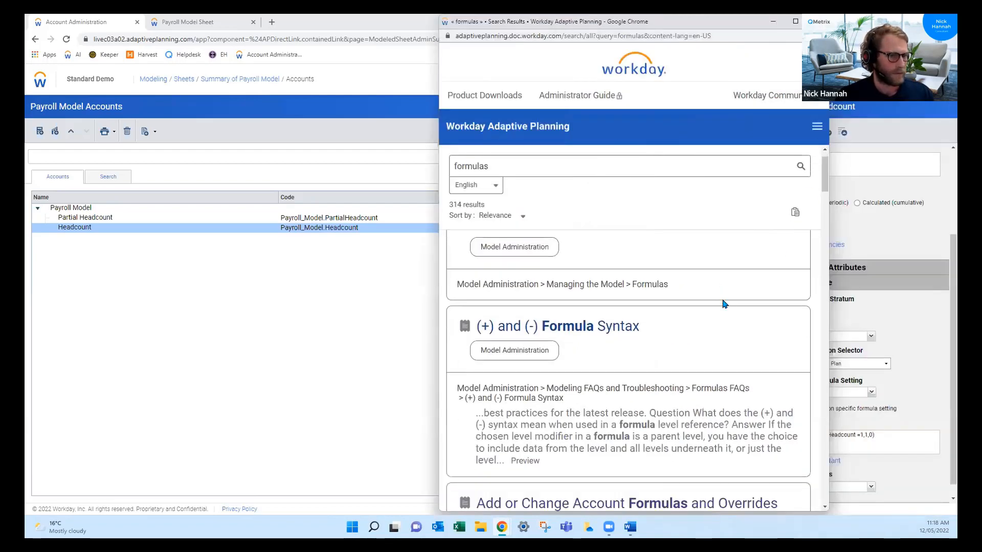
pyautogui.scroll(1, 731, 317)
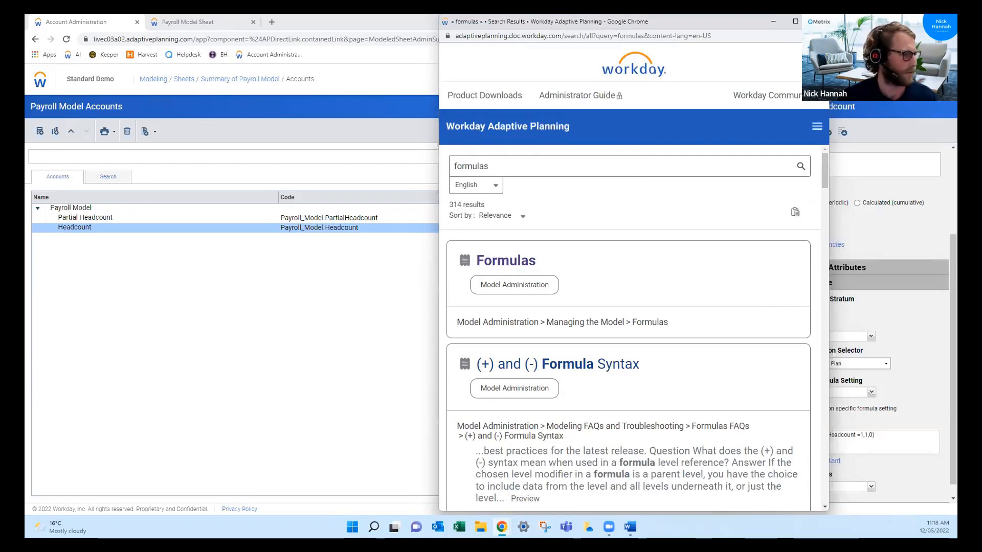
pyautogui.click(818, 21)
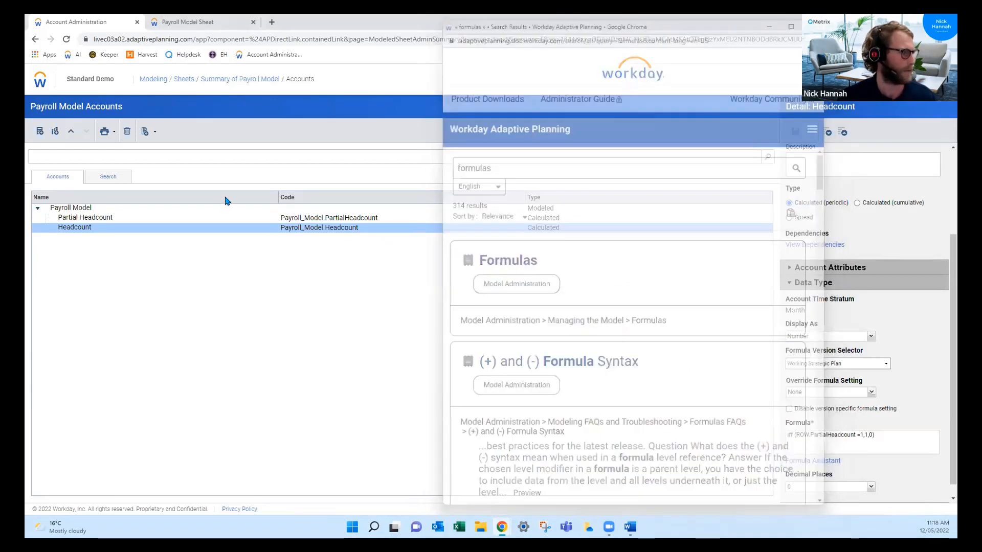
# Start a new calculated account under Payroll Model with the code Monthly_Salary and the name Monthly Salary
pyautogui.click(253, 207)
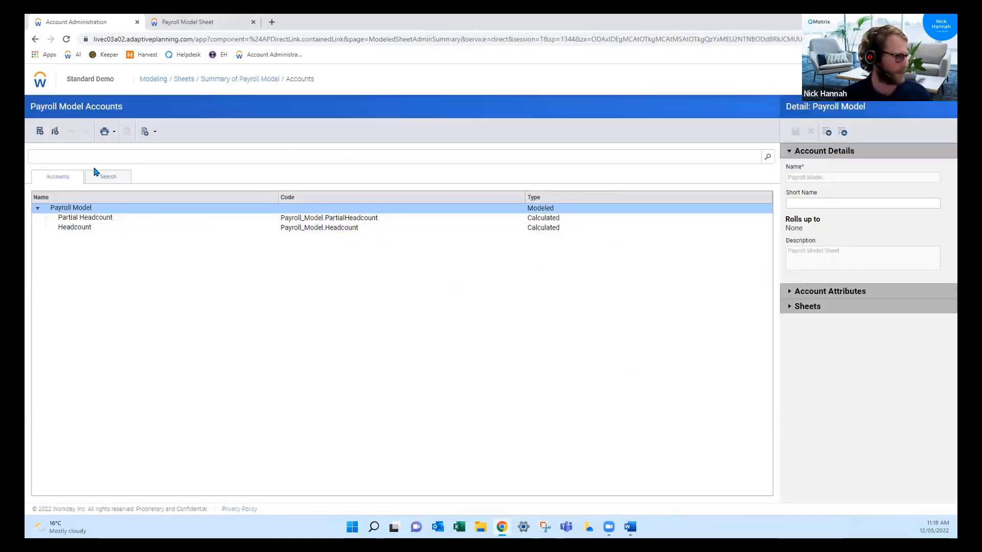
pyautogui.click(40, 131)
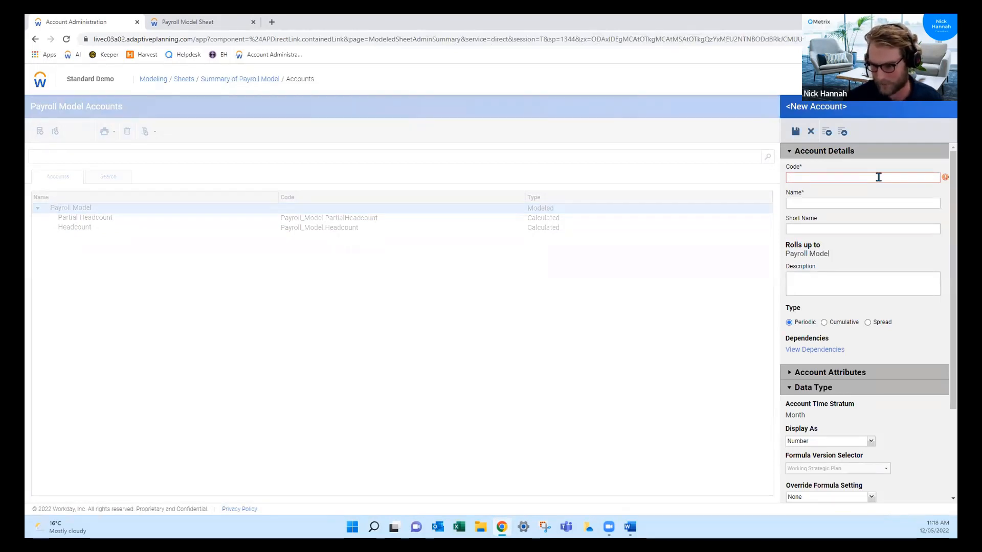
pyautogui.write('Mo')
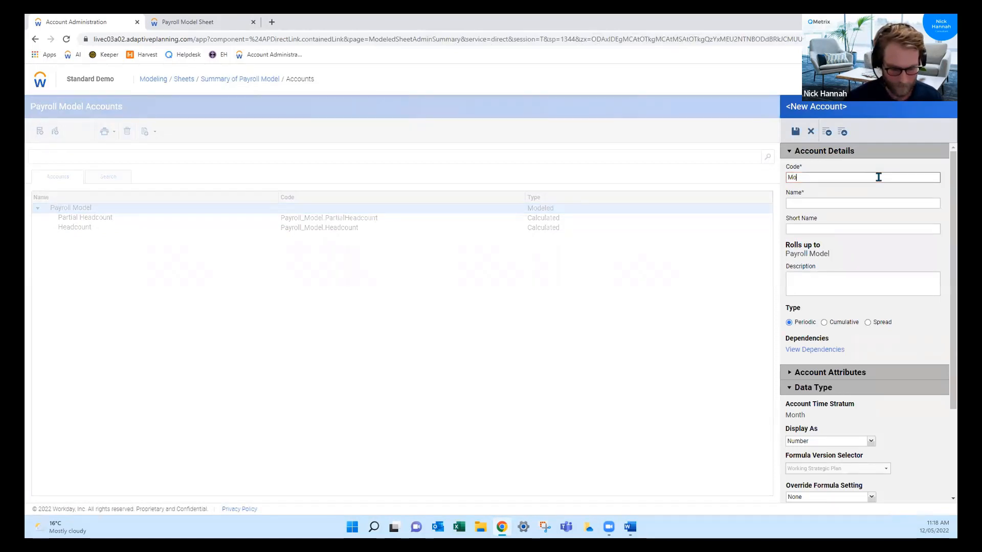
pyautogui.write('nthly_S')
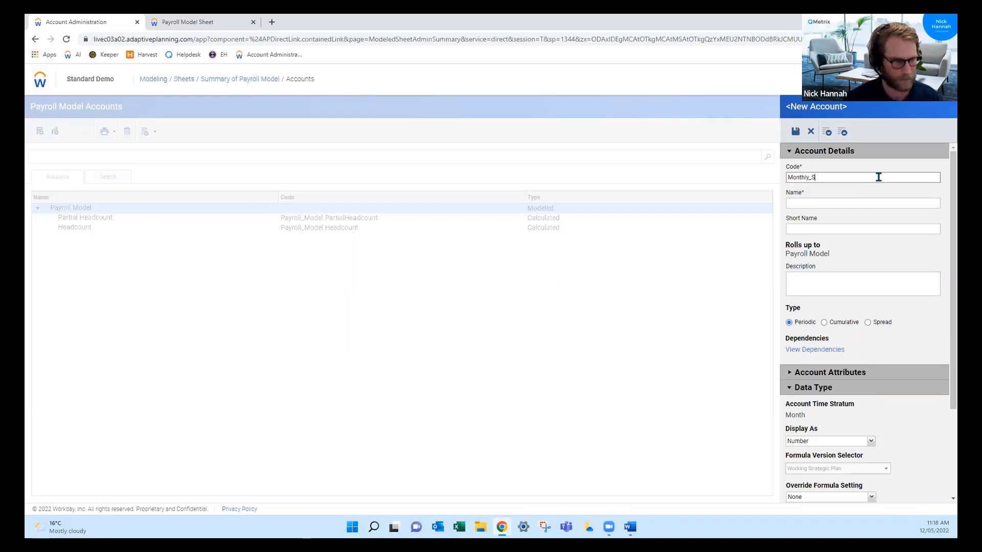
pyautogui.write('alary')
pyautogui.press('Tab')
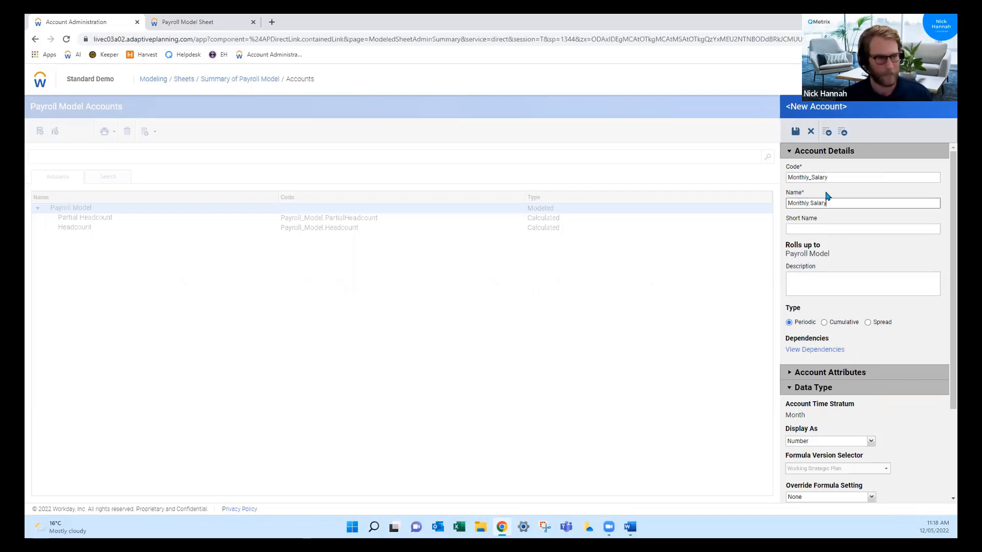
# Open the Formula Assistant for the Monthly Salary account, select the mathematical function Divf and show its help
pyautogui.scroll(-3, 899, 248)
pyautogui.click(895, 429)
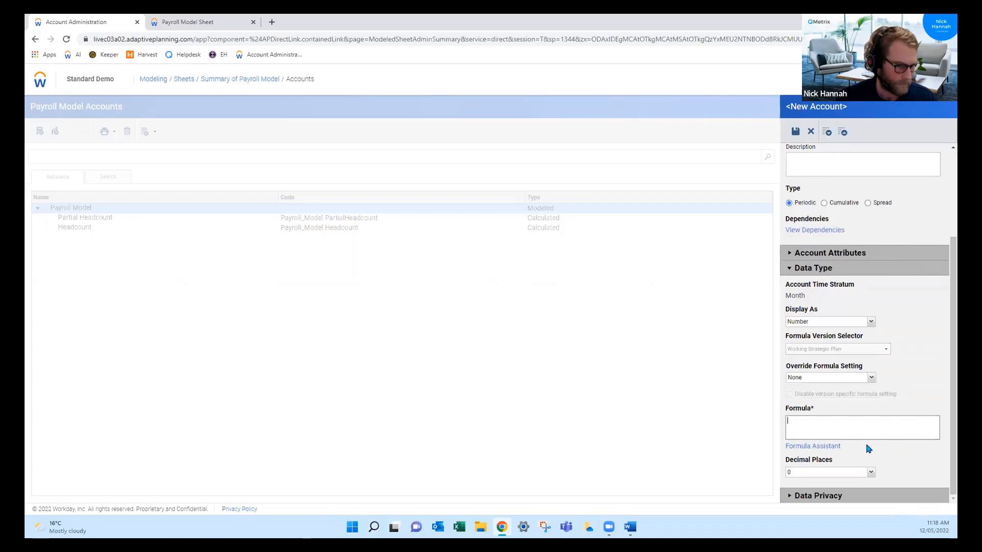
pyautogui.click(820, 446)
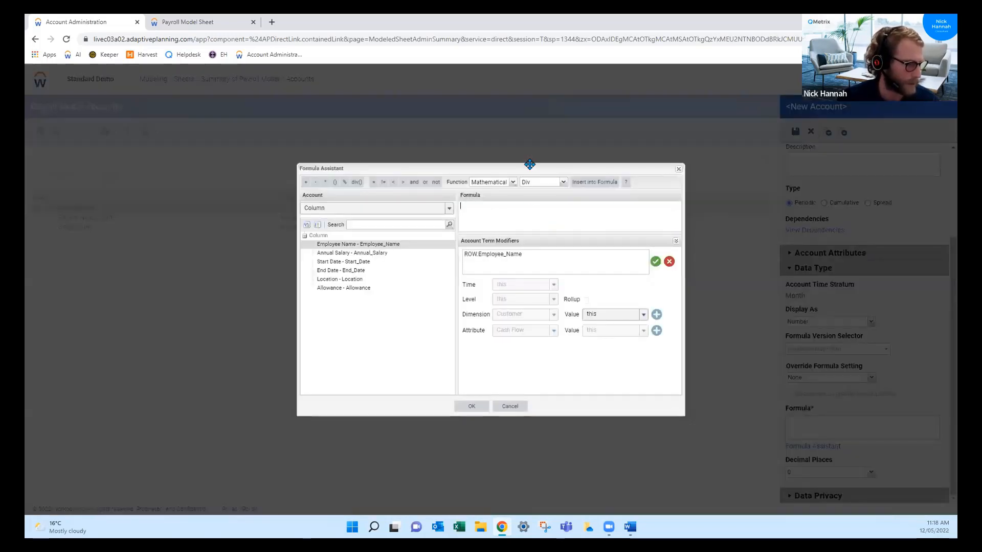
pyautogui.click(563, 182)
pyautogui.click(561, 202)
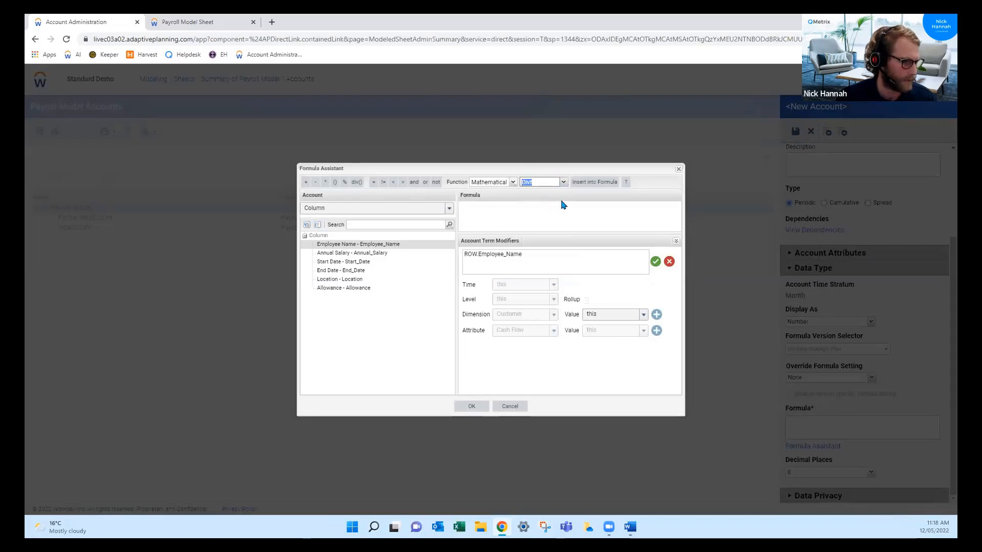
pyautogui.click(564, 183)
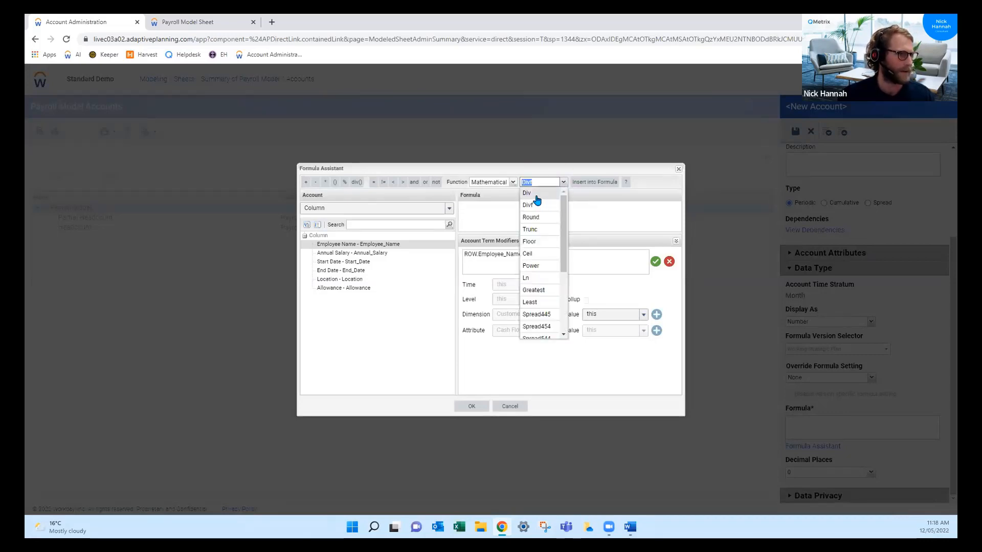
pyautogui.click(541, 206)
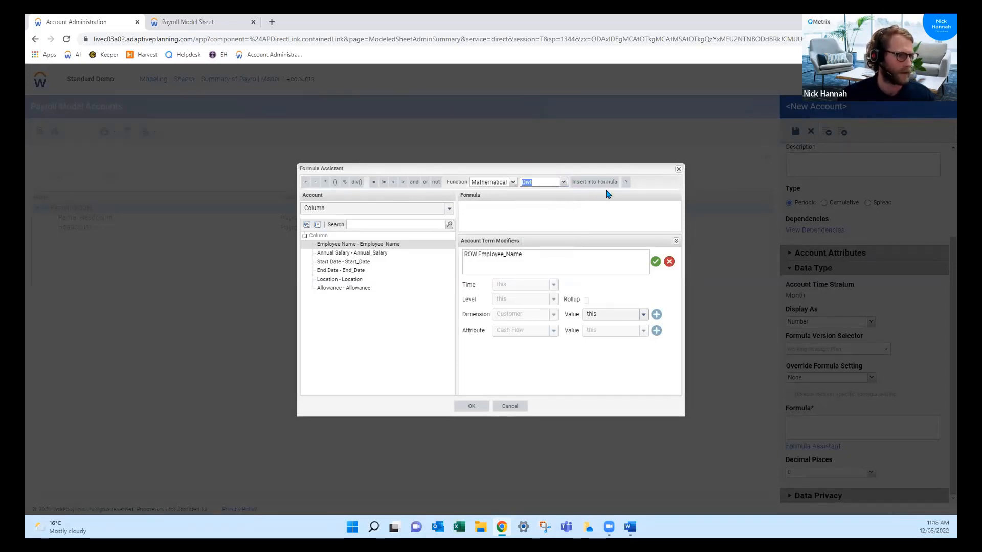
pyautogui.click(627, 183)
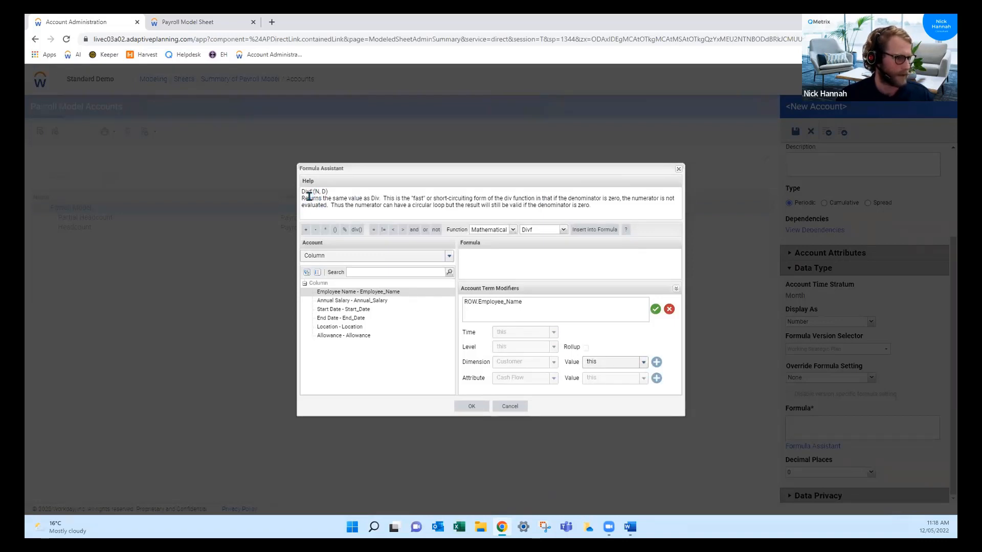
# Set the Monthly Salary formula to Divf (ROW.Annual_Salary,12) and save the account
pyautogui.click(602, 233)
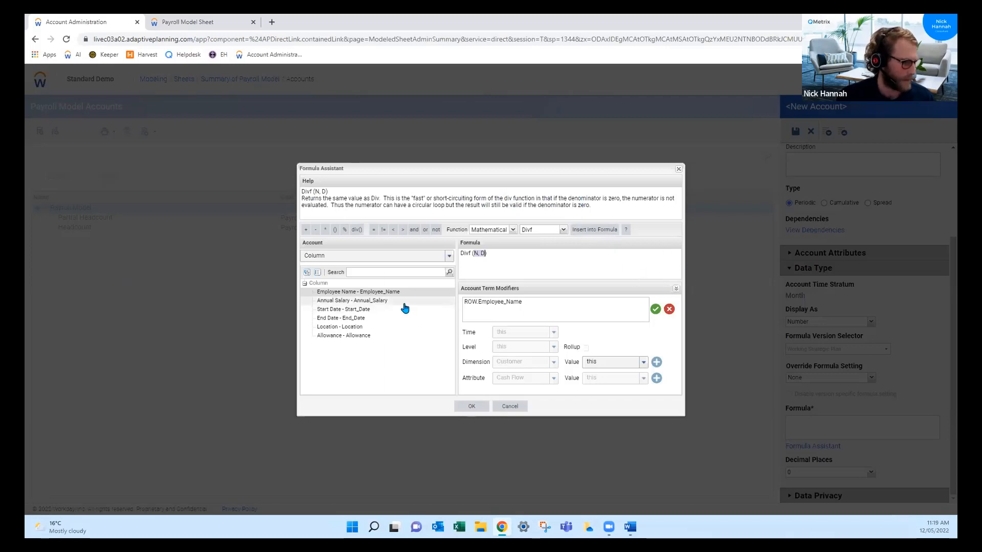
pyautogui.doubleClick(379, 301)
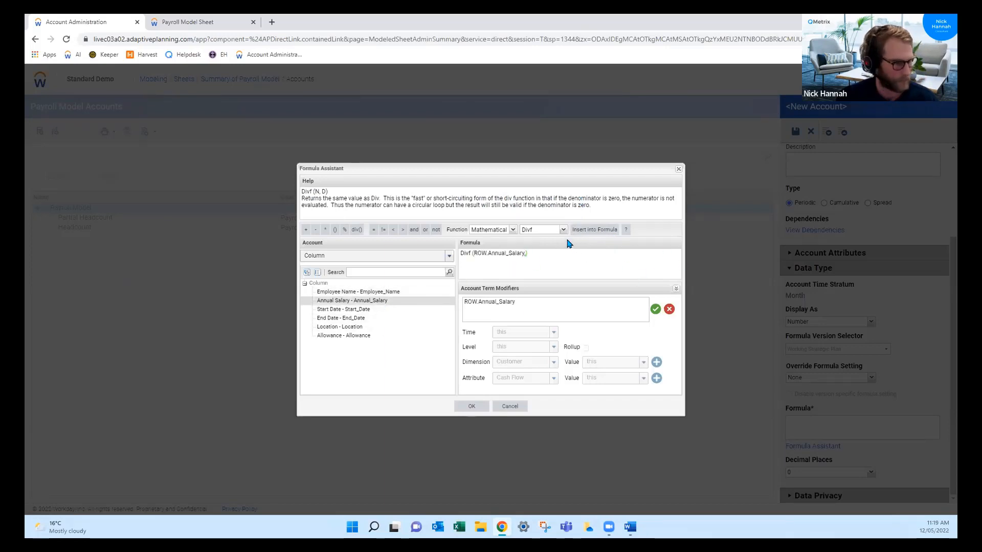
pyautogui.write('12')
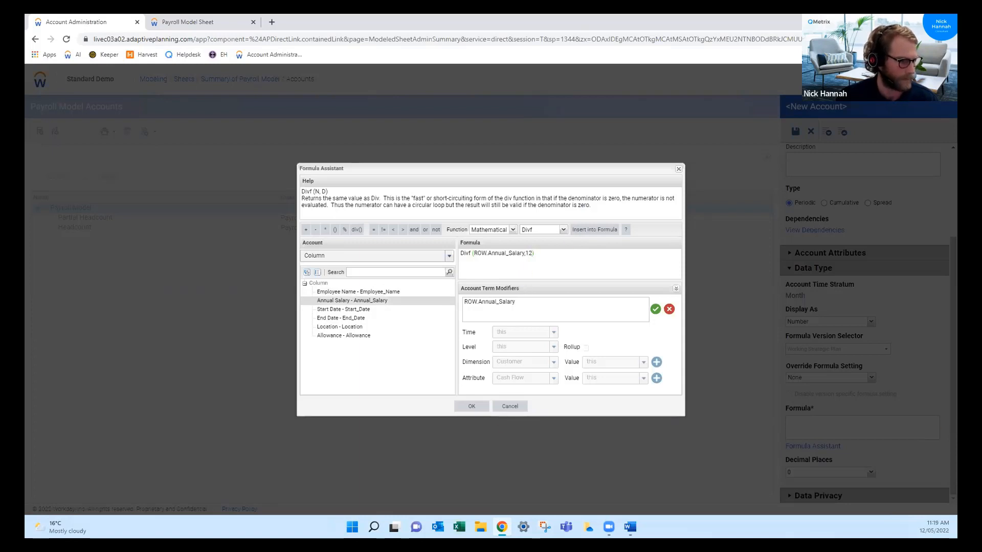
pyautogui.press('Return')
pyautogui.click(795, 132)
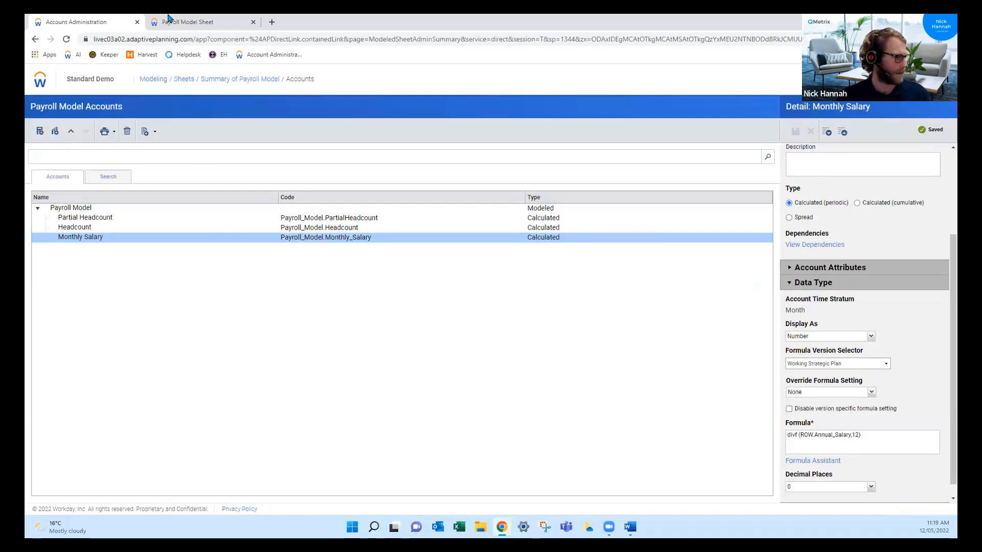
# Open the row details of the employee in the Payroll Model sheet and examine Monthly Salary against Headcount around December 2021
pyautogui.click(213, 24)
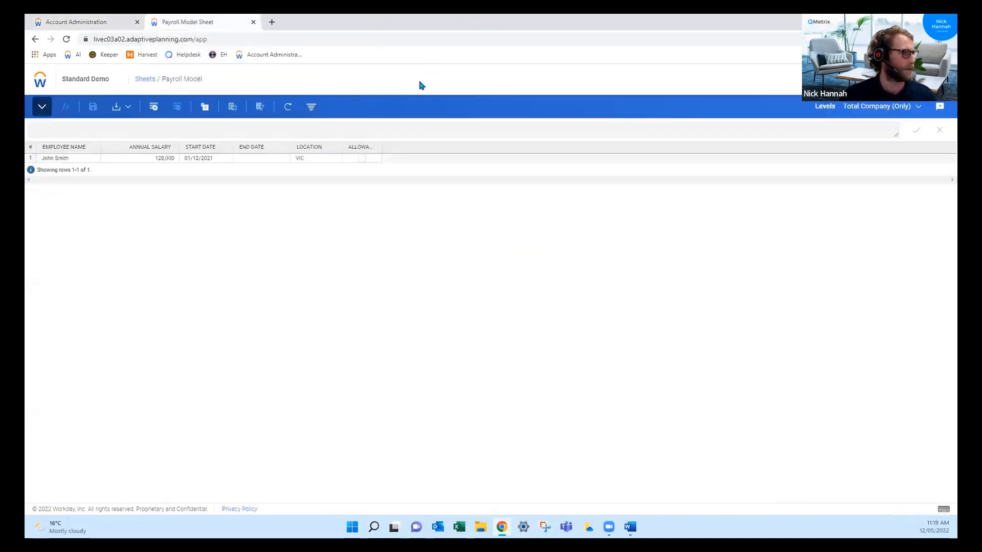
pyautogui.rightClick(246, 158)
pyautogui.rightClick(139, 157)
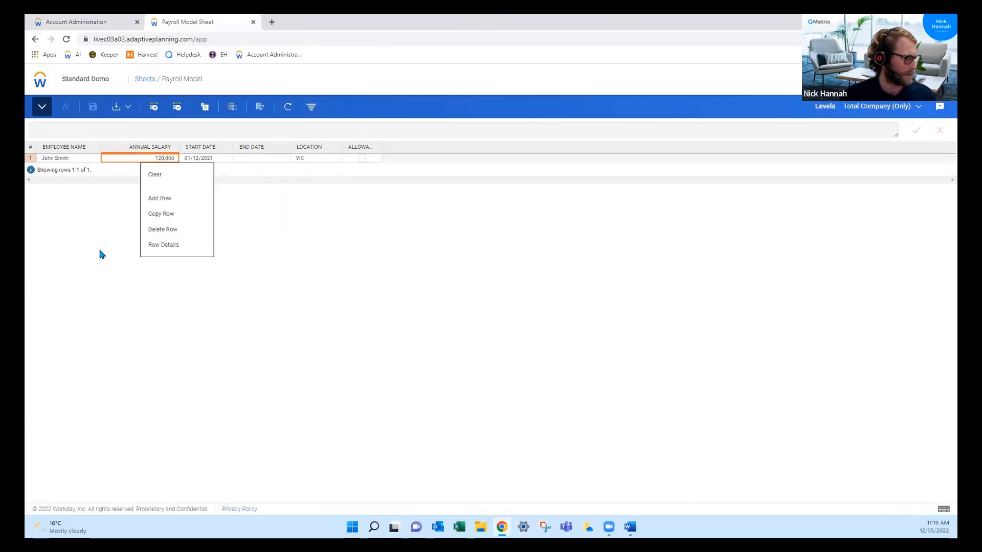
pyautogui.click(173, 246)
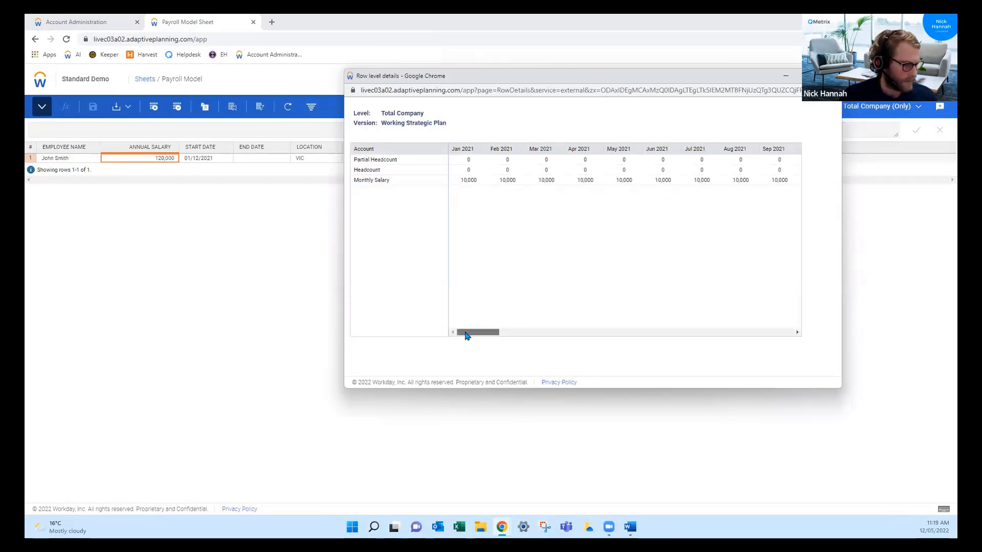
pyautogui.moveTo(467, 335); pyautogui.dragTo(526, 338)
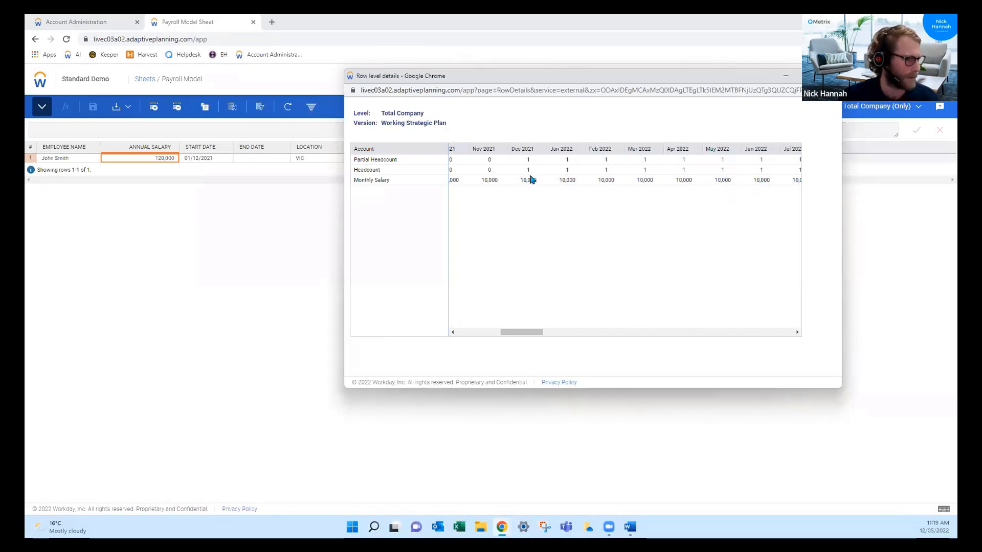
pyautogui.moveTo(528, 333); pyautogui.dragTo(524, 322)
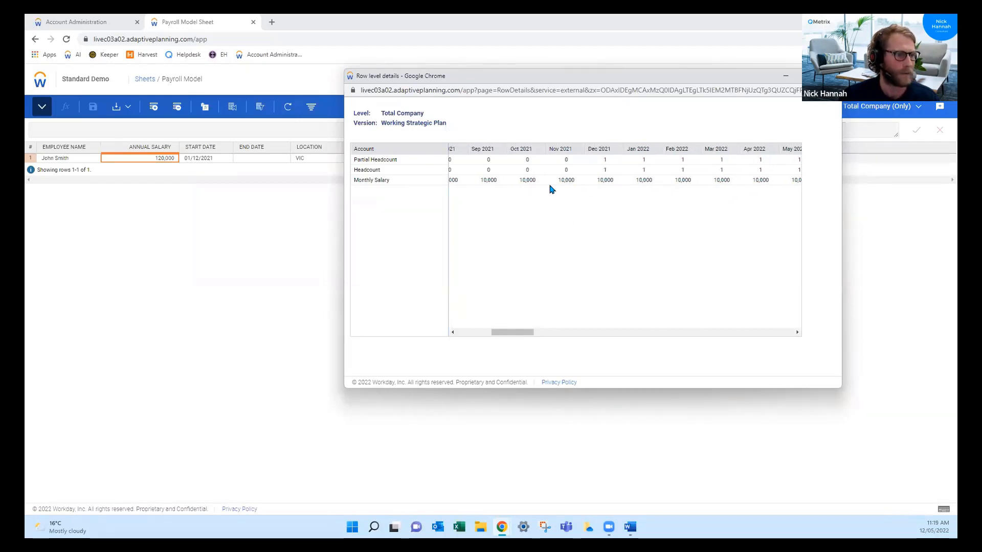
pyautogui.click(786, 77)
# Multiply the Monthly Salary formula by the calculated account Headcount, giving divf (ROW.Annual_Salary,12)*ROW.Headcount, and save the account
pyautogui.click(65, 20)
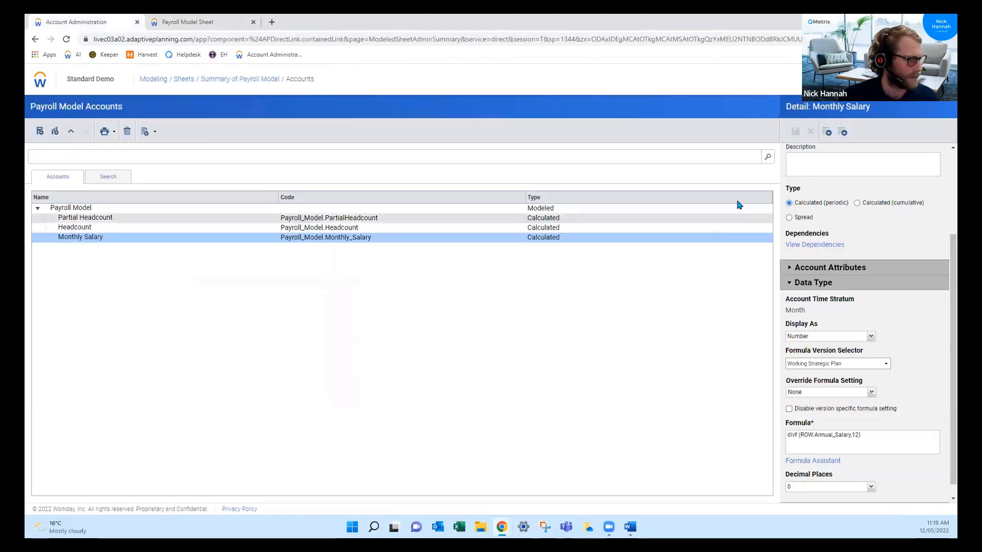
pyautogui.scroll(-1, 879, 422)
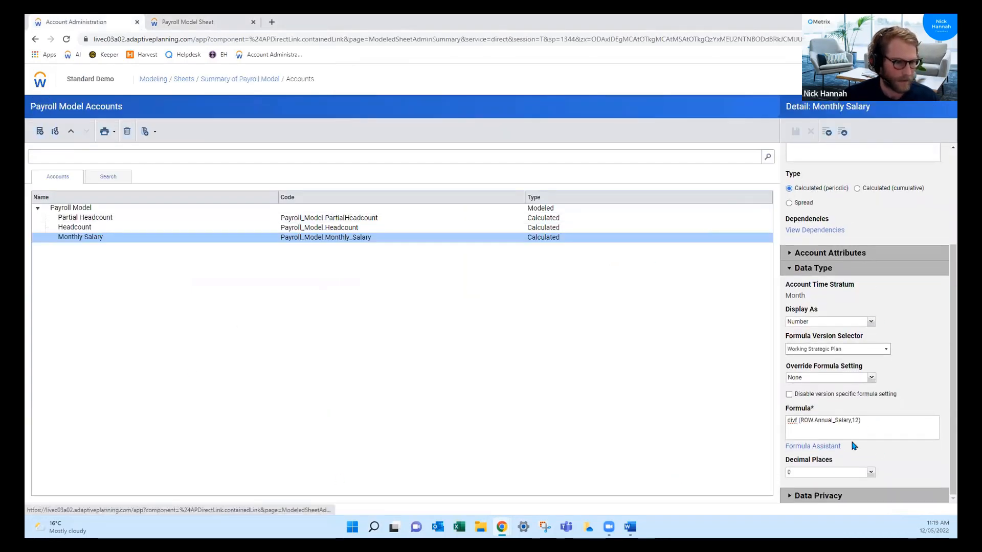
pyautogui.click(811, 447)
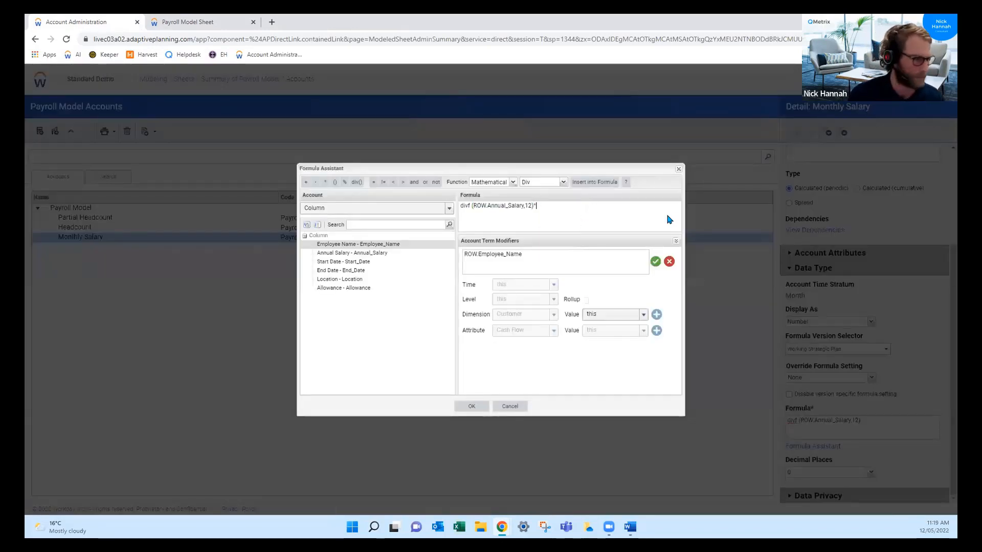
pyautogui.click(383, 208)
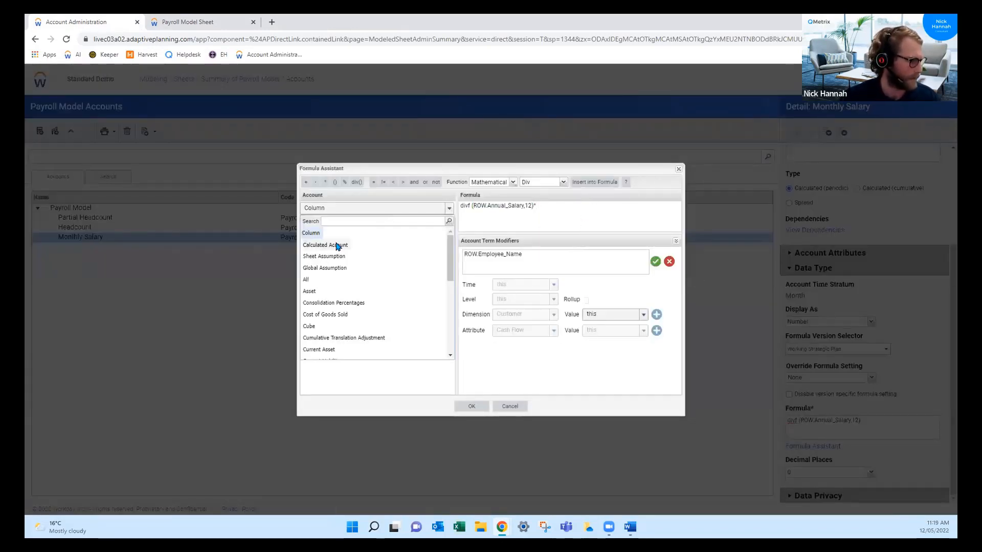
pyautogui.click(340, 247)
pyautogui.click(338, 255)
pyautogui.doubleClick(338, 255)
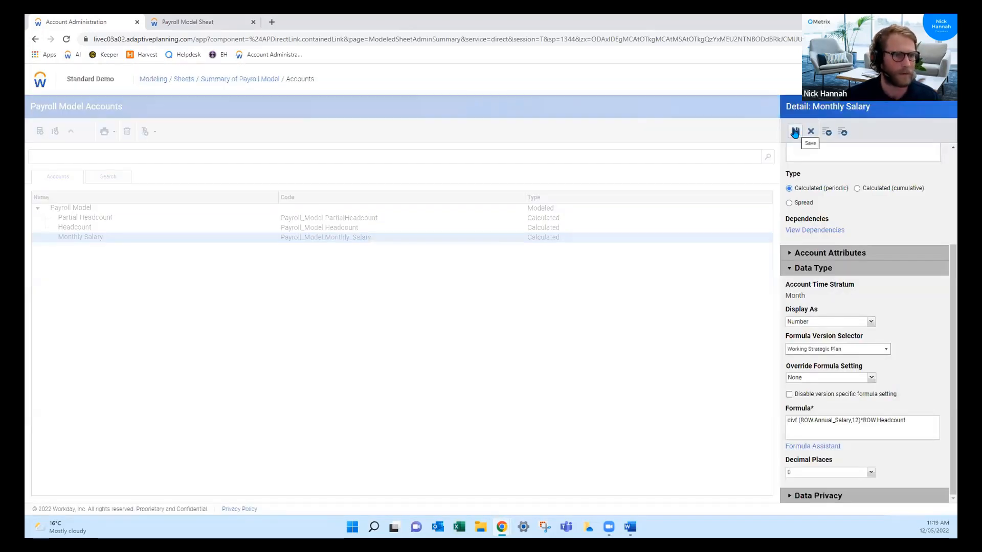
pyautogui.click(796, 132)
# Reload the Payroll Model sheet, review the employee's row details for Monthly Salary across the months, and close them
pyautogui.click(215, 22)
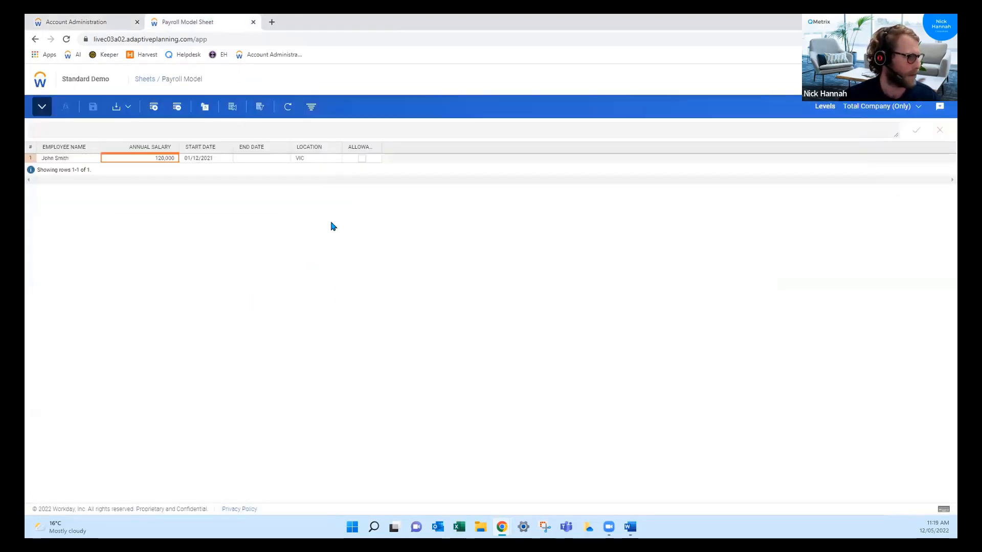
pyautogui.click(240, 158)
pyautogui.press('F5')
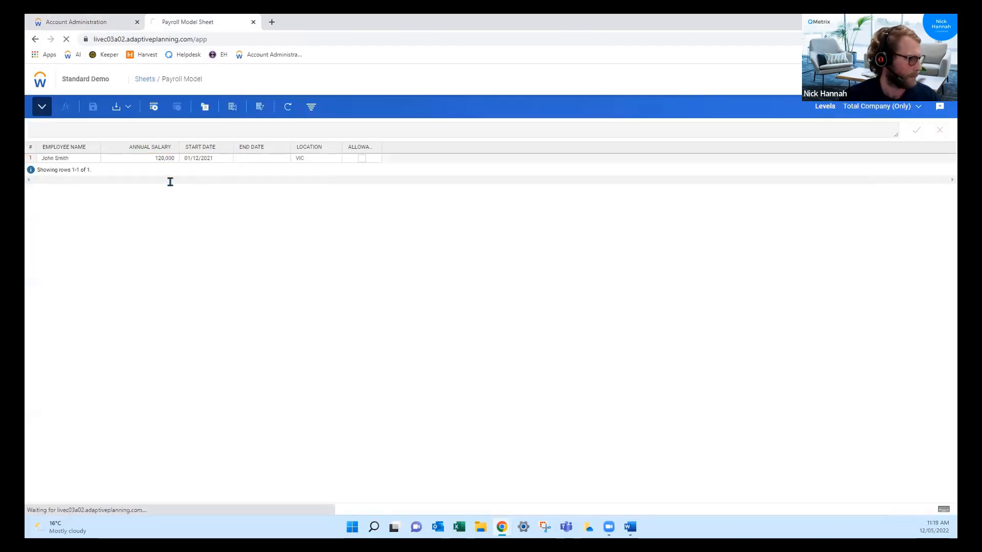
pyautogui.rightClick(261, 159)
pyautogui.click(296, 223)
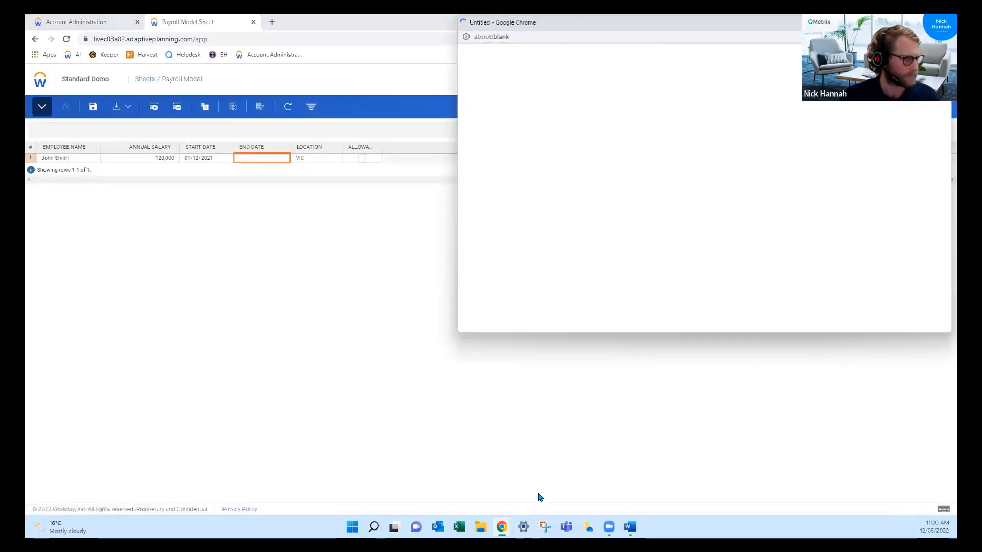
pyautogui.moveTo(587, 282); pyautogui.dragTo(717, 280)
pyautogui.moveTo(796, 25); pyautogui.dragTo(729, 73)
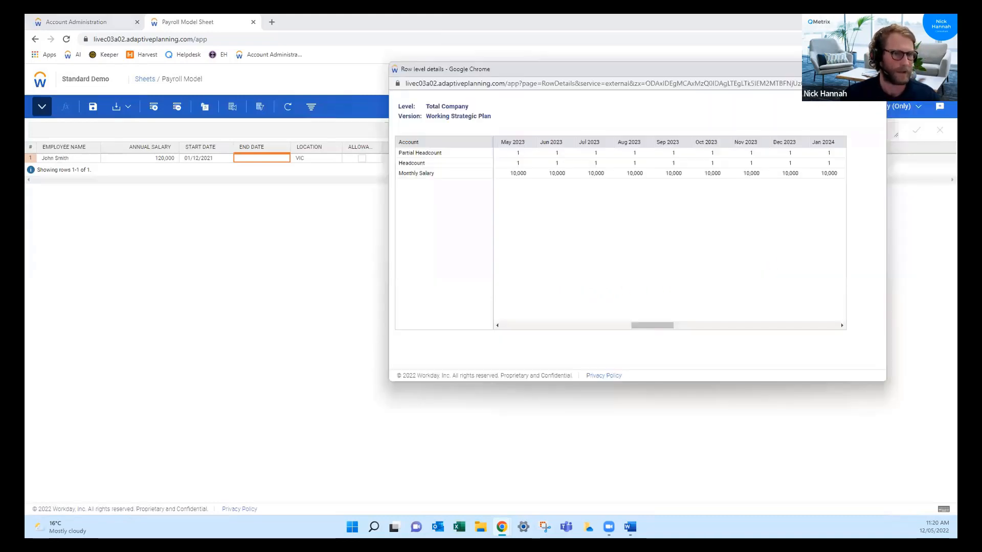
pyautogui.click(875, 69)
# Set the employee row's end date to 19/05/2022 and save the sheet
pyautogui.doubleClick(244, 158)
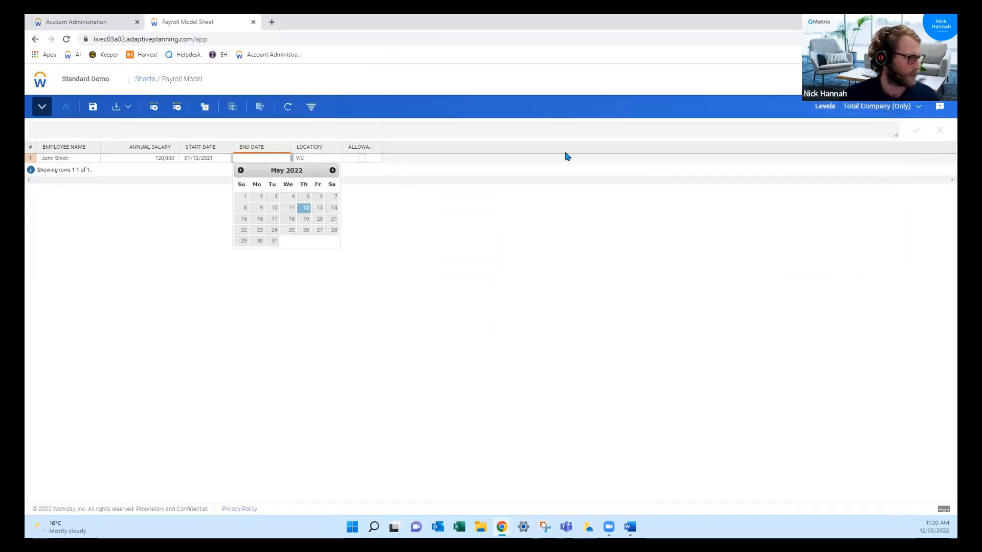
pyautogui.click(305, 220)
pyautogui.click(93, 107)
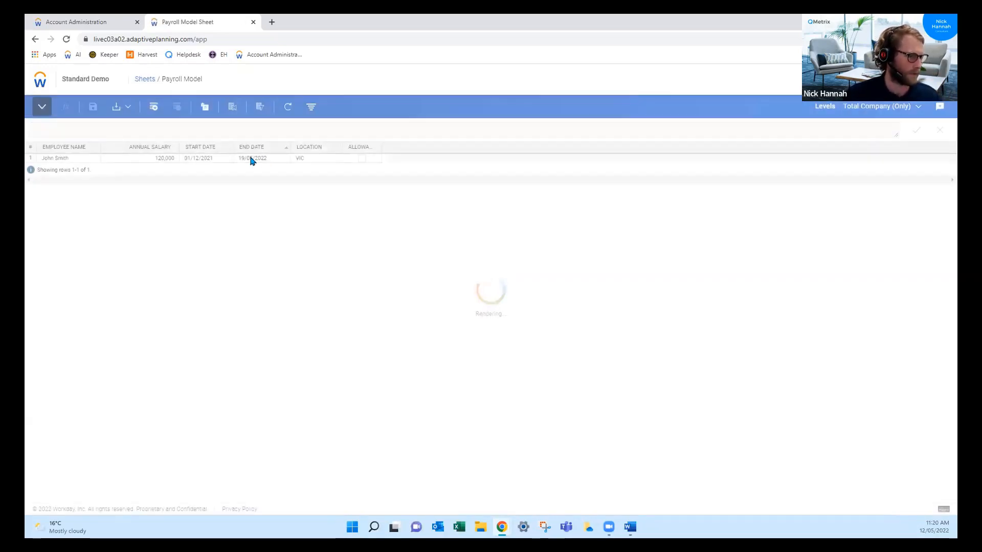
# Open the employee's row details, compare the headcount and Monthly Salary values around the May 2022 end date, and close them
pyautogui.rightClick(251, 159)
pyautogui.click(288, 245)
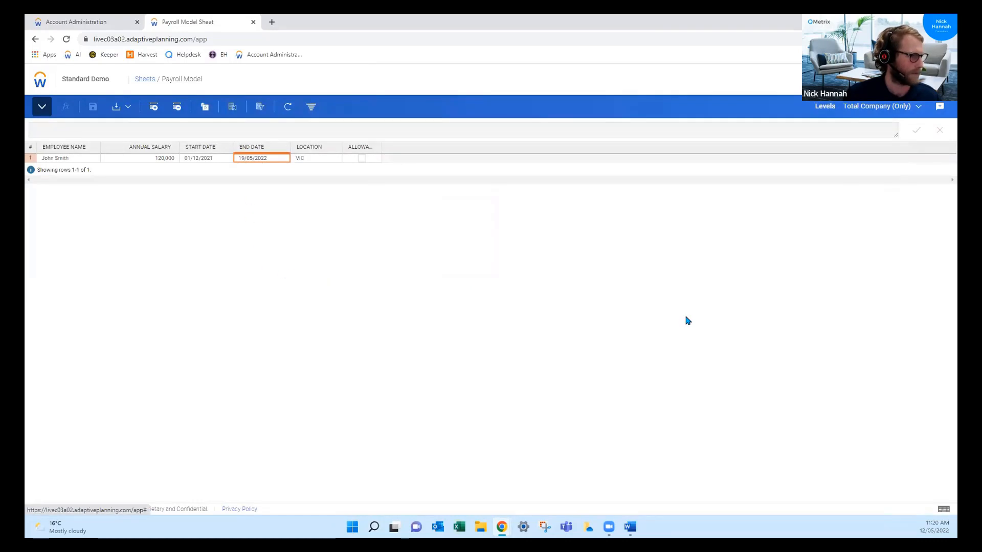
pyautogui.moveTo(588, 279); pyautogui.dragTo(639, 268)
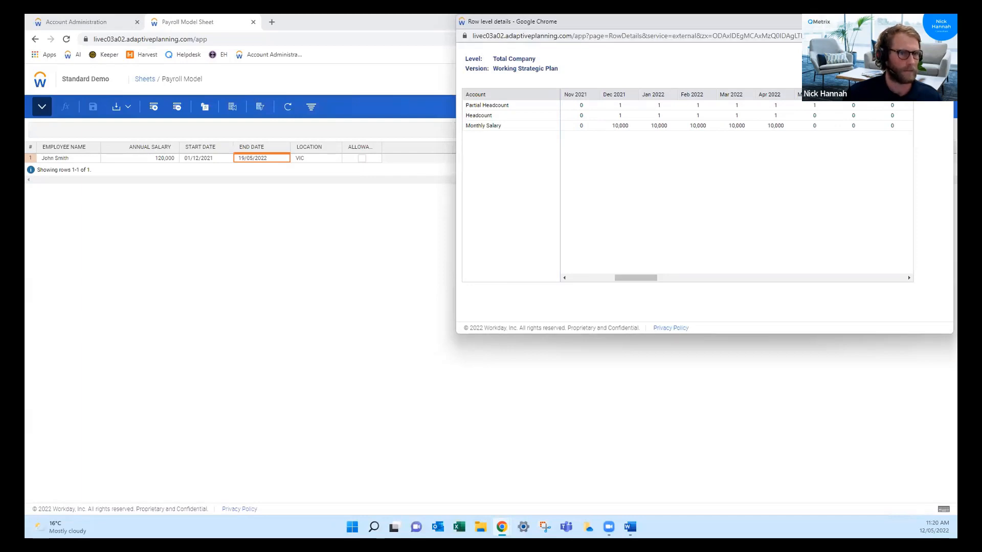
pyautogui.click(943, 22)
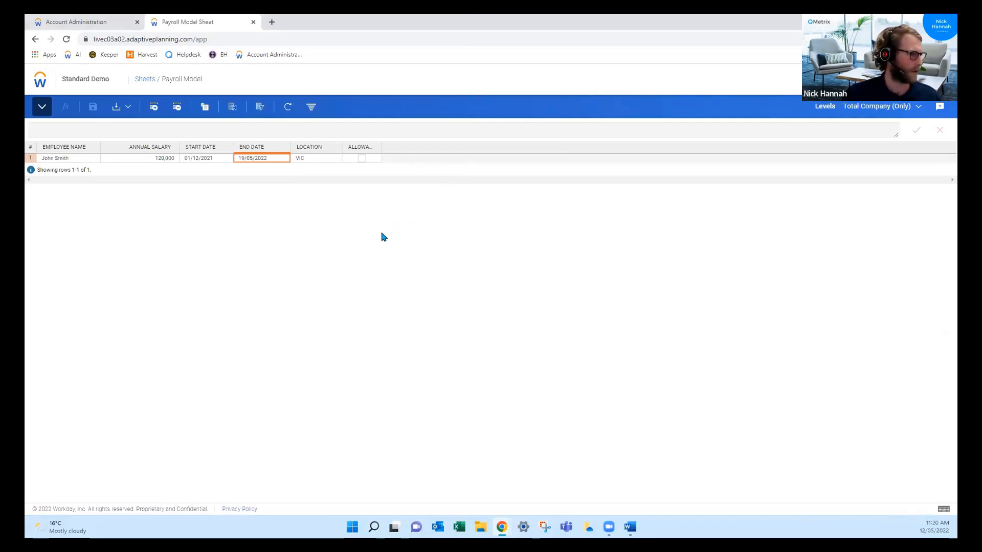
pyautogui.click(84, 25)
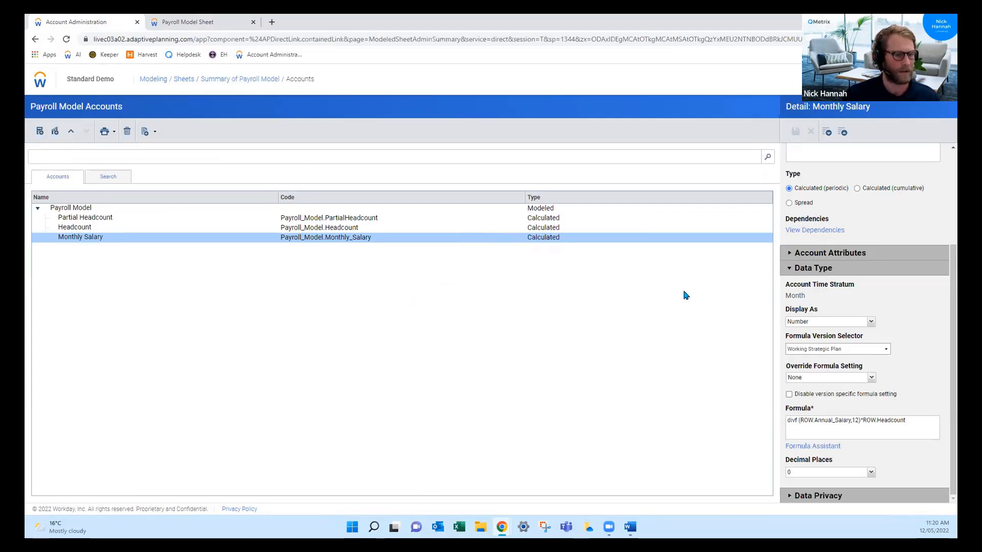
pyautogui.scroll(1, 891, 322)
pyautogui.scroll(-1, 887, 322)
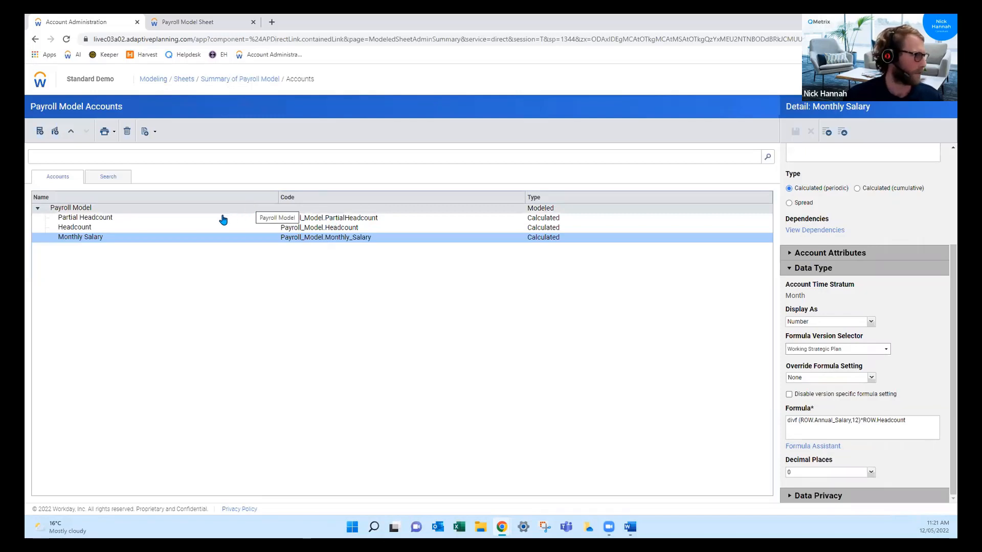
# Add two blank employee rows below the existing one in the Payroll Model sheet
pyautogui.click(194, 21)
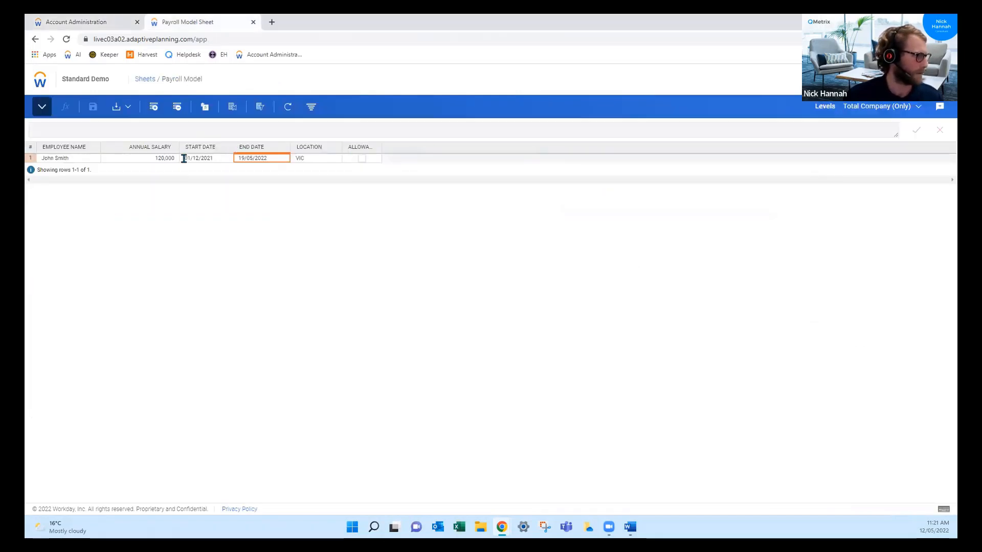
pyautogui.click(151, 157)
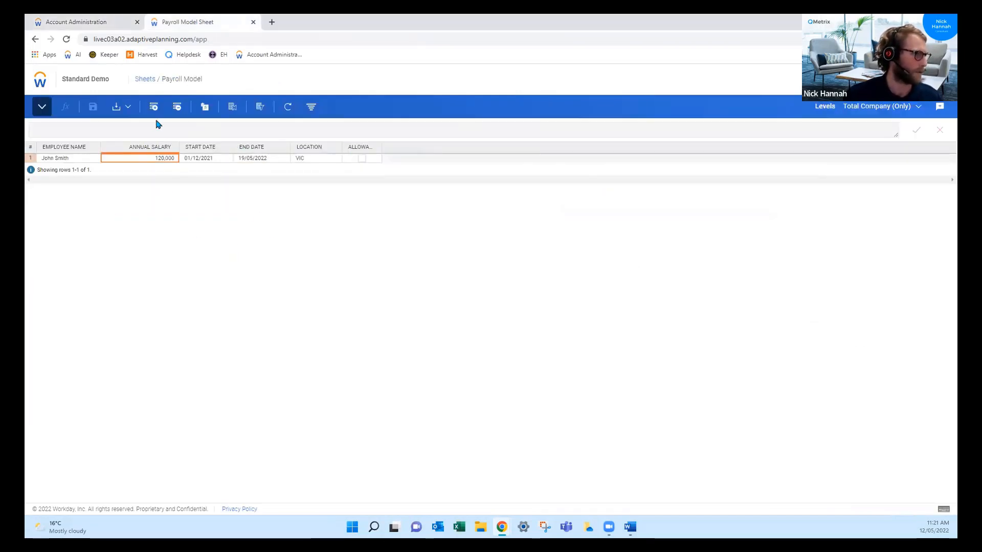
pyautogui.click(152, 107)
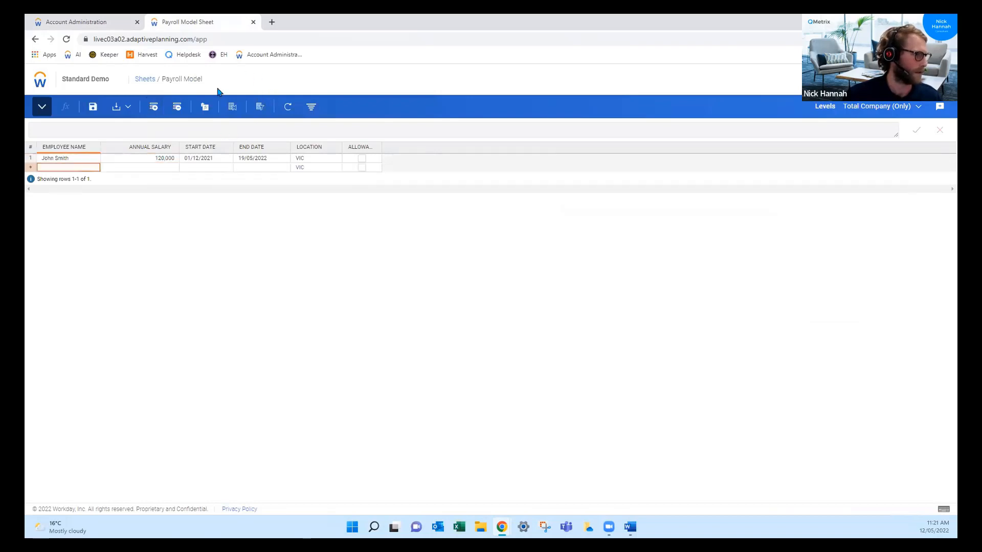
pyautogui.click(153, 106)
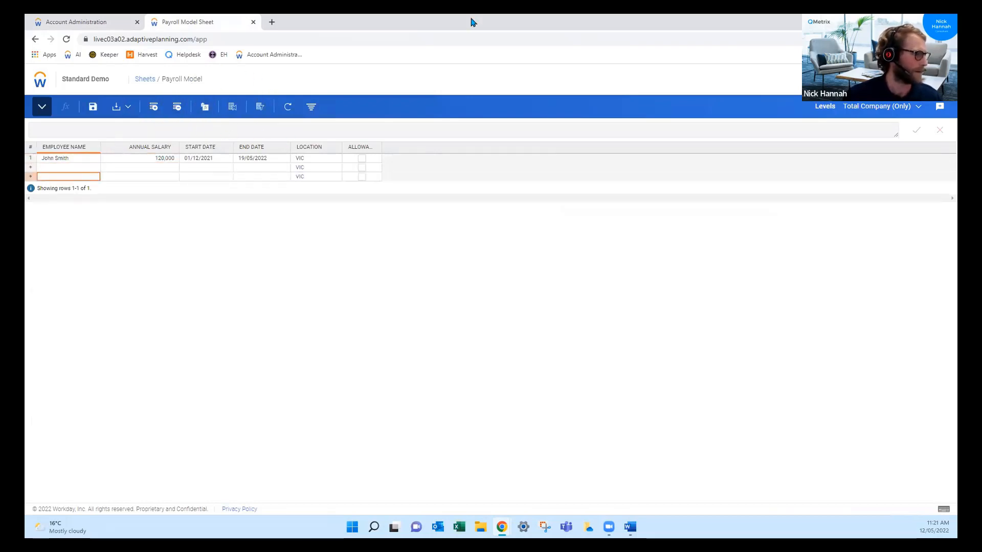
# Return to the Payroll Model Accounts page and go to the manual Import Data page under Integration
pyautogui.click(86, 23)
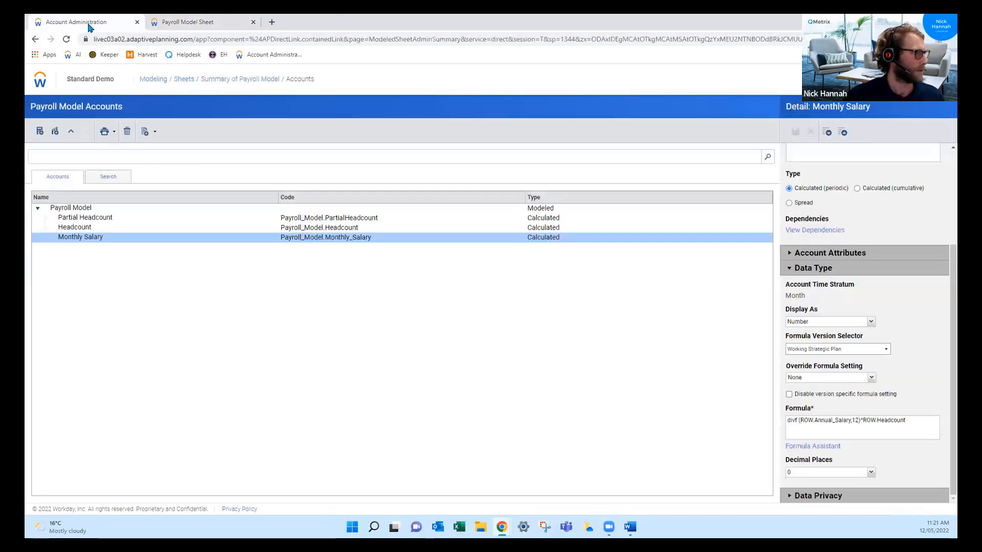
pyautogui.click(40, 82)
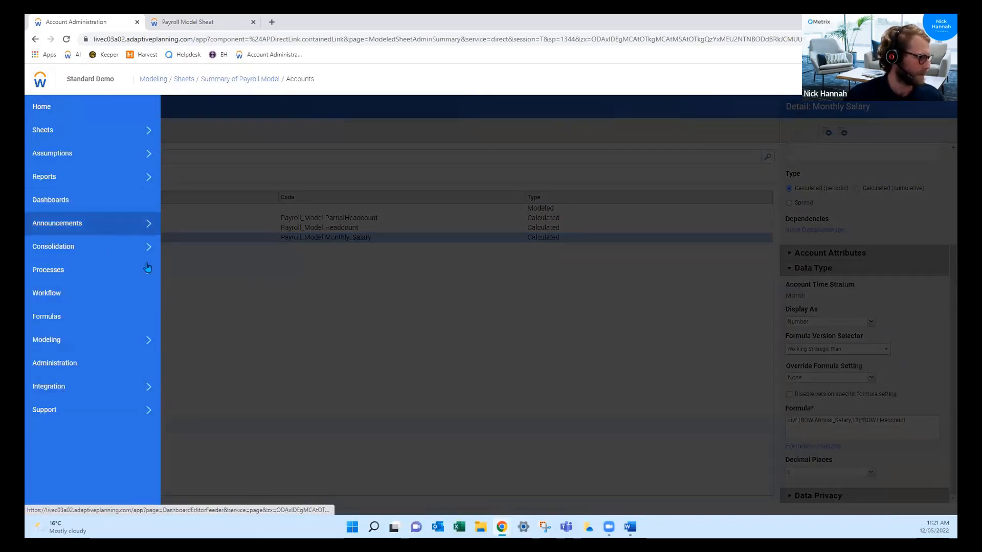
pyautogui.click(148, 386)
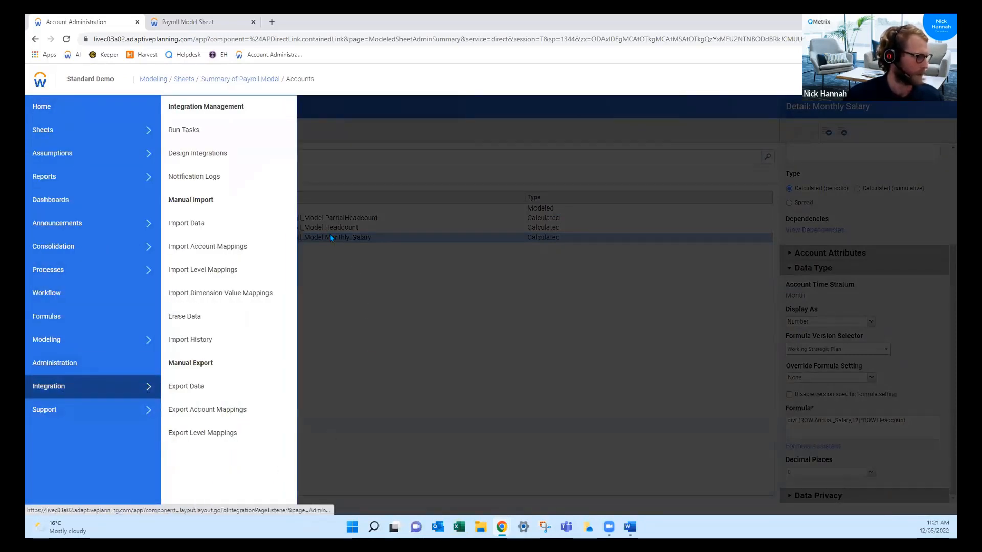
pyautogui.click(213, 224)
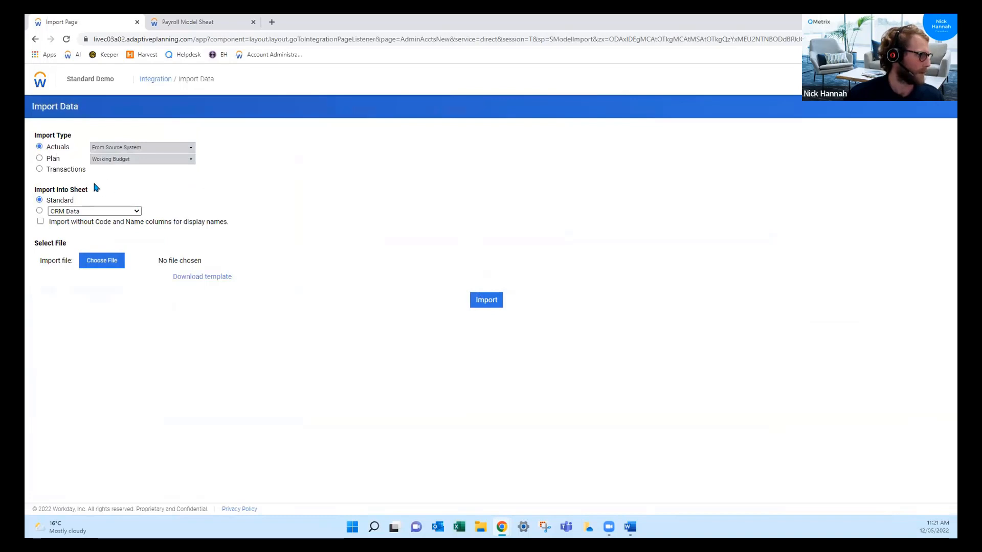
# Set the import type to Plan for the Working Budget version and choose Payroll Model as the sheet to import into
pyautogui.click(39, 158)
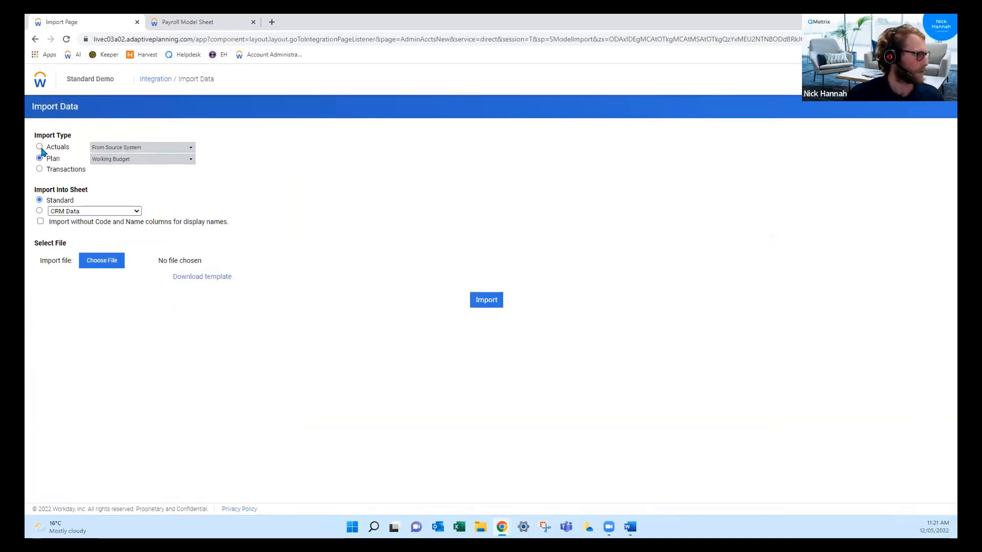
pyautogui.click(191, 159)
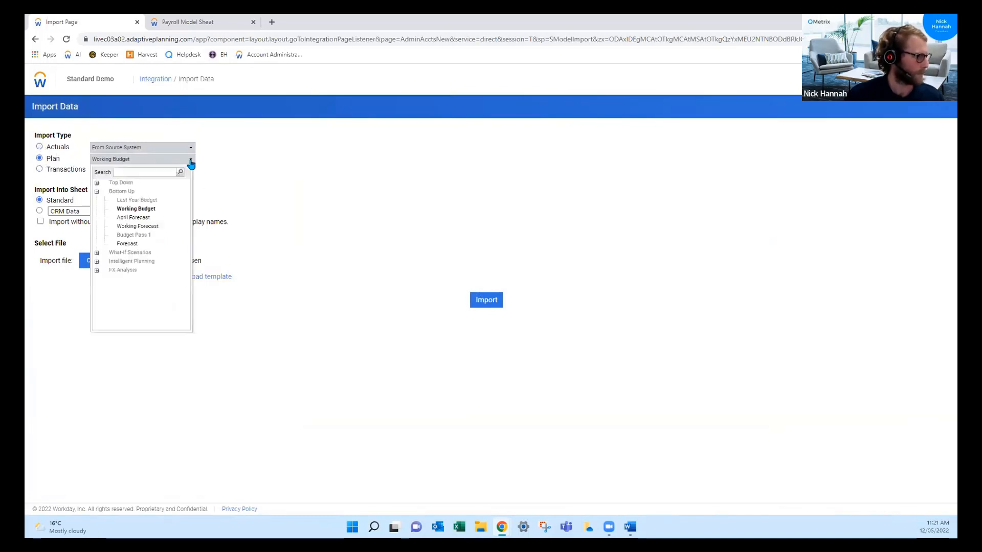
pyautogui.click(191, 163)
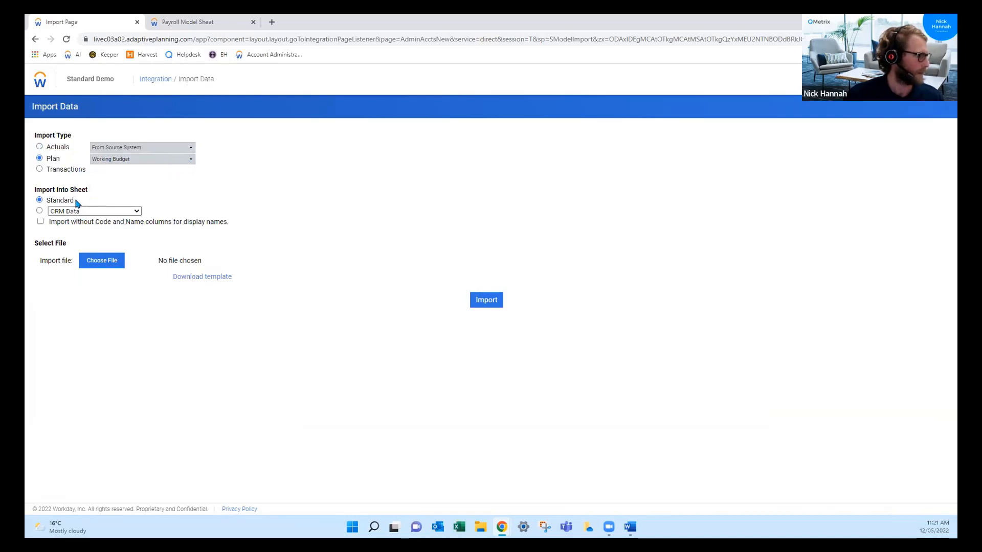
pyautogui.click(40, 212)
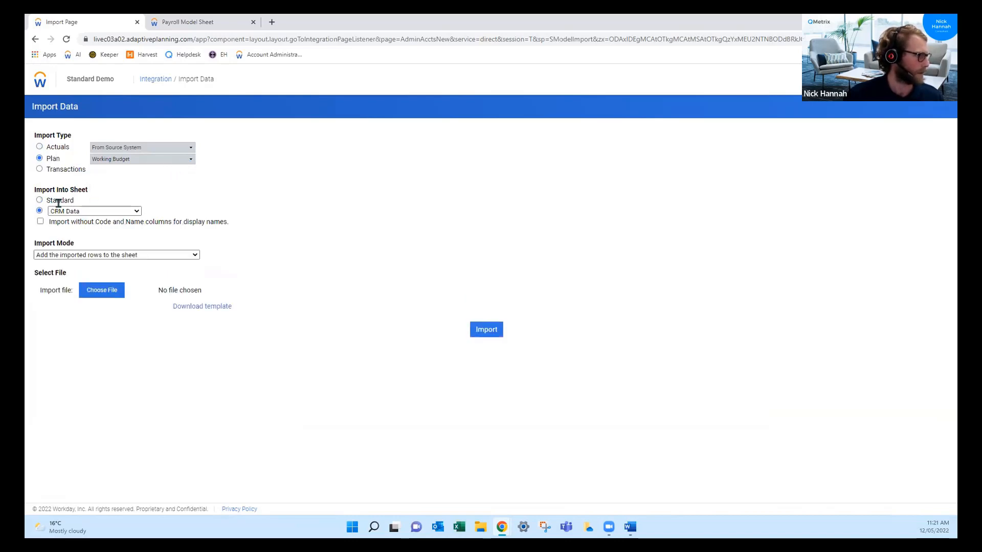
pyautogui.click(137, 212)
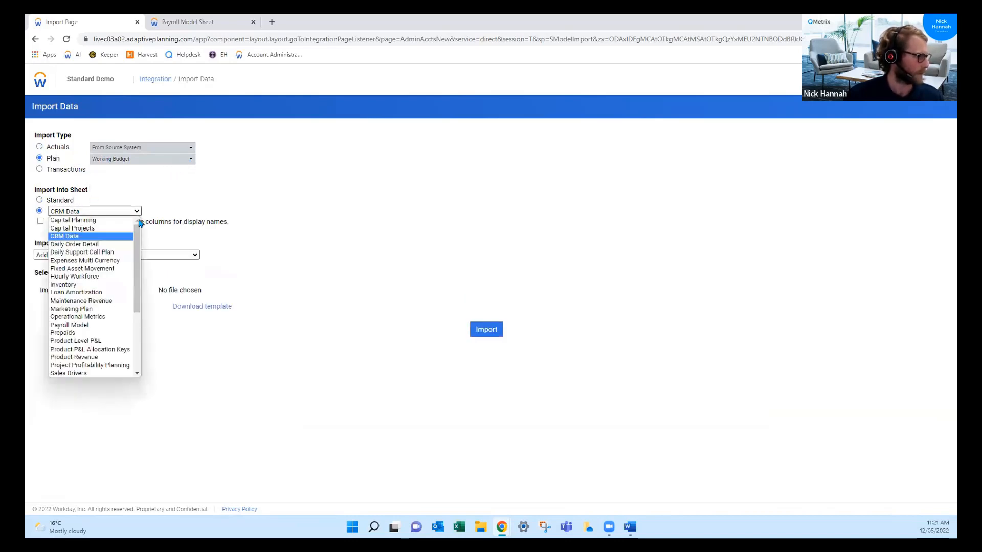
pyautogui.click(97, 325)
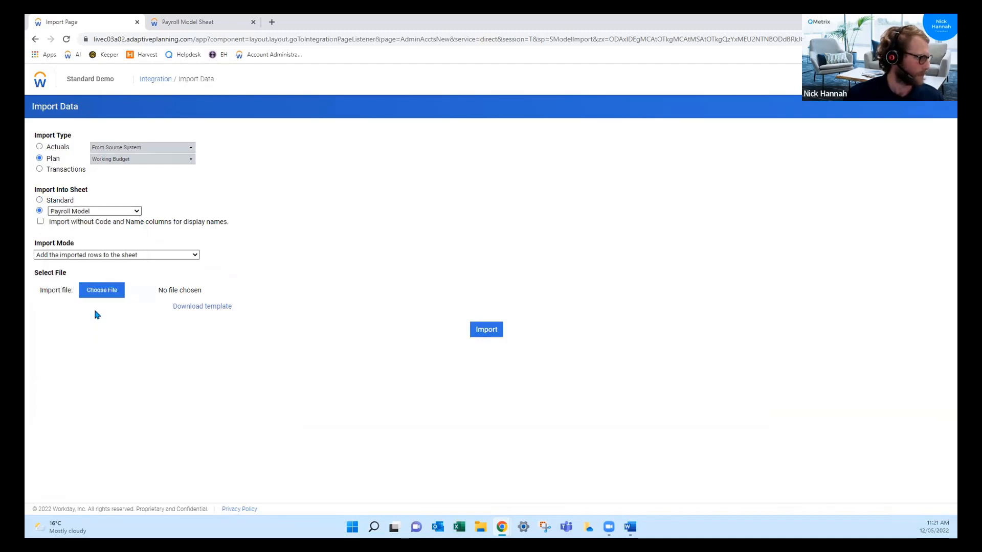
# Download the Payroll Model import template and open it in Excel
pyautogui.click(183, 307)
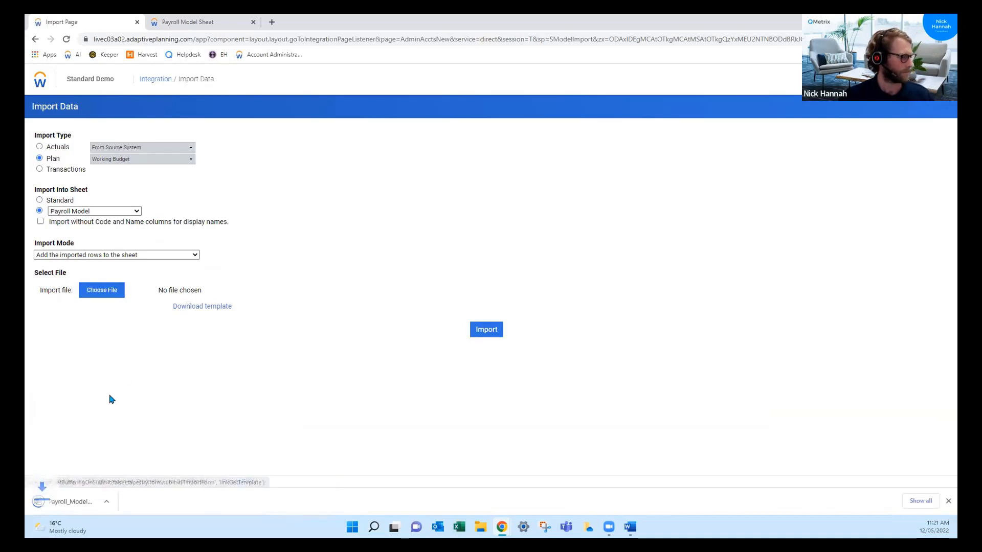
pyautogui.click(88, 505)
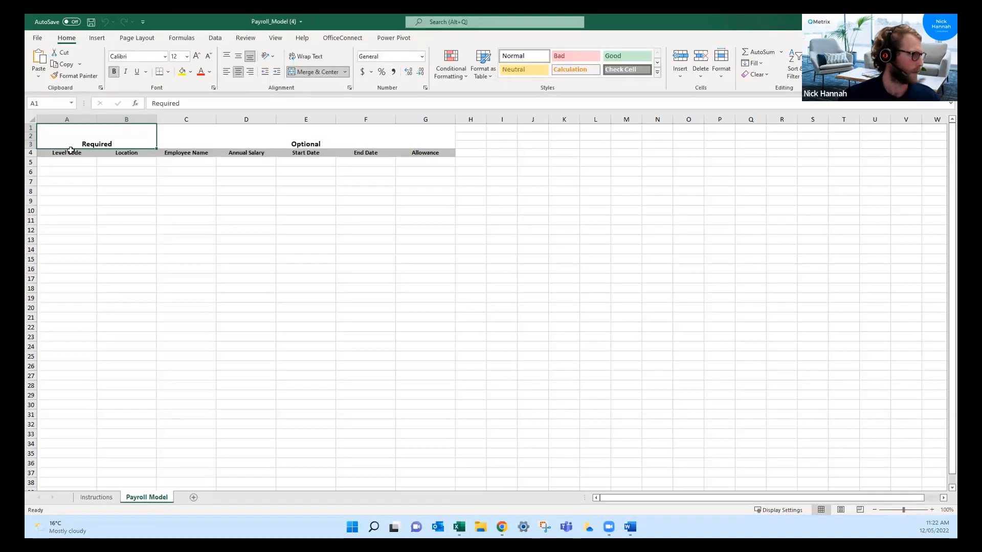
# Examine the template's required and optional columns, from Level Code and Location through Employee Name, Annual Salary, Start Date, End Date and Allowance
pyautogui.click(75, 153)
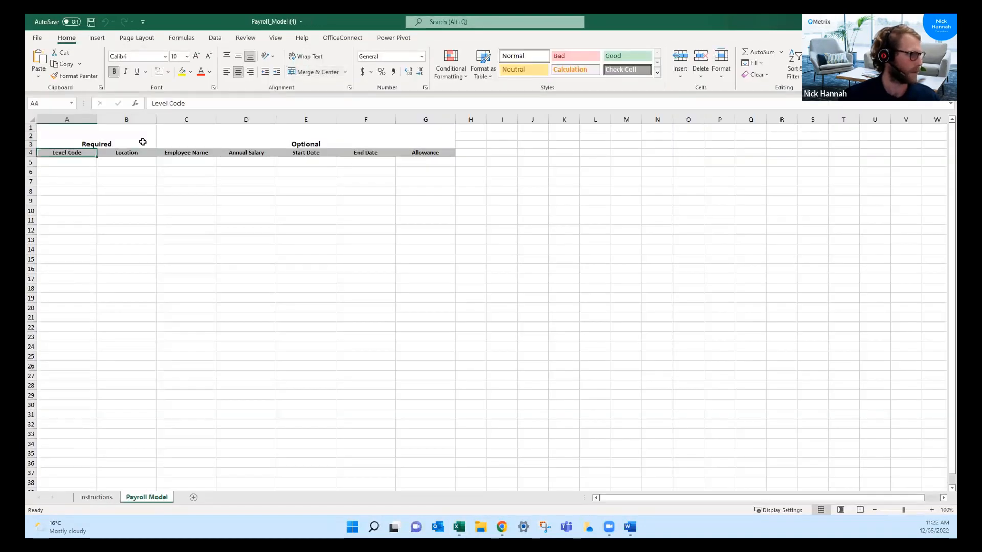
pyautogui.click(144, 153)
pyautogui.click(173, 154)
pyautogui.click(236, 154)
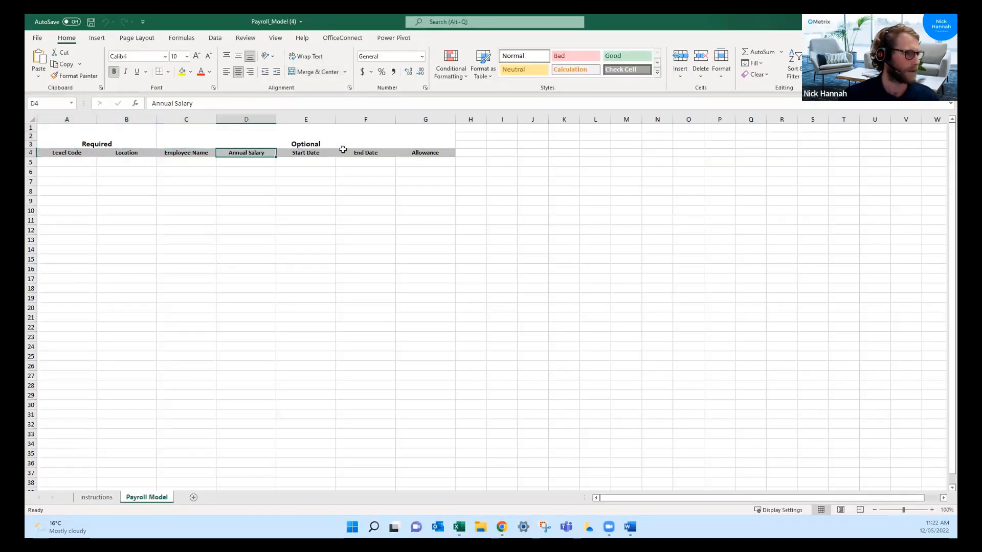
pyautogui.click(64, 163)
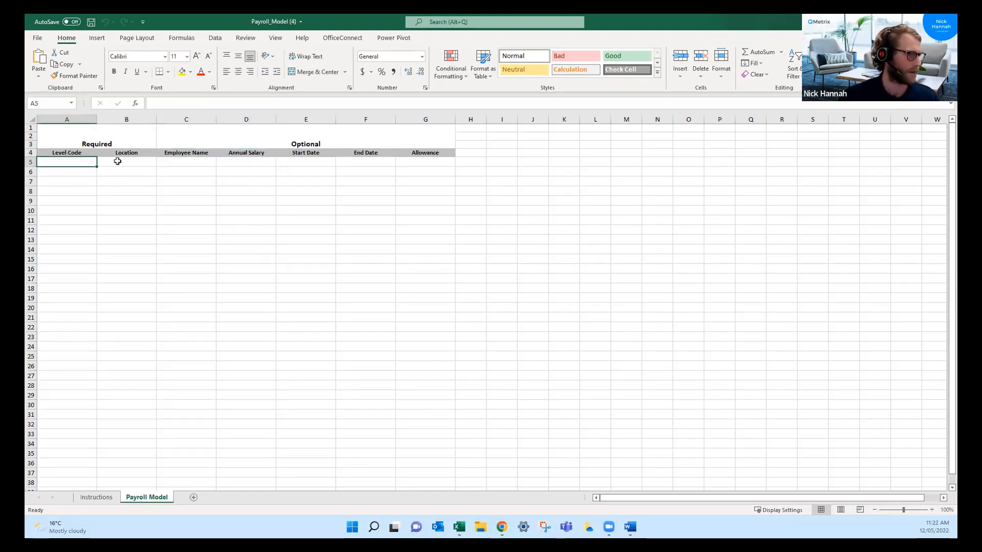
pyautogui.click(191, 164)
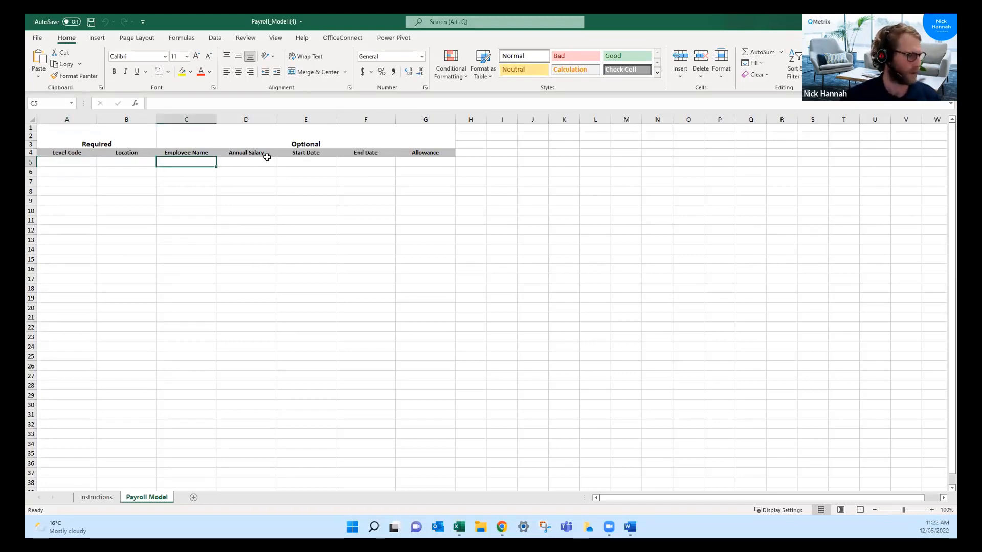
pyautogui.click(247, 161)
pyautogui.click(294, 162)
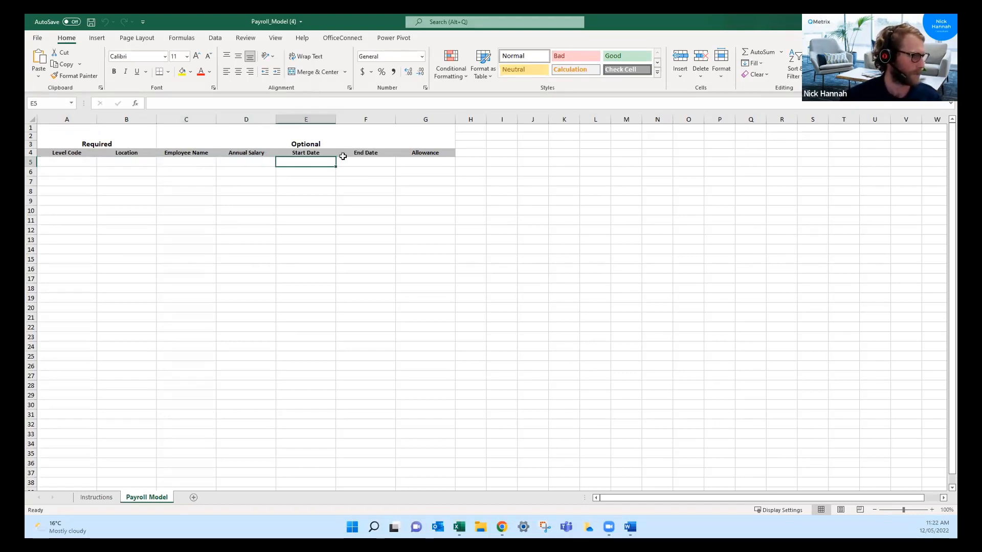
pyautogui.click(376, 162)
pyautogui.click(427, 162)
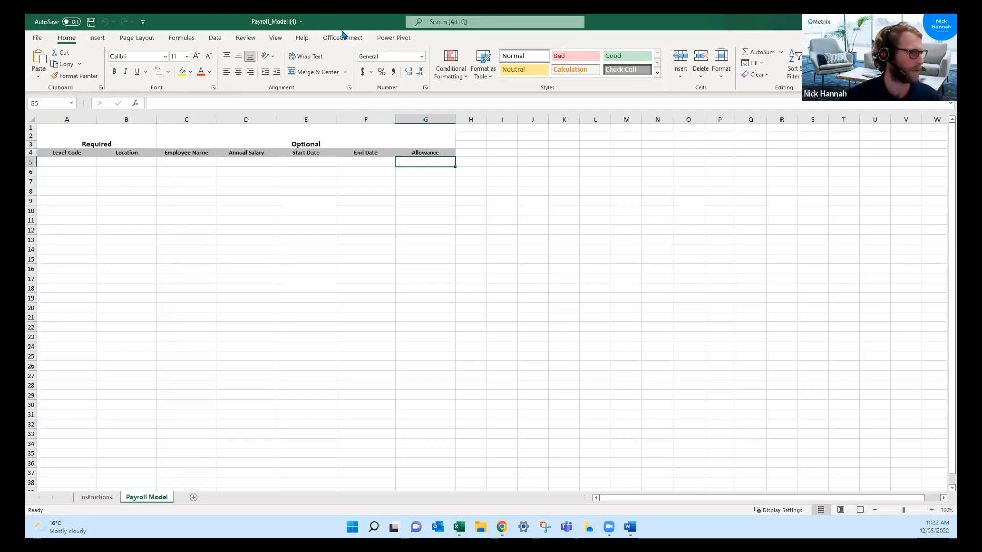
# Shrink the Excel window beside the Import Data page and examine the template's required Level Code and Location columns
pyautogui.click(923, 22)
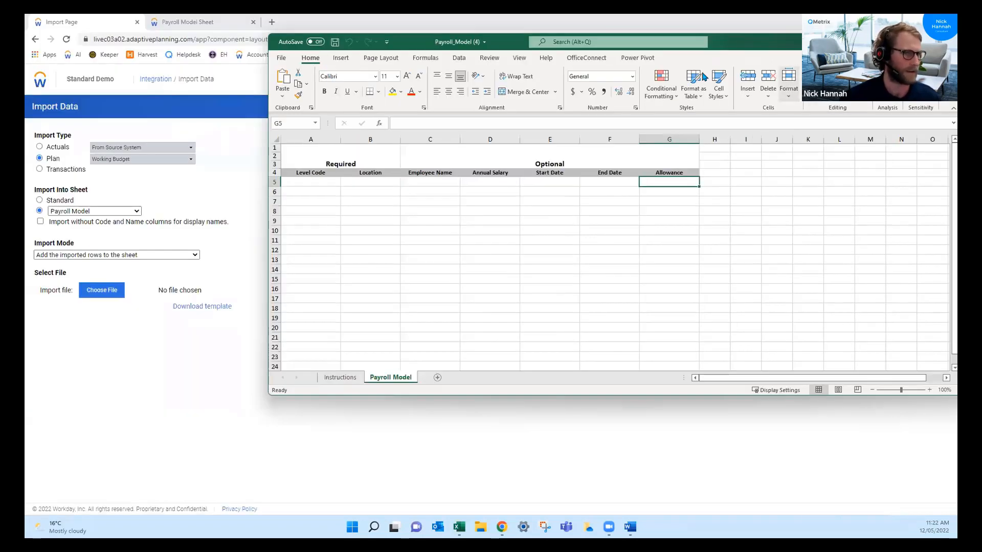
pyautogui.click(320, 182)
pyautogui.click(356, 180)
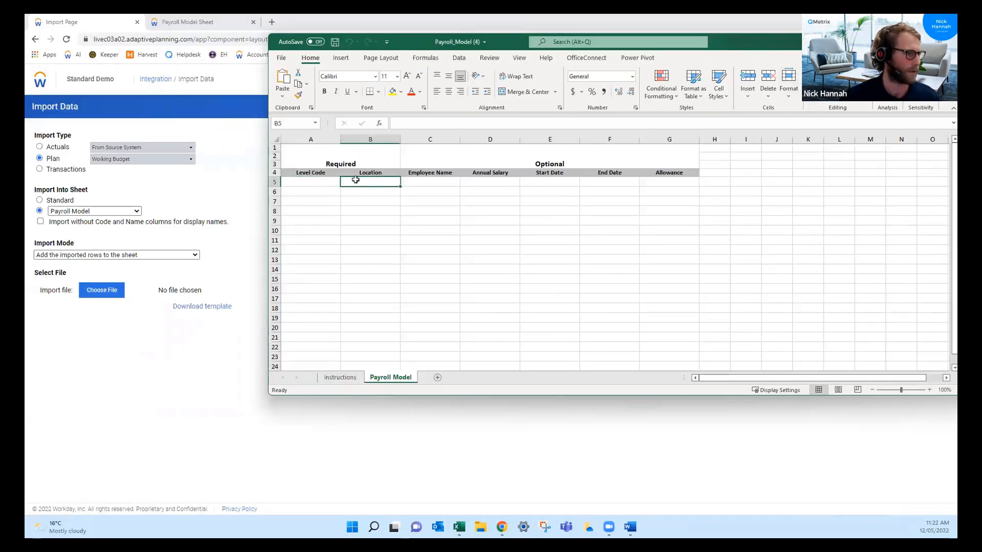
pyautogui.click(317, 159)
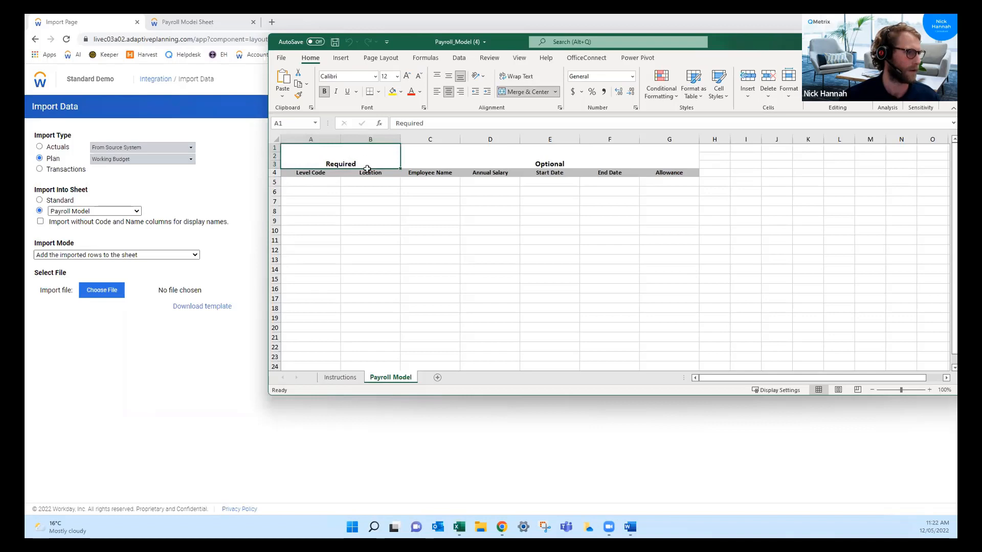
pyautogui.click(372, 180)
pyautogui.click(315, 182)
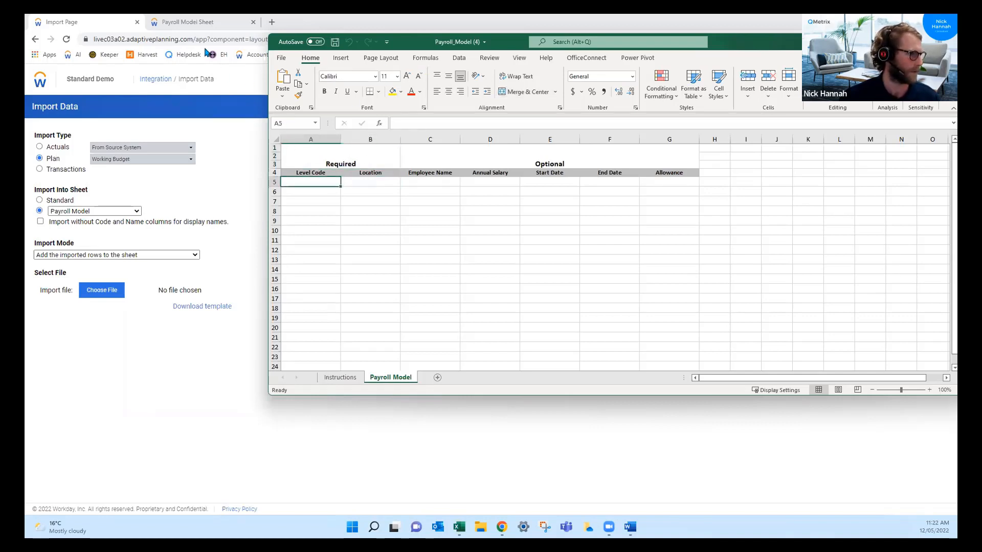
pyautogui.click(368, 178)
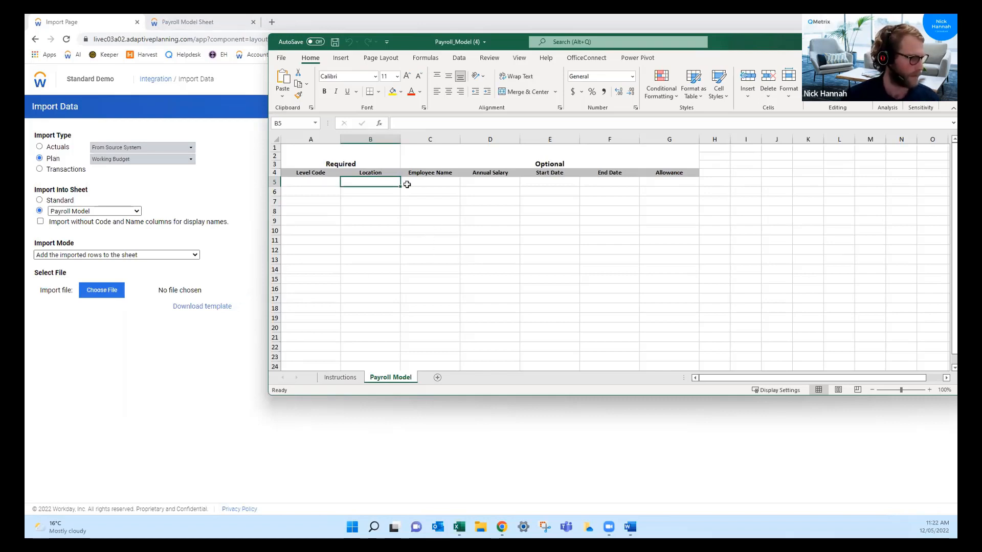
pyautogui.click(315, 183)
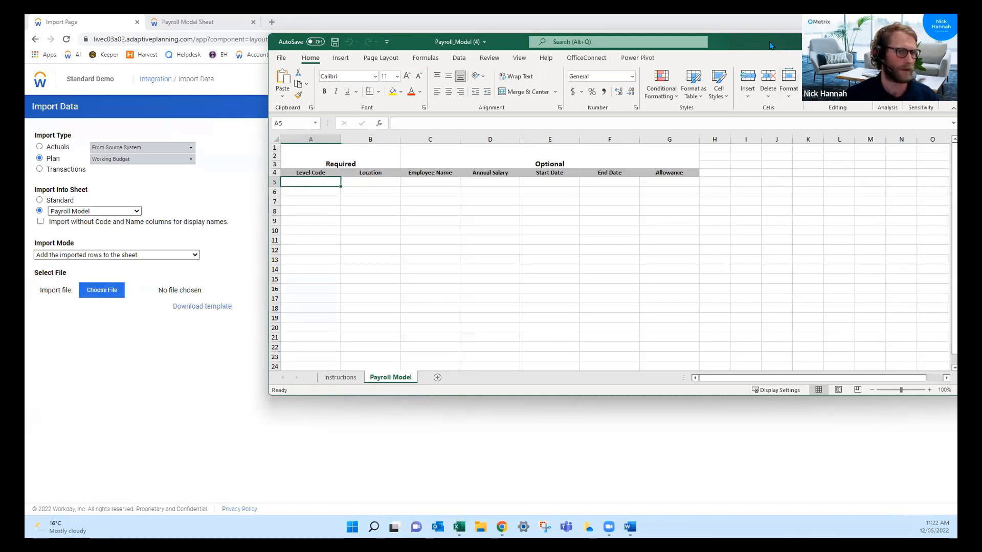
pyautogui.moveTo(724, 51); pyautogui.dragTo(669, 58)
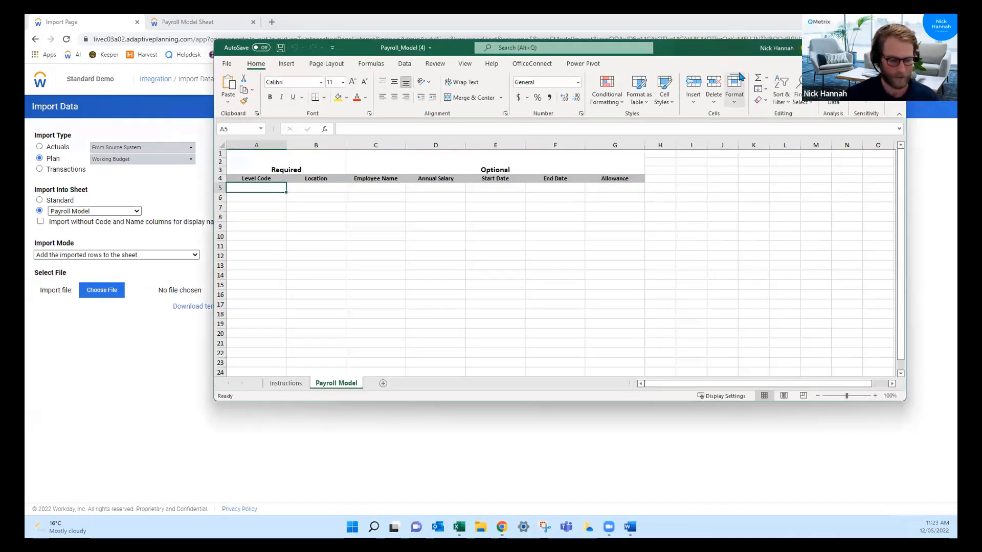
pyautogui.write('&')
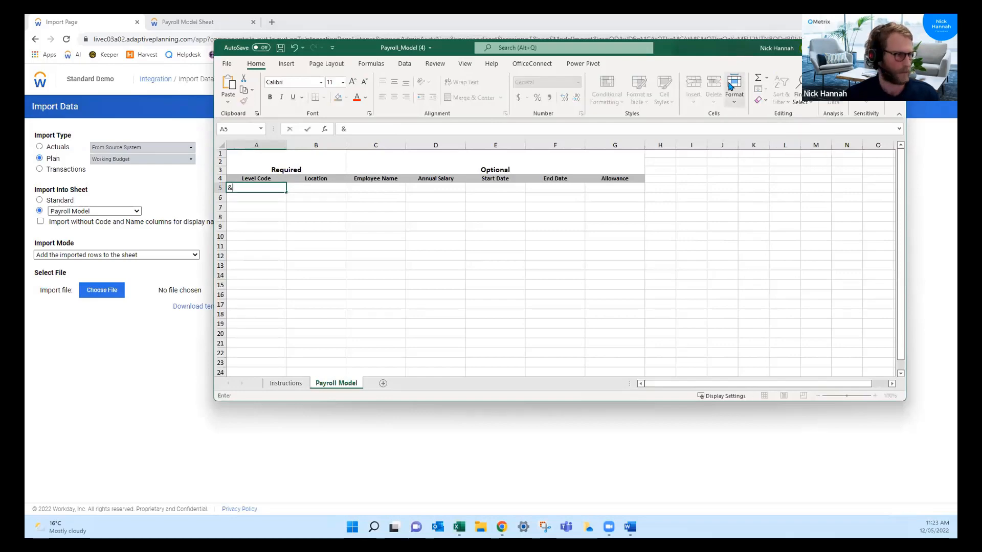
pyautogui.write('and')
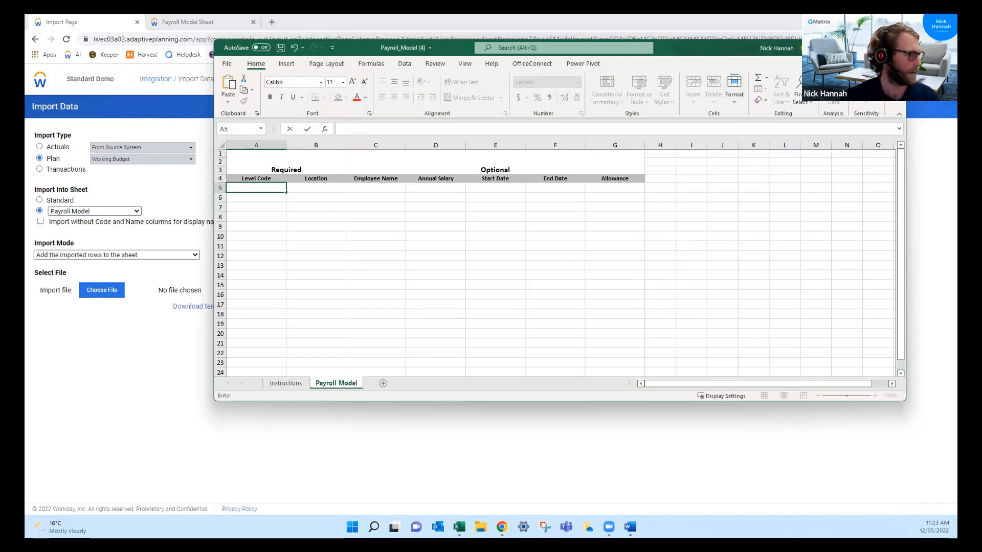
pyautogui.moveTo(806, 204); pyautogui.dragTo(805, 198)
pyautogui.click(816, 187)
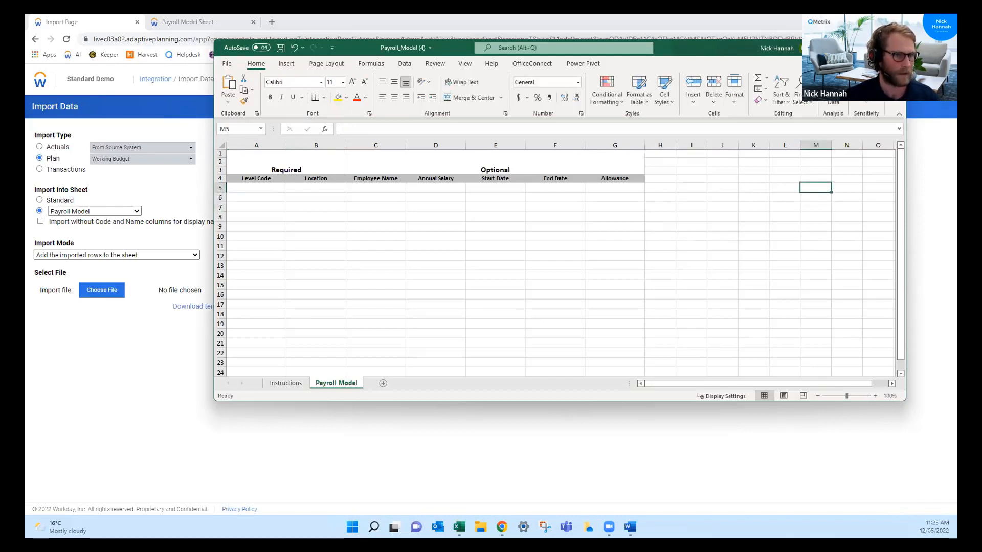
# Switch back to the browser's Payroll Model sheet and delete the two blank employee rows
pyautogui.click(95, 295)
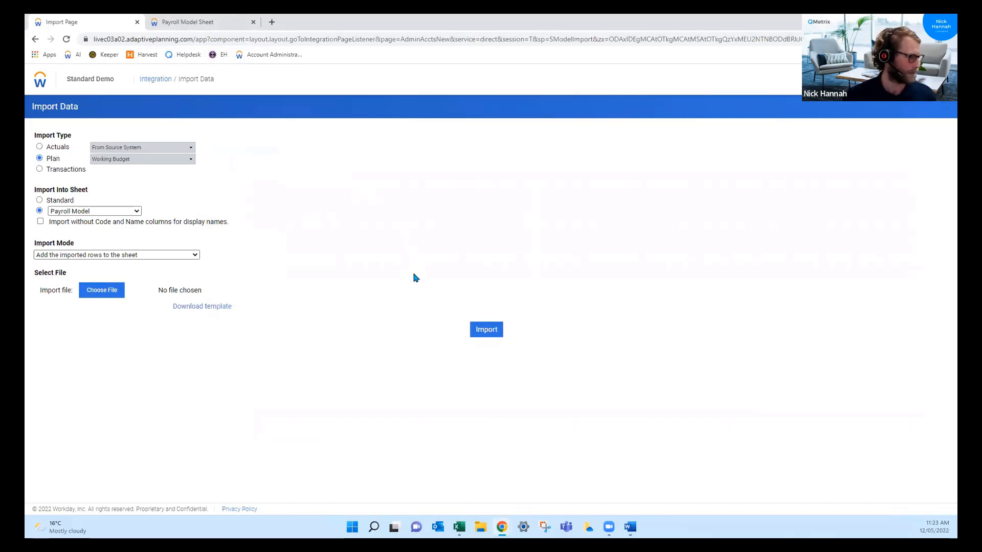
pyautogui.click(188, 22)
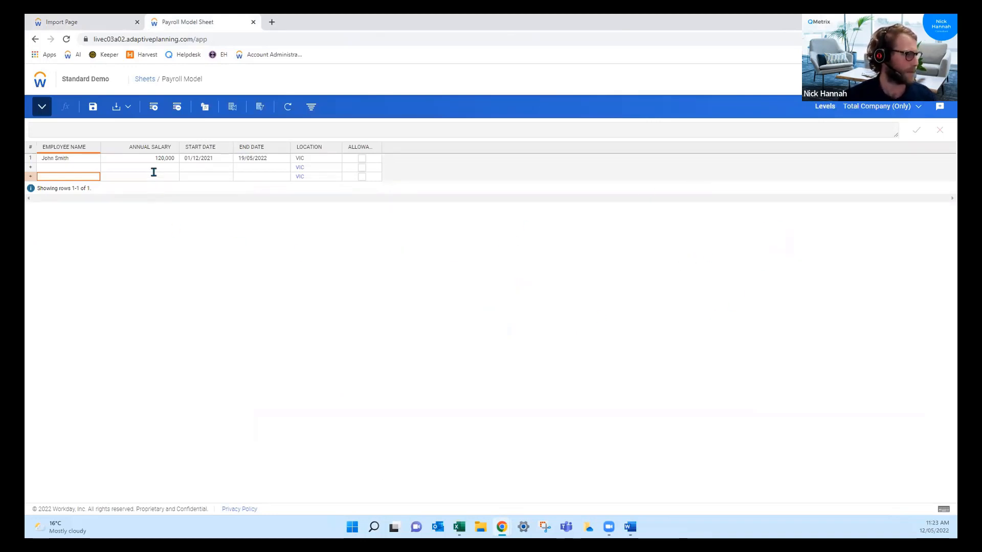
pyautogui.moveTo(154, 171); pyautogui.dragTo(193, 187)
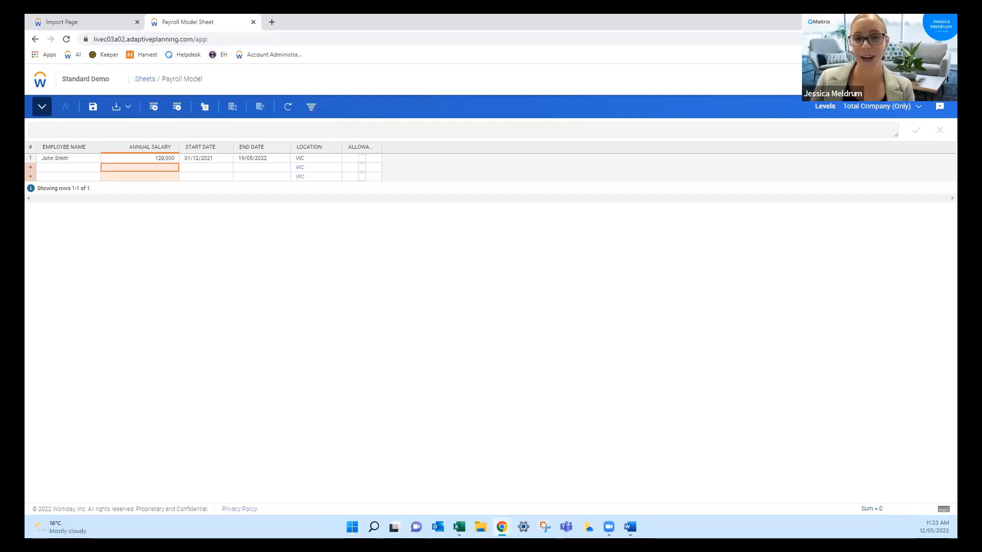
pyautogui.click(177, 107)
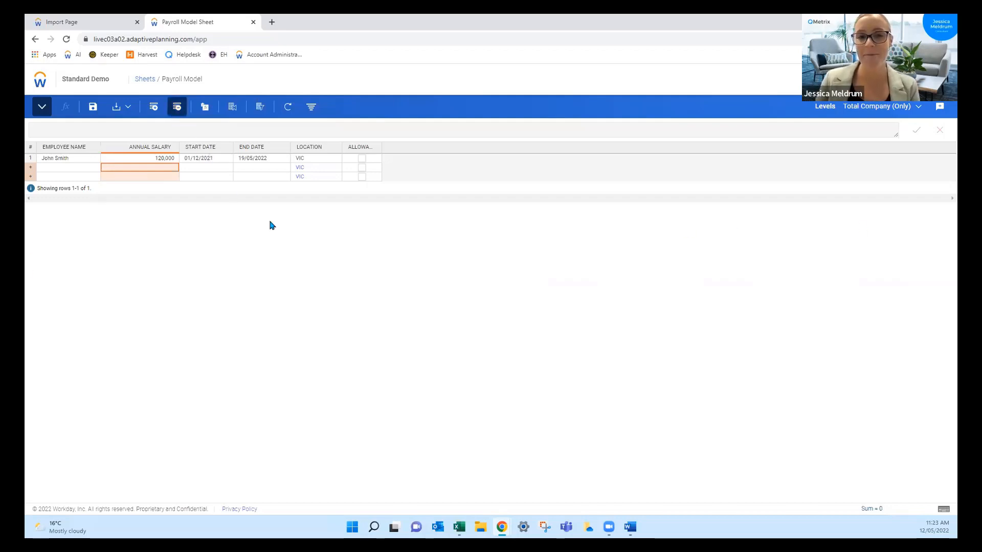
pyautogui.click(407, 319)
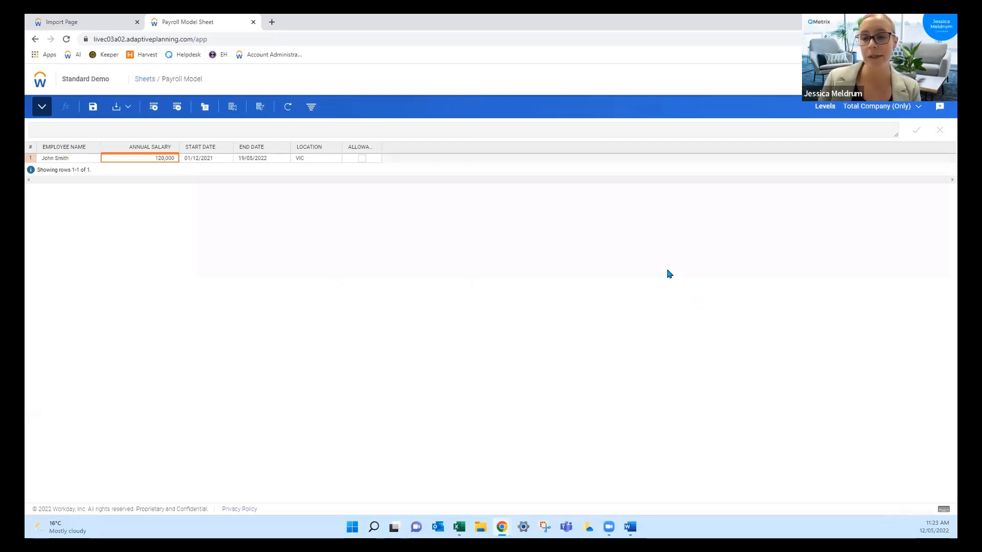
# Go back to model management and open the columns and levels editor of the Payroll Model level-assigned sheet
pyautogui.click(85, 21)
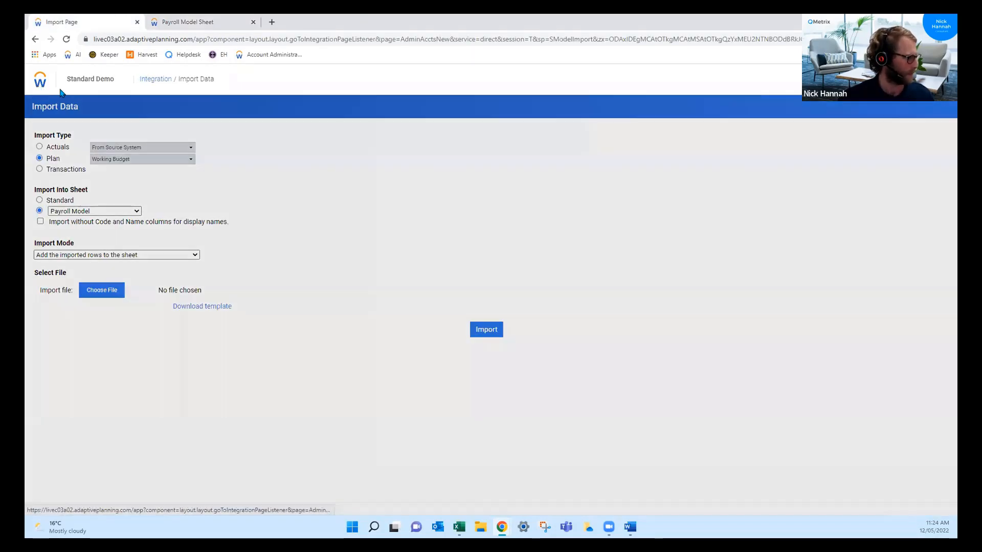
pyautogui.click(41, 81)
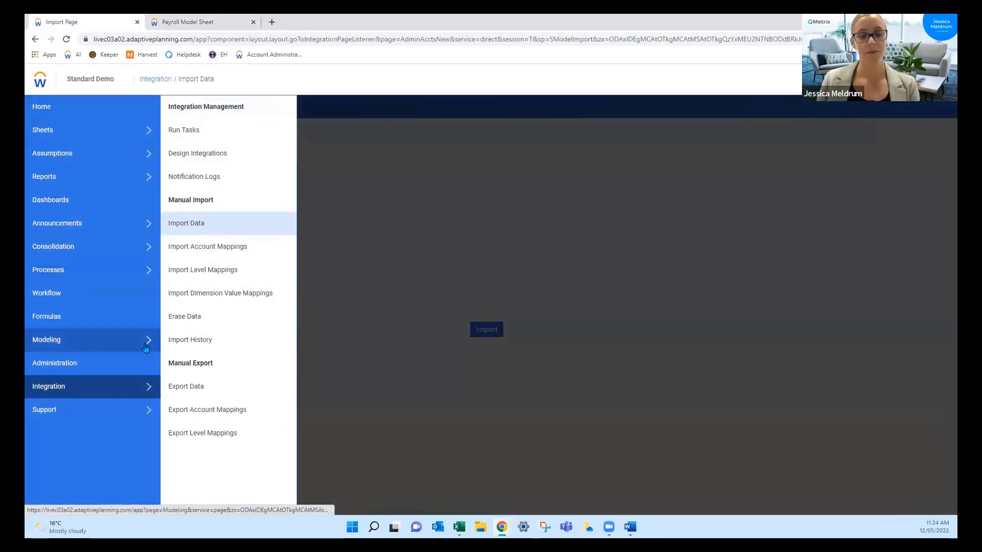
pyautogui.moveTo(76, 340)
pyautogui.click(213, 154)
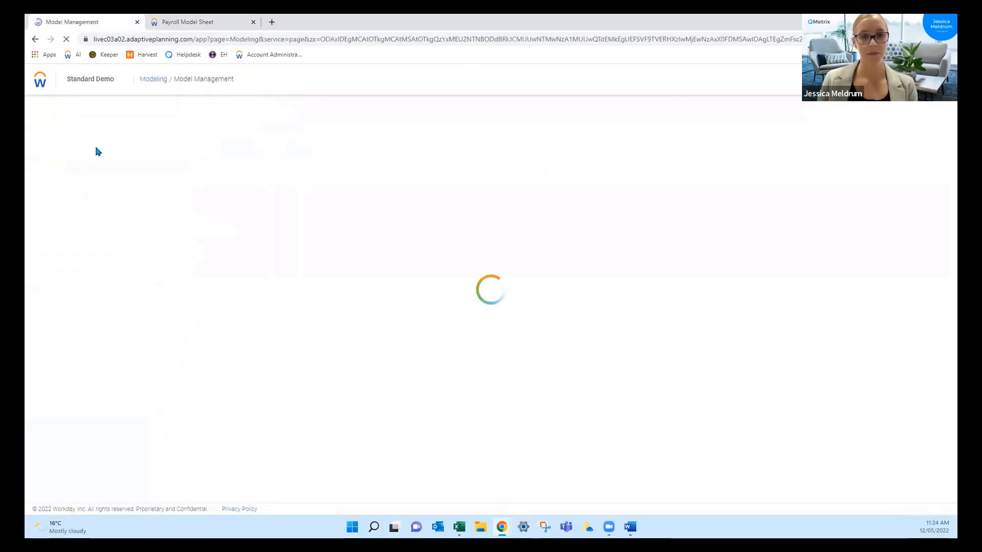
pyautogui.click(38, 77)
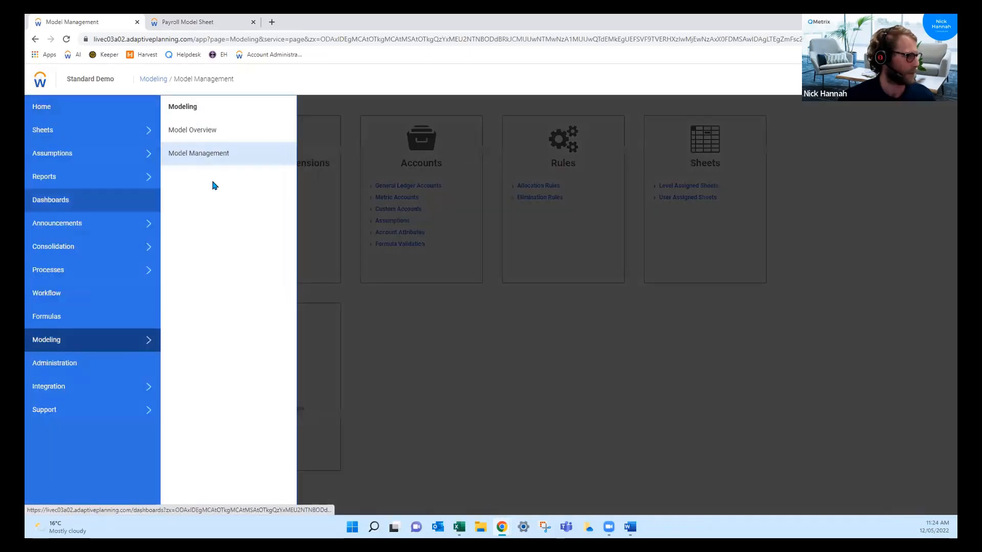
pyautogui.click(686, 297)
pyautogui.click(680, 187)
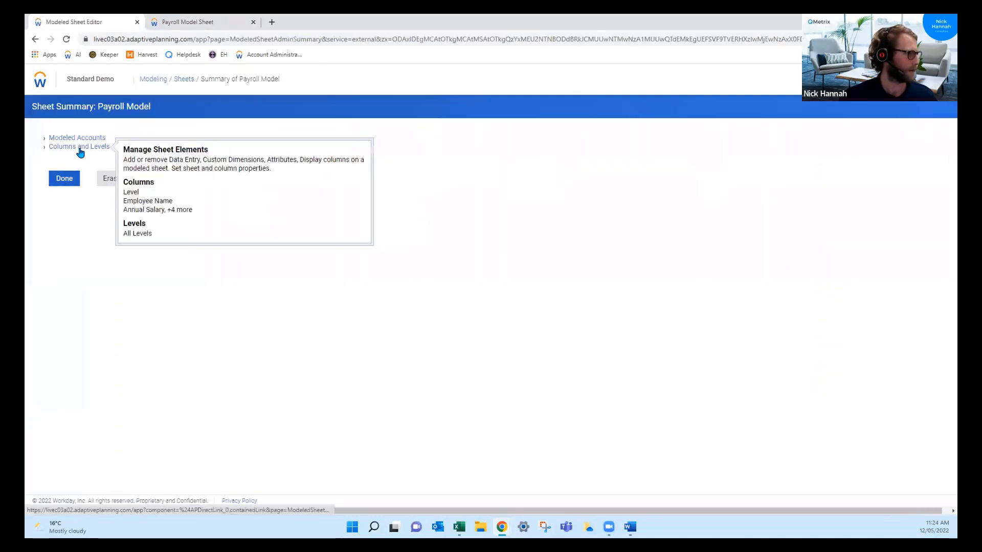
pyautogui.click(80, 148)
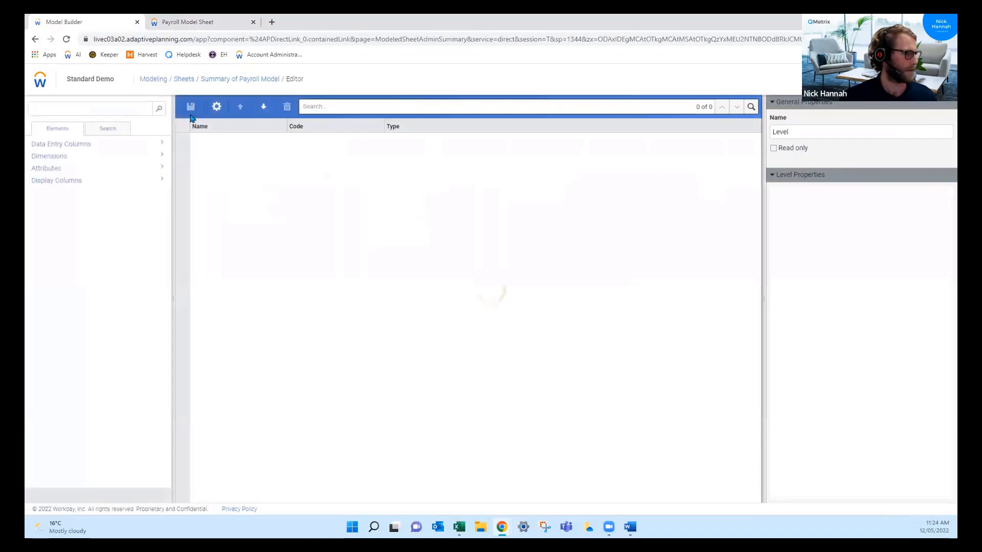
# Rename the Employee Name column to Employee Surname and save the sheet's column setup
pyautogui.click(275, 156)
pyautogui.moveTo(851, 132); pyautogui.dragTo(776, 132)
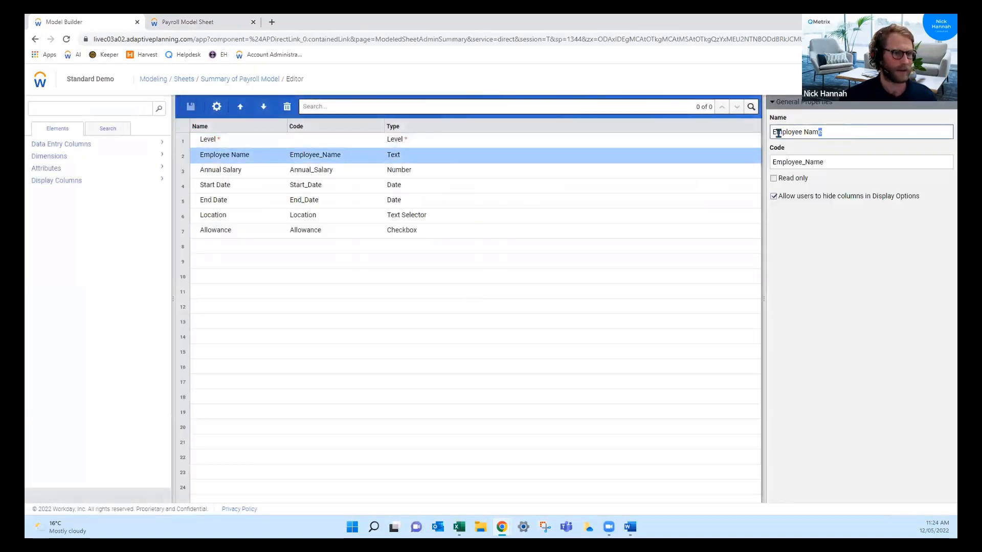
pyautogui.click(782, 132)
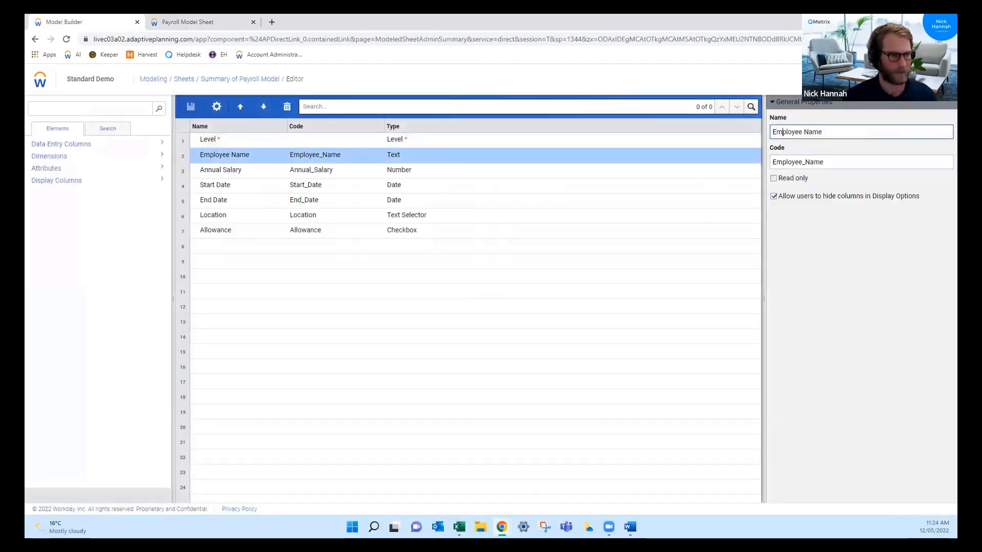
pyautogui.write('S')
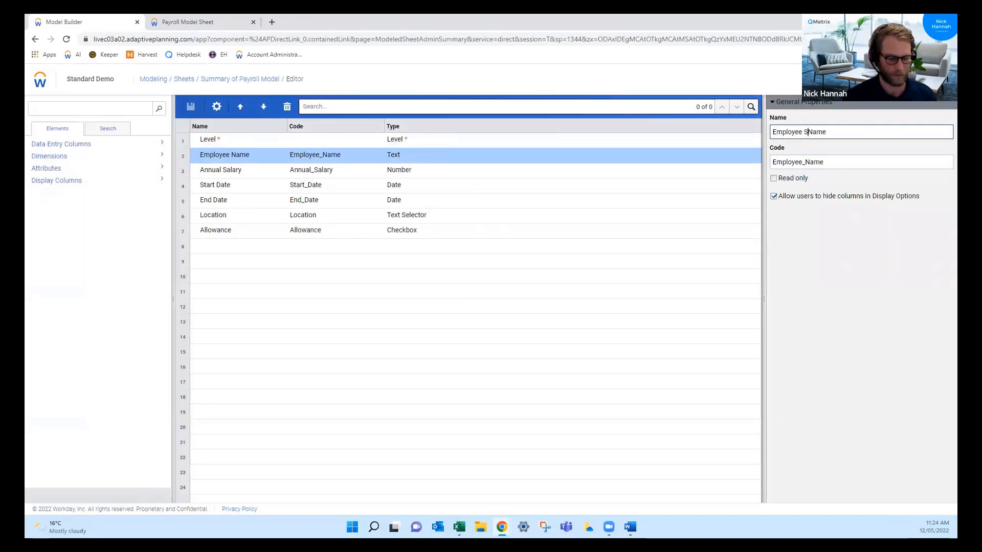
pyautogui.write('urname')
pyautogui.hotkey('shift', 'End')
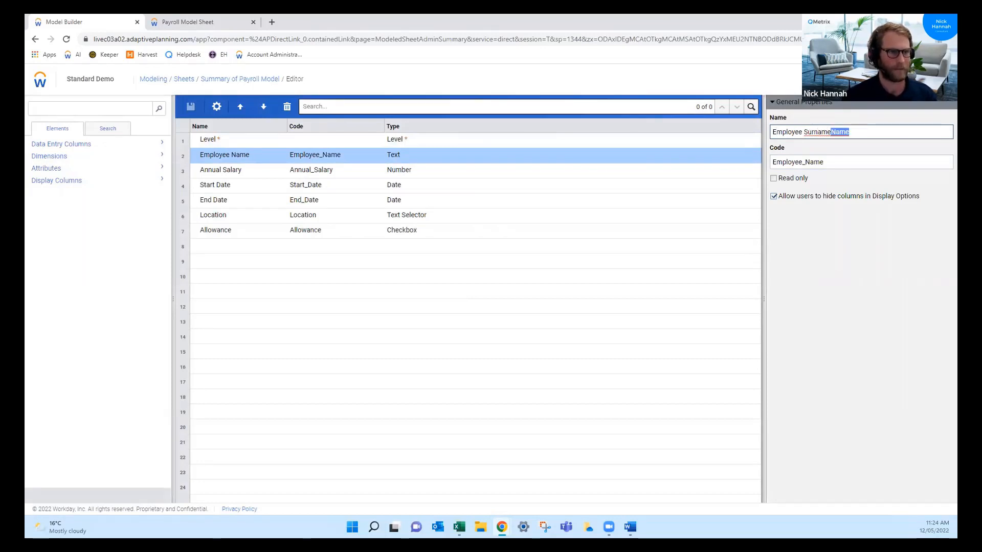
pyautogui.press('Delete')
pyautogui.click(241, 190)
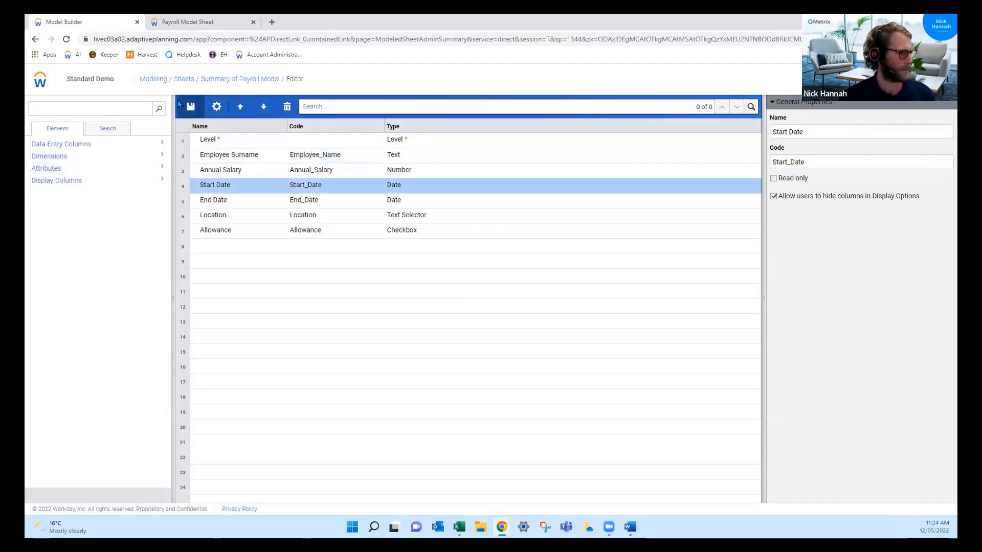
pyautogui.hotkey('ctrl', 's')
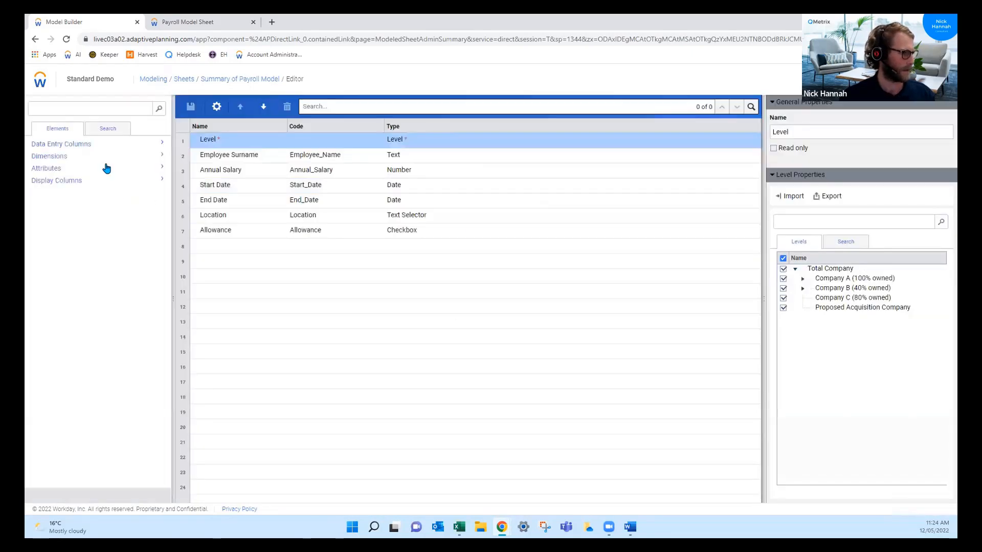
# Try adding a Text data entry column above Employee Surname and remove it again
pyautogui.click(99, 144)
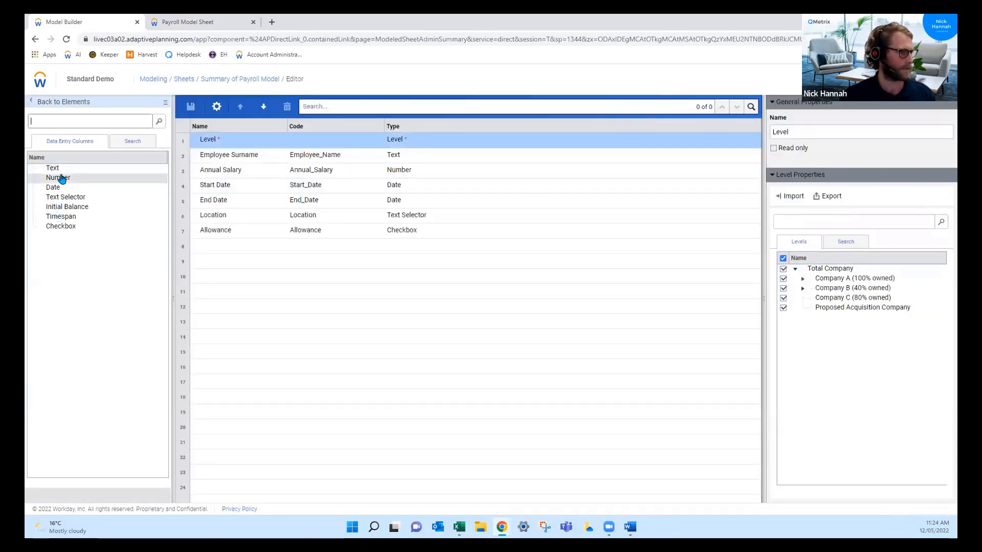
pyautogui.moveTo(57, 169); pyautogui.dragTo(277, 162)
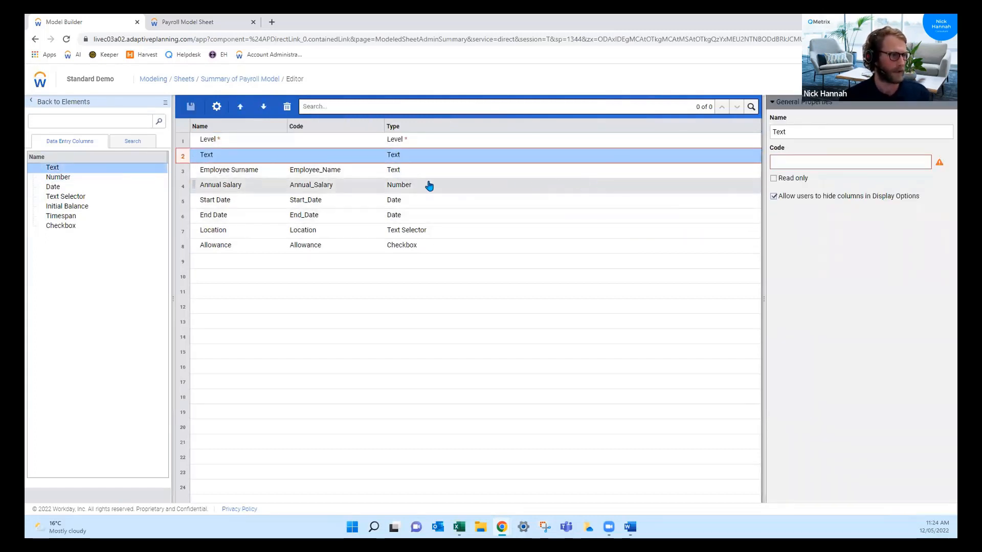
pyautogui.click(287, 107)
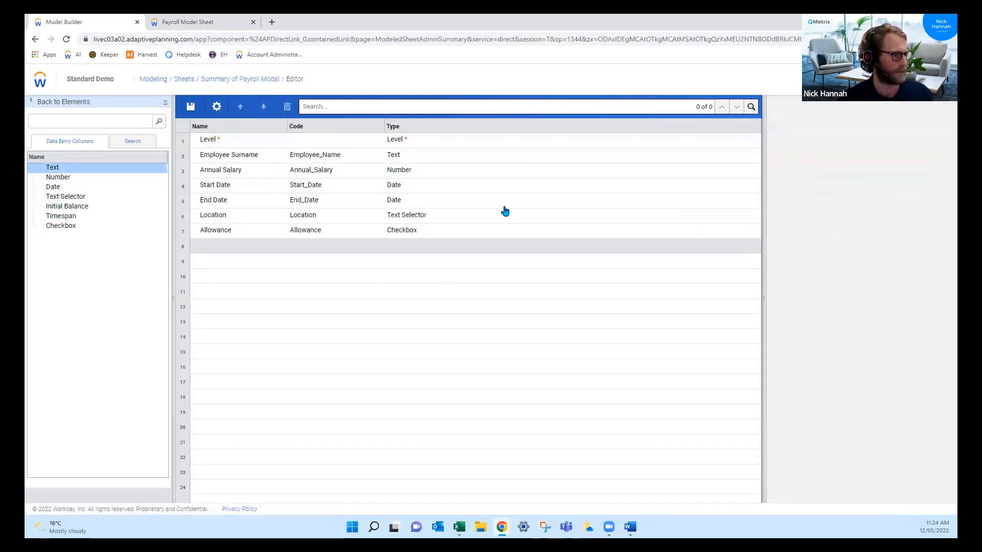
pyautogui.click(484, 179)
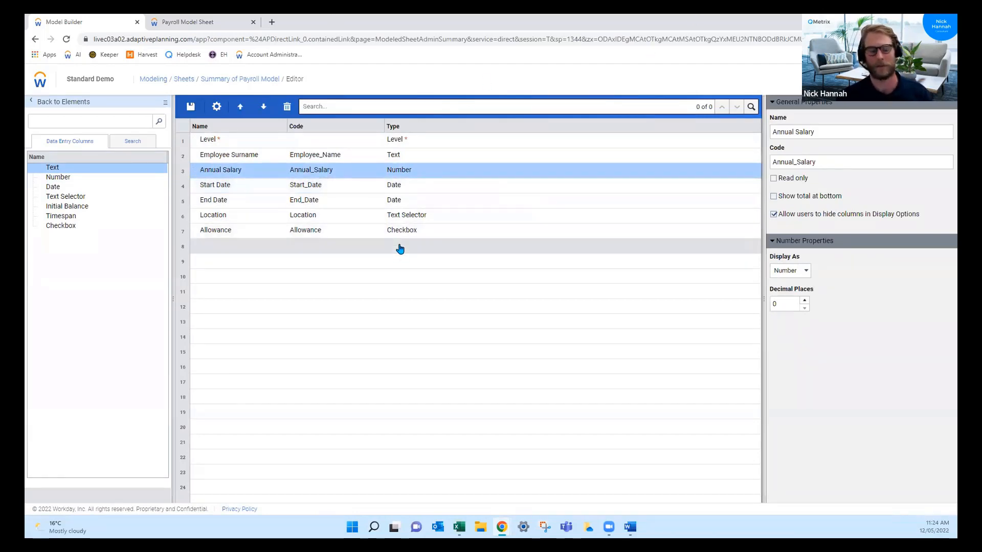
pyautogui.click(419, 280)
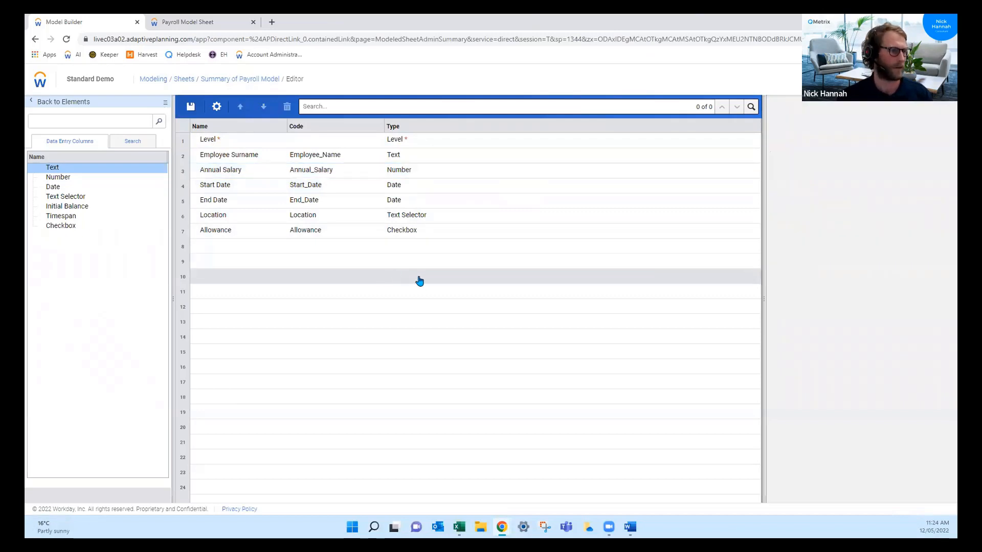
pyautogui.click(392, 201)
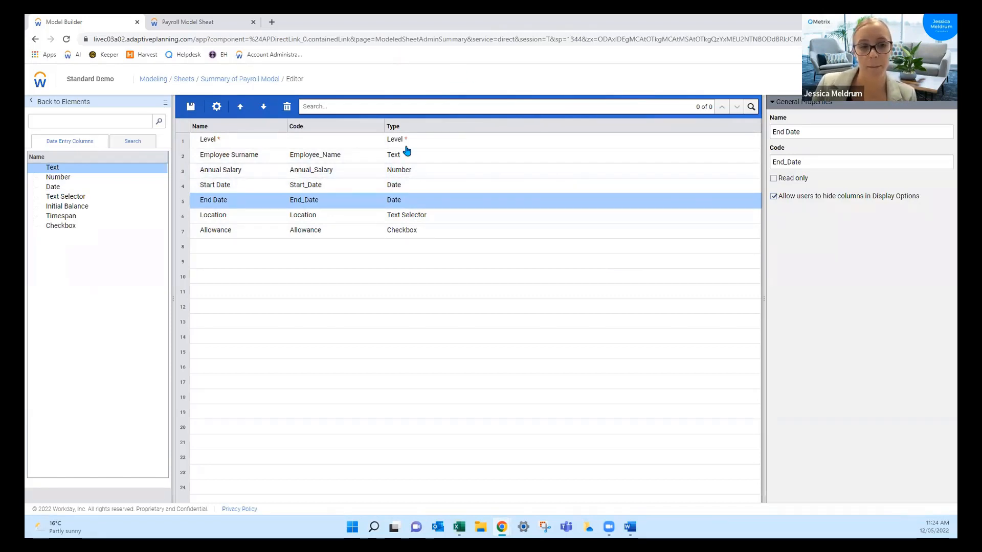
# Switch to the open Payroll Model sheet, add two blank rows and enter an employee's name in the first new row
pyautogui.click(217, 20)
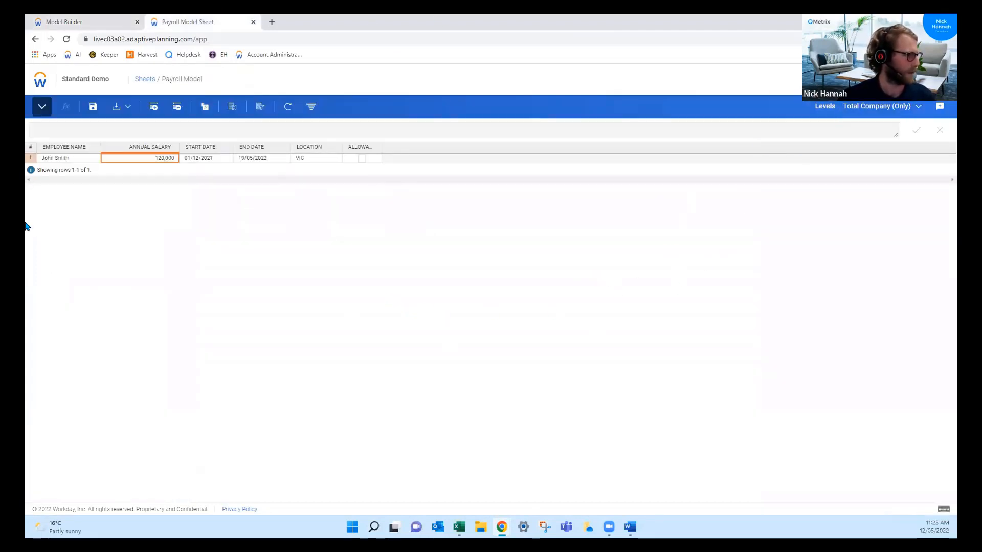
pyautogui.click(155, 106)
pyautogui.click(75, 169)
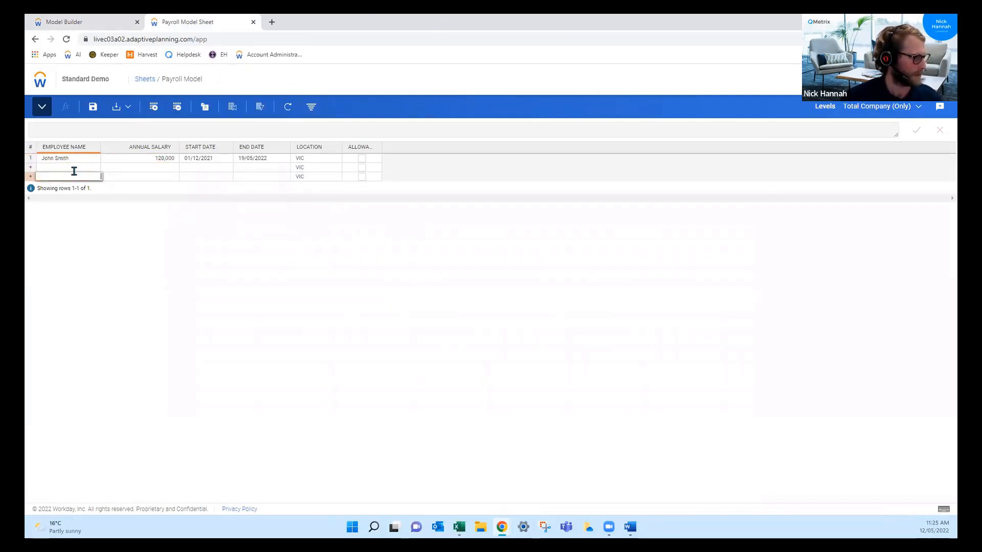
pyautogui.write('Mi')
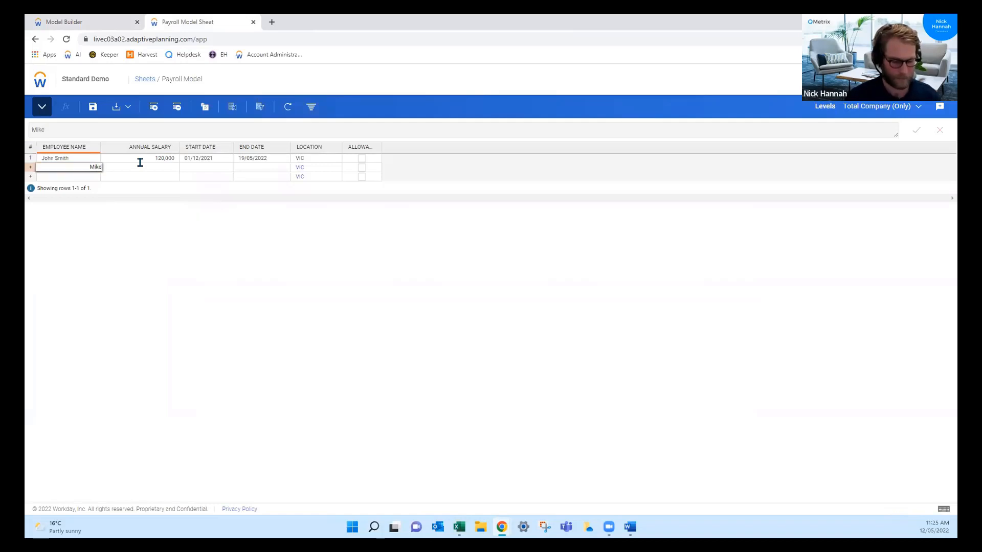
pyautogui.write('ke')
pyautogui.press('Return')
# Set the new employee's annual salary to 100,000 and save the sheet
pyautogui.press('Tab')
pyautogui.press('Up')
pyautogui.write('1')
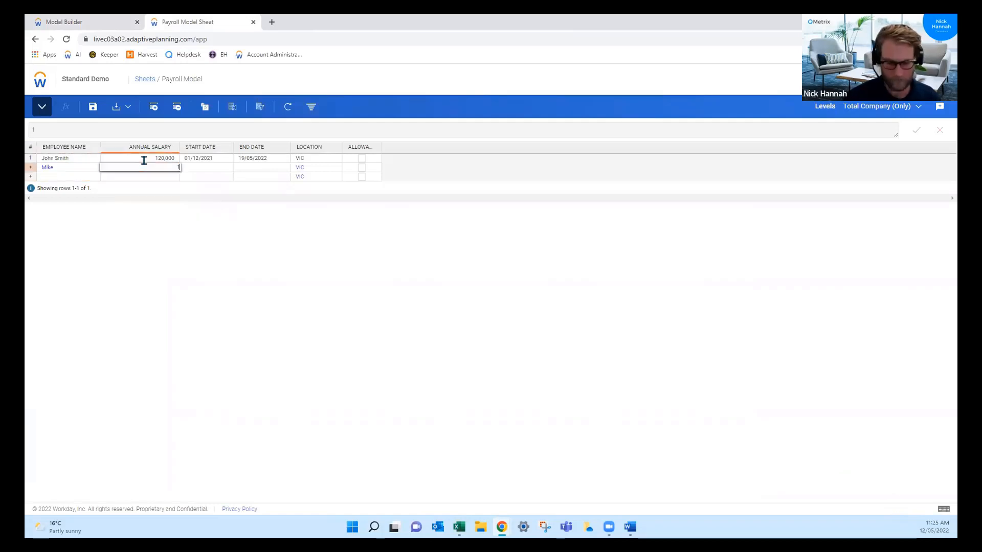
pyautogui.press('Return')
pyautogui.press('Tab')
pyautogui.press('Up')
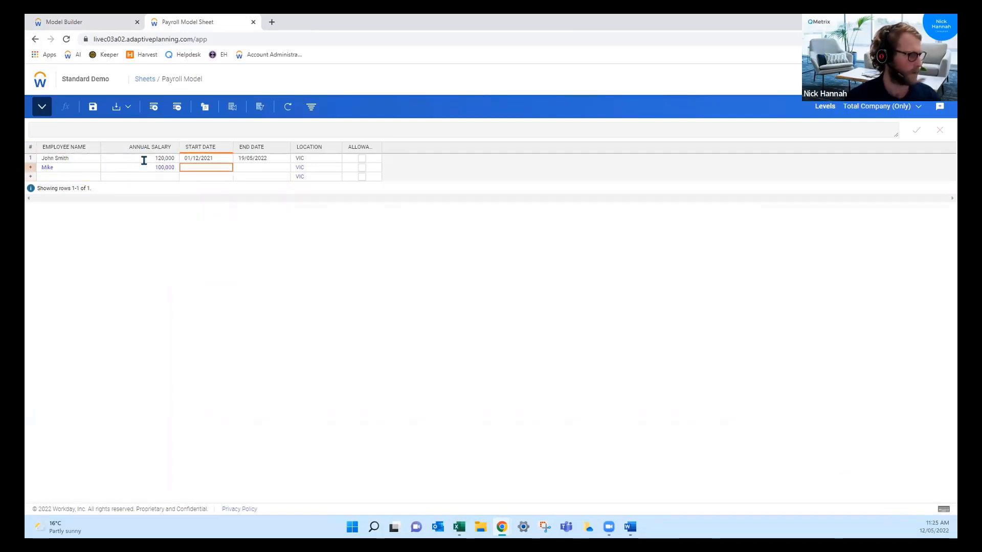
pyautogui.click(93, 106)
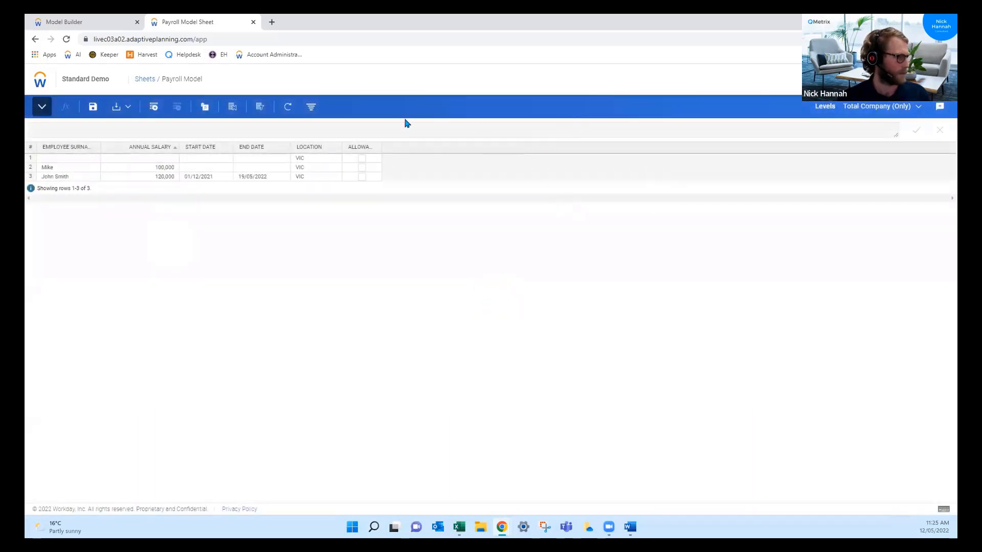
# Sort the employee rows by Annual Salary in descending order, and re-sort them by End Date in ascending order
pyautogui.click(137, 146)
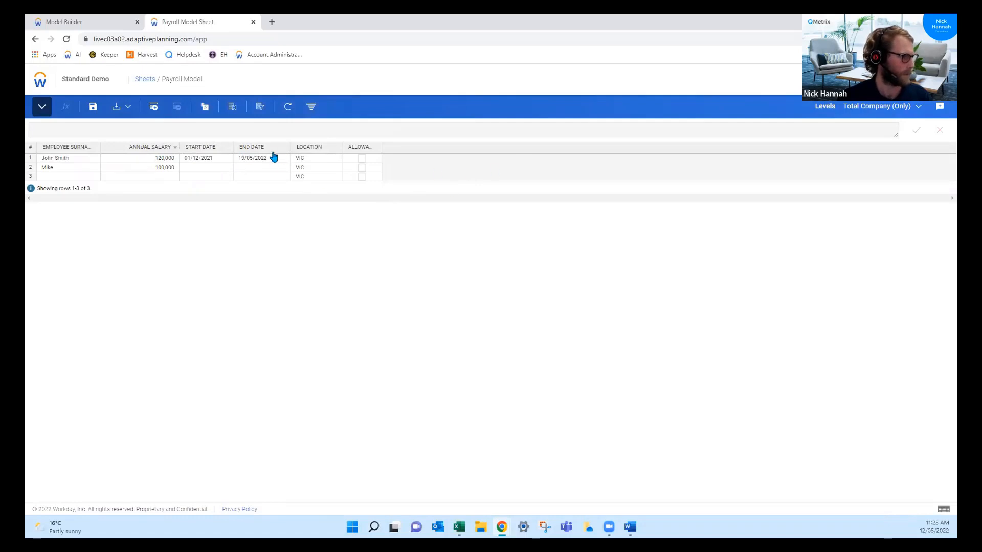
pyautogui.press('F5')
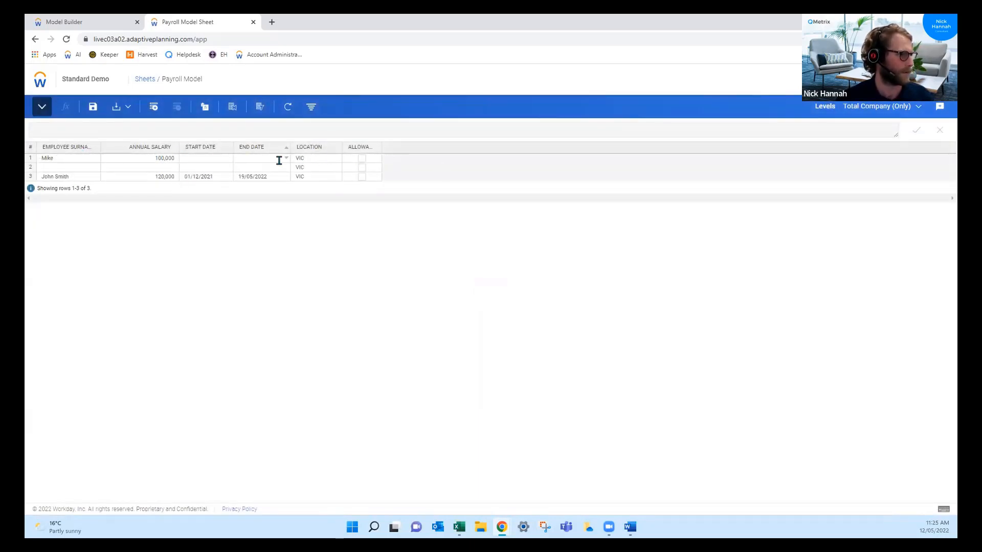
# Duplicate the first employee row, the one with the 100,000 salary, and check each cell of the copy
pyautogui.click(63, 161)
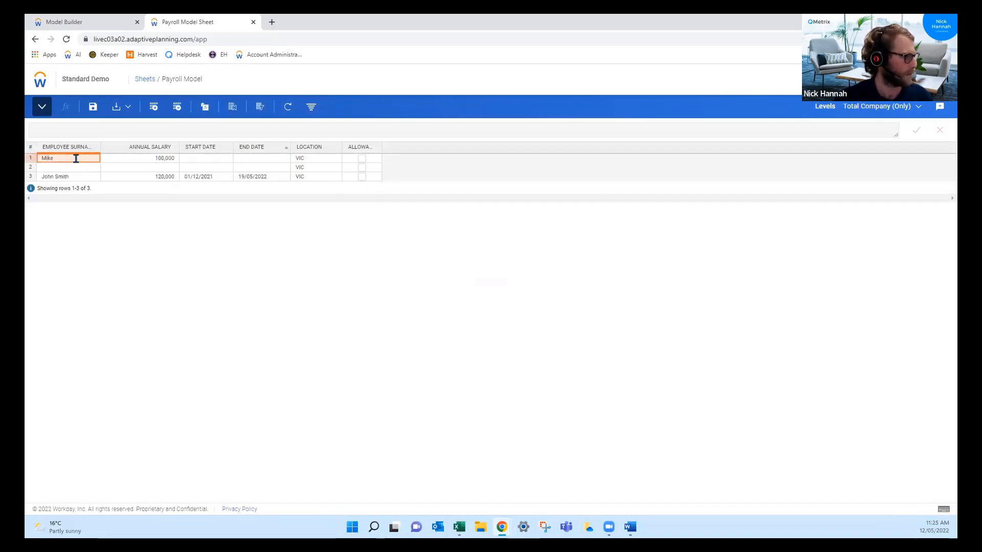
pyautogui.moveTo(88, 160); pyautogui.dragTo(352, 163)
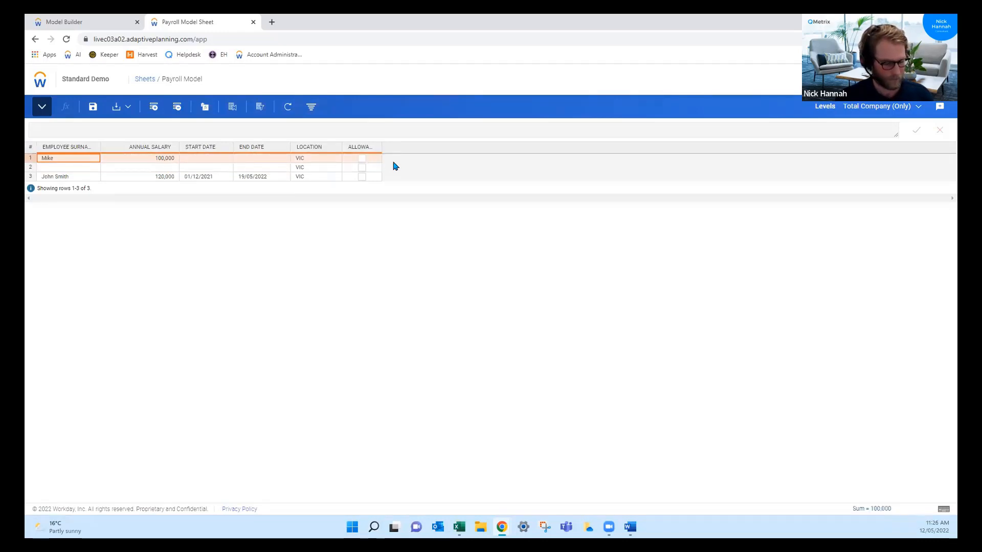
pyautogui.rightClick(140, 162)
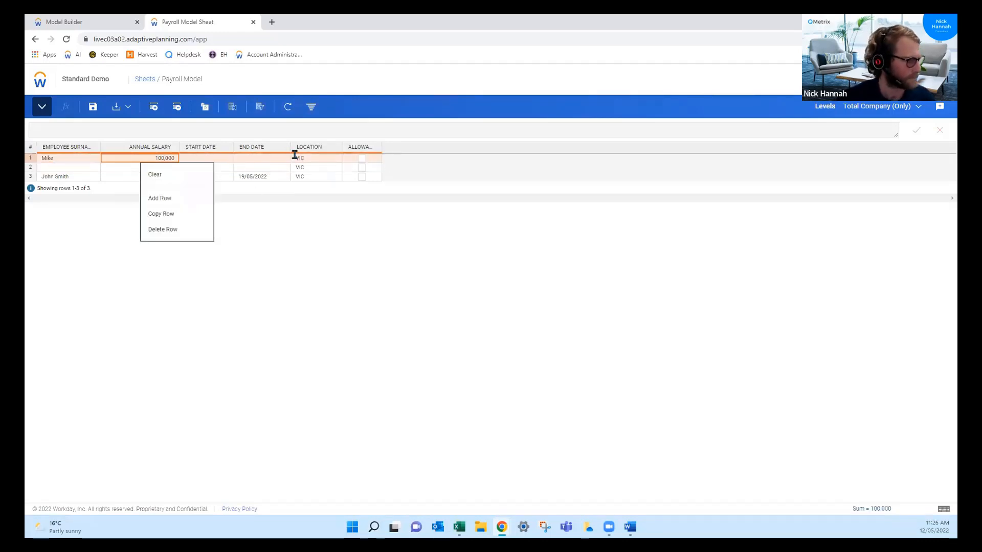
pyautogui.click(240, 198)
pyautogui.click(131, 162)
pyautogui.rightClick(112, 158)
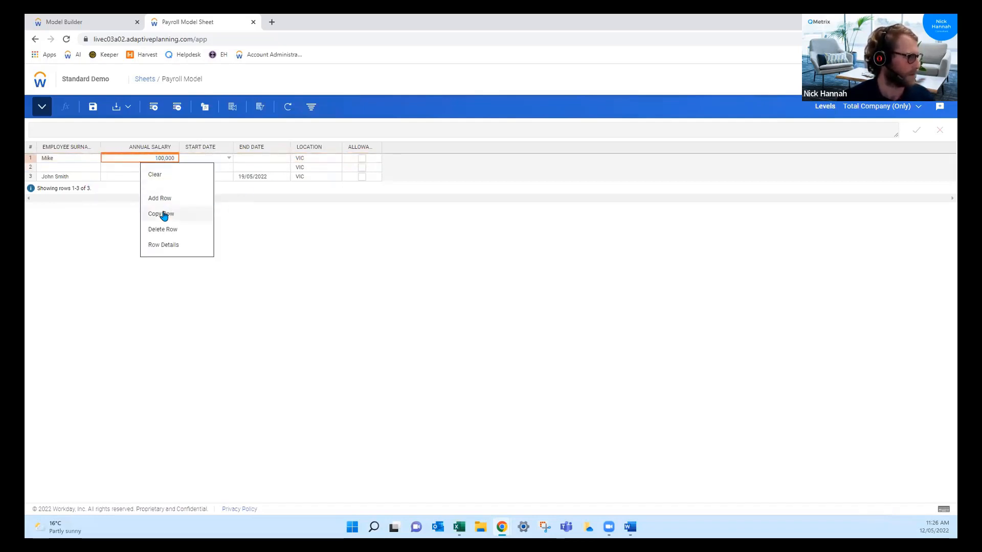
pyautogui.click(163, 215)
pyautogui.click(123, 168)
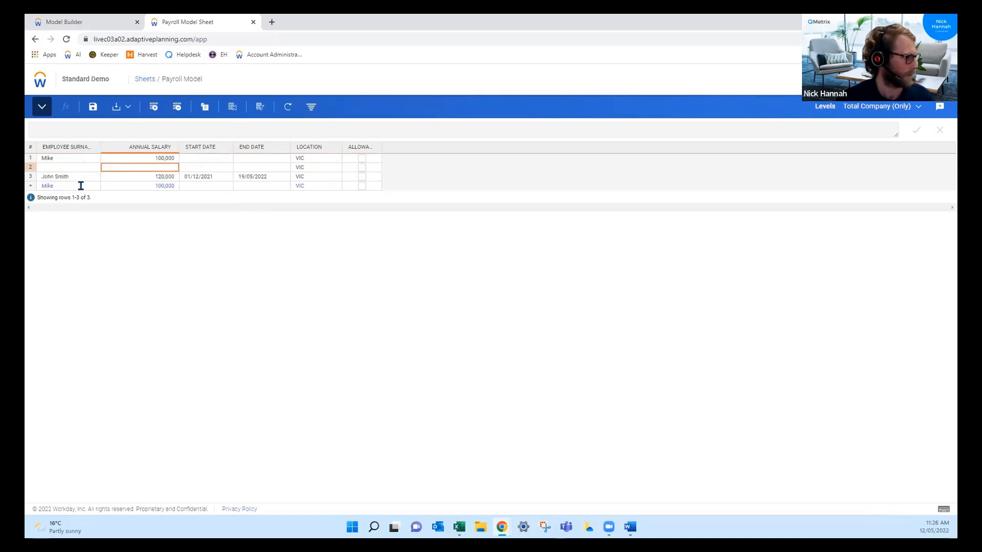
pyautogui.click(80, 186)
pyautogui.click(149, 186)
pyautogui.click(193, 186)
pyautogui.click(255, 185)
pyautogui.click(313, 187)
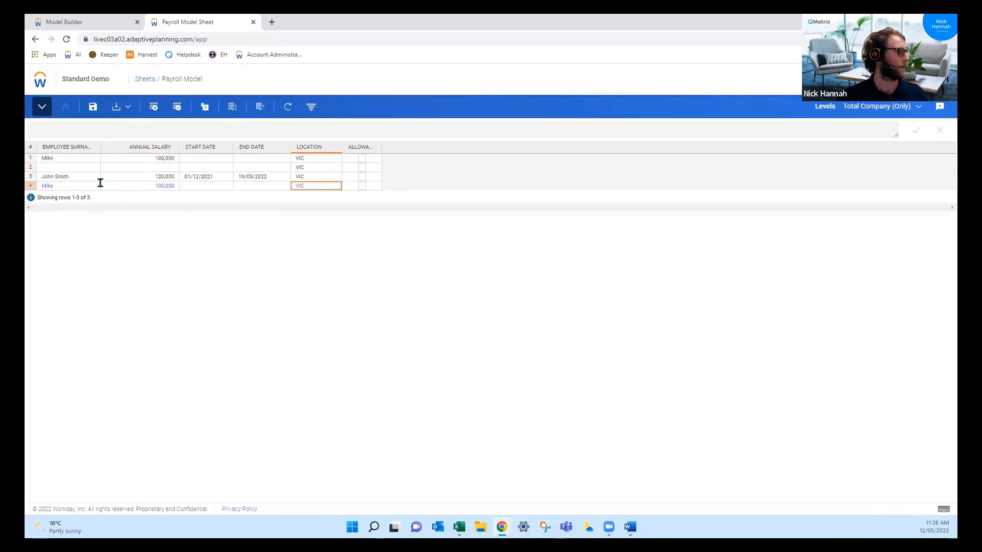
# Duplicate the blank second row as another new row in the sheet
pyautogui.rightClick(82, 169)
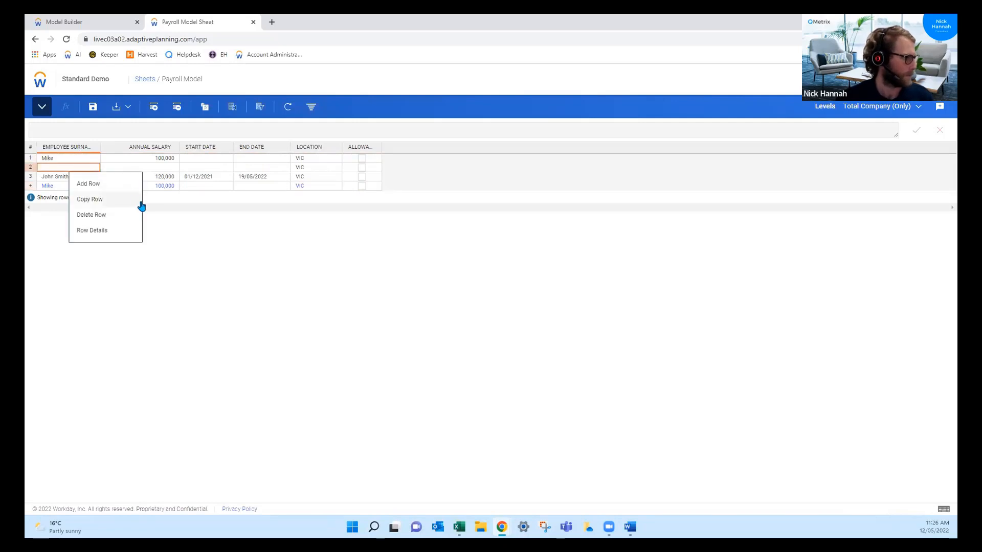
pyautogui.click(85, 202)
pyautogui.moveTo(26, 248); pyautogui.dragTo(107, 17)
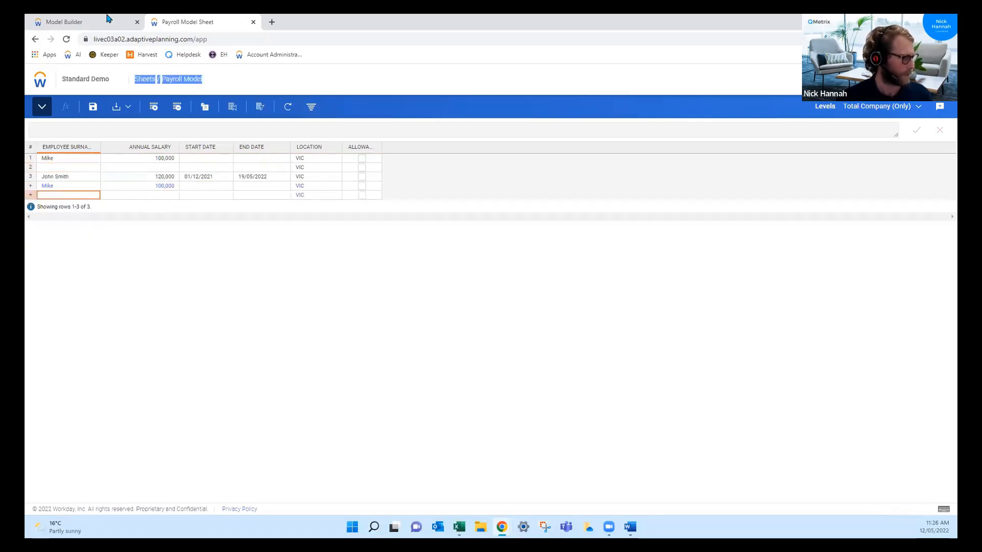
pyautogui.click(138, 243)
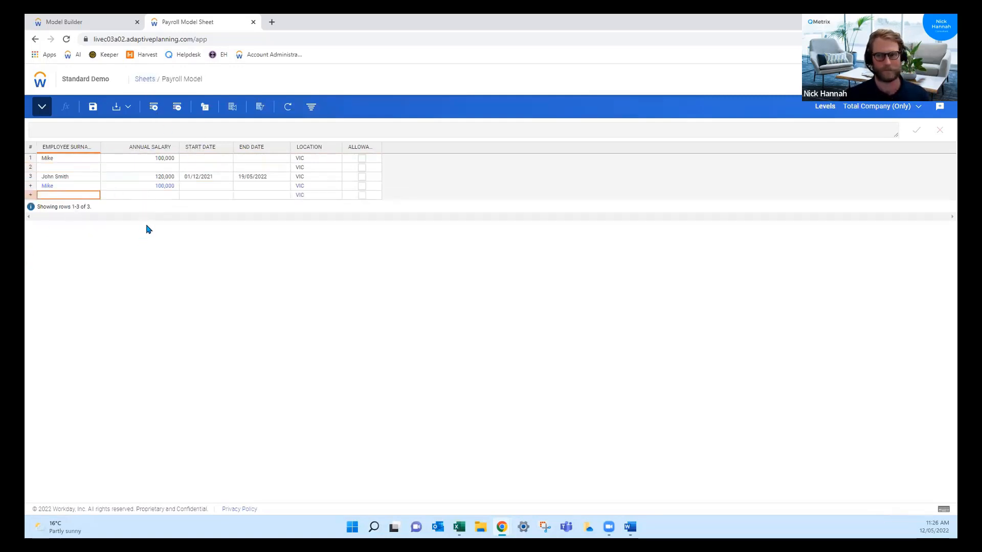